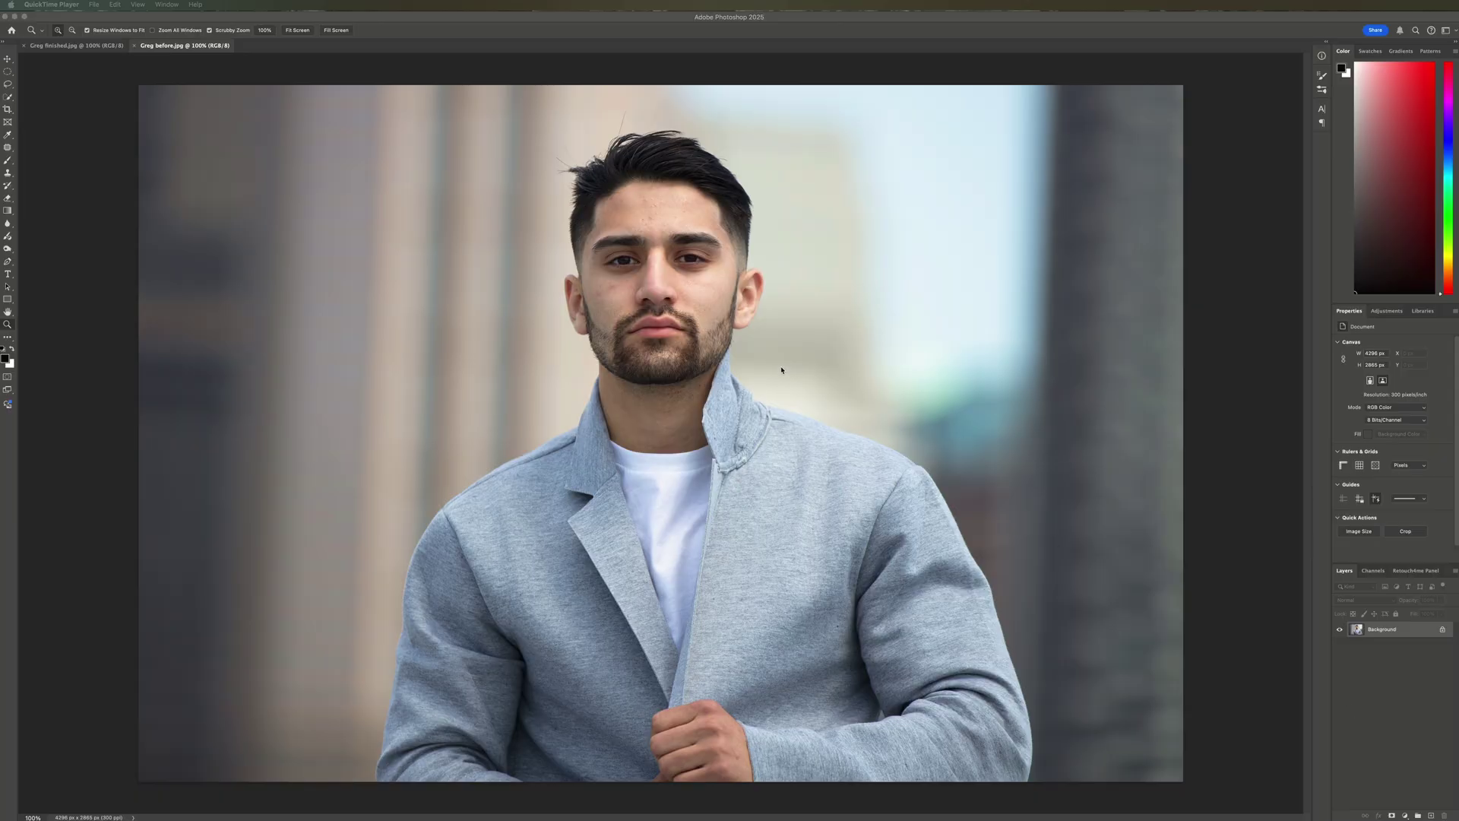
# Duplicate the Background layer of the portrait
pyautogui.click(781, 370)
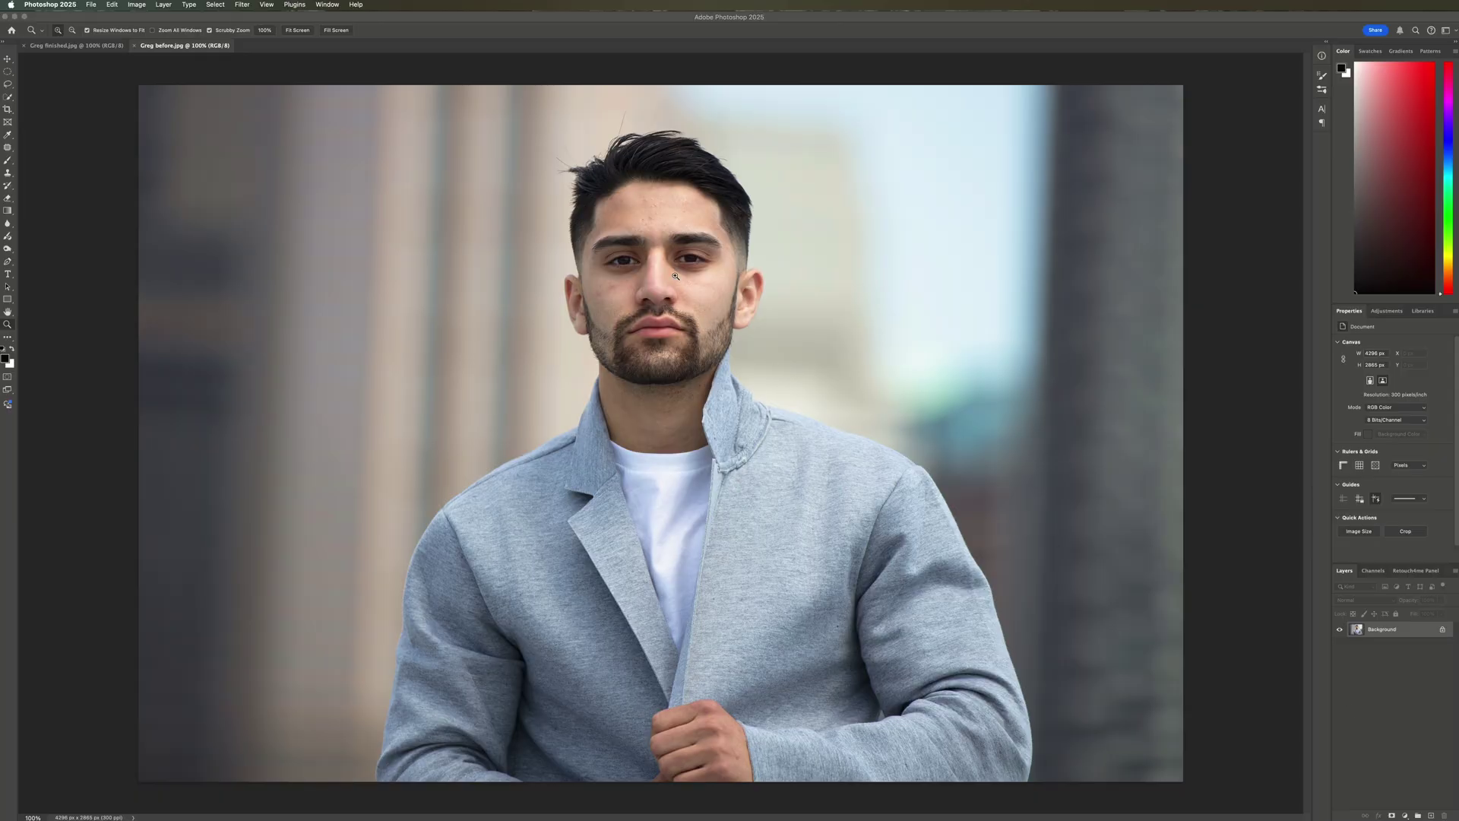
pyautogui.click(674, 267)
pyautogui.click(674, 268)
pyautogui.moveTo(684, 289); pyautogui.dragTo(682, 410)
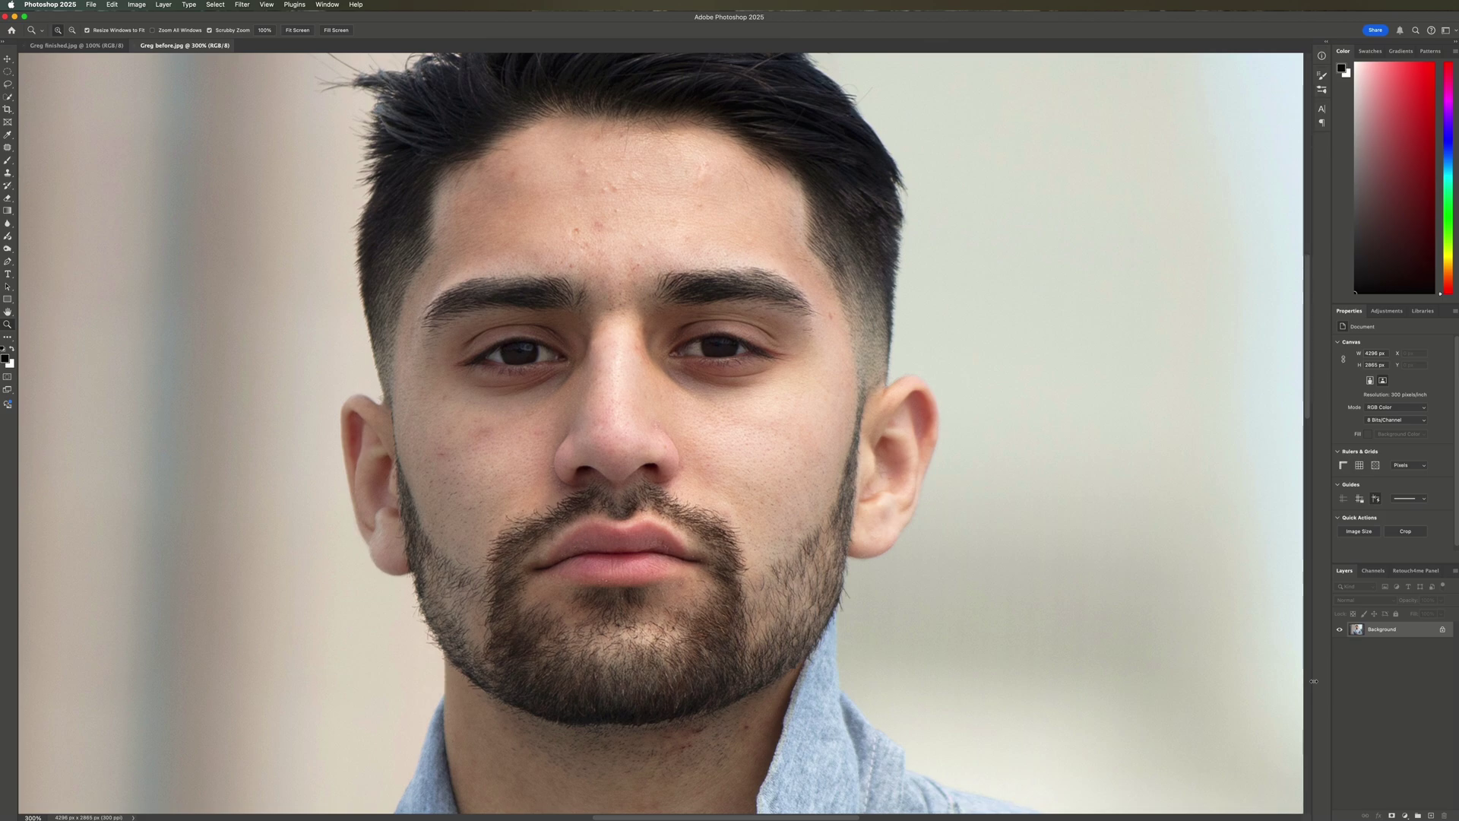
pyautogui.moveTo(1404, 637); pyautogui.dragTo(1431, 813)
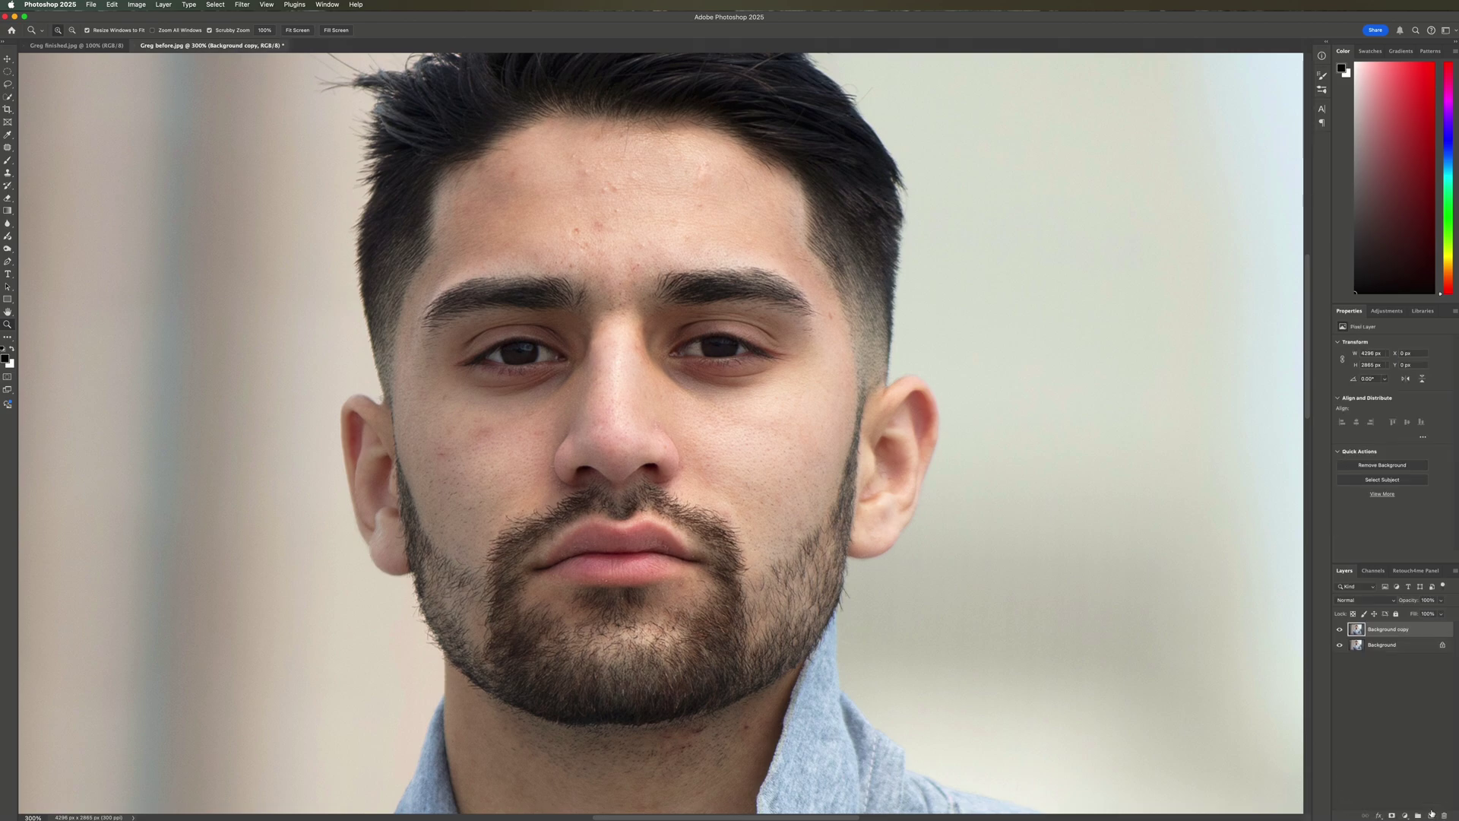
# Open the Retouch4me Skin Tone filter on the Background copy layer and frame the face in its preview
pyautogui.click(242, 4)
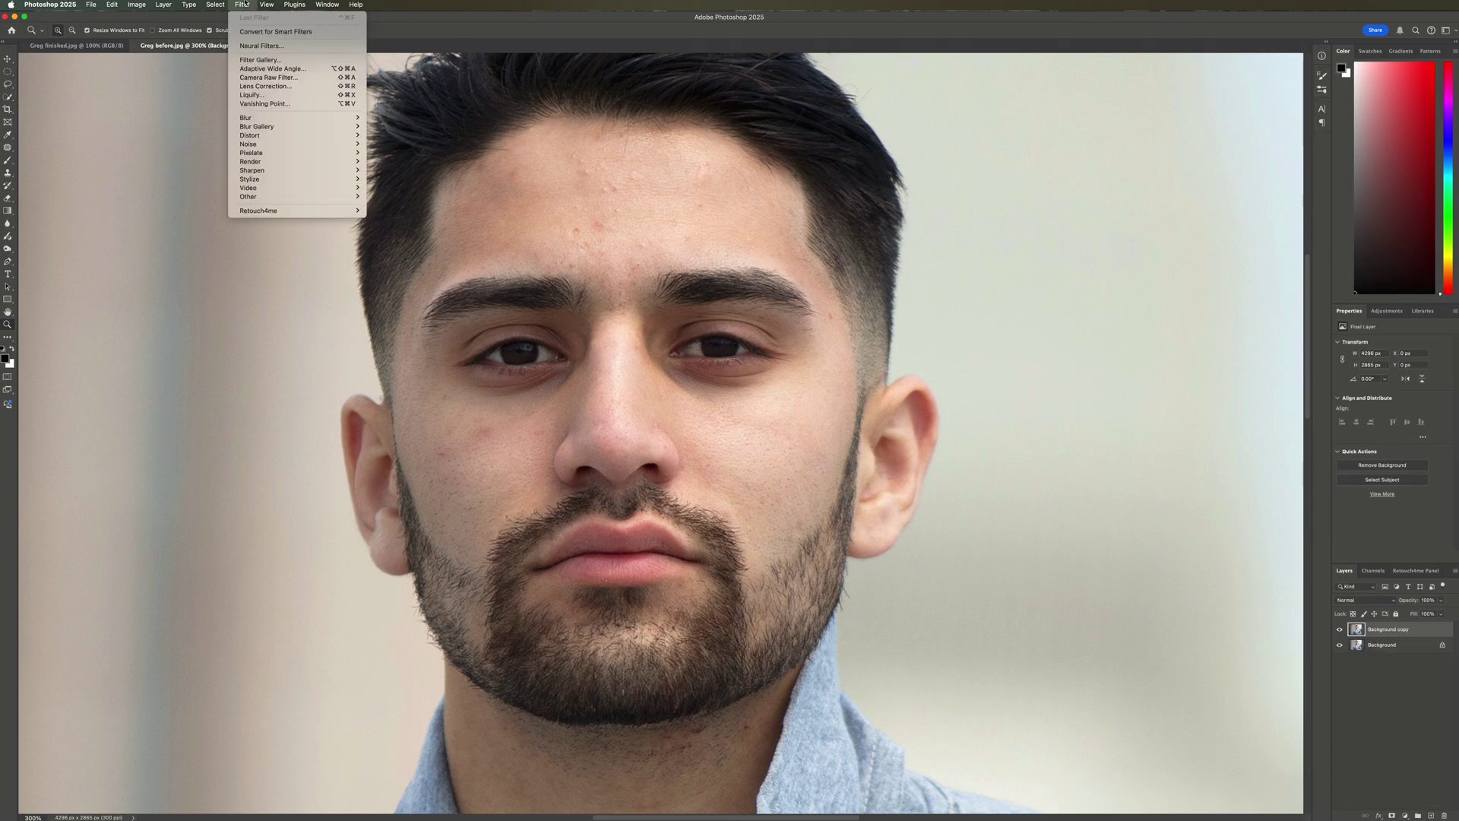
pyautogui.moveTo(272, 212)
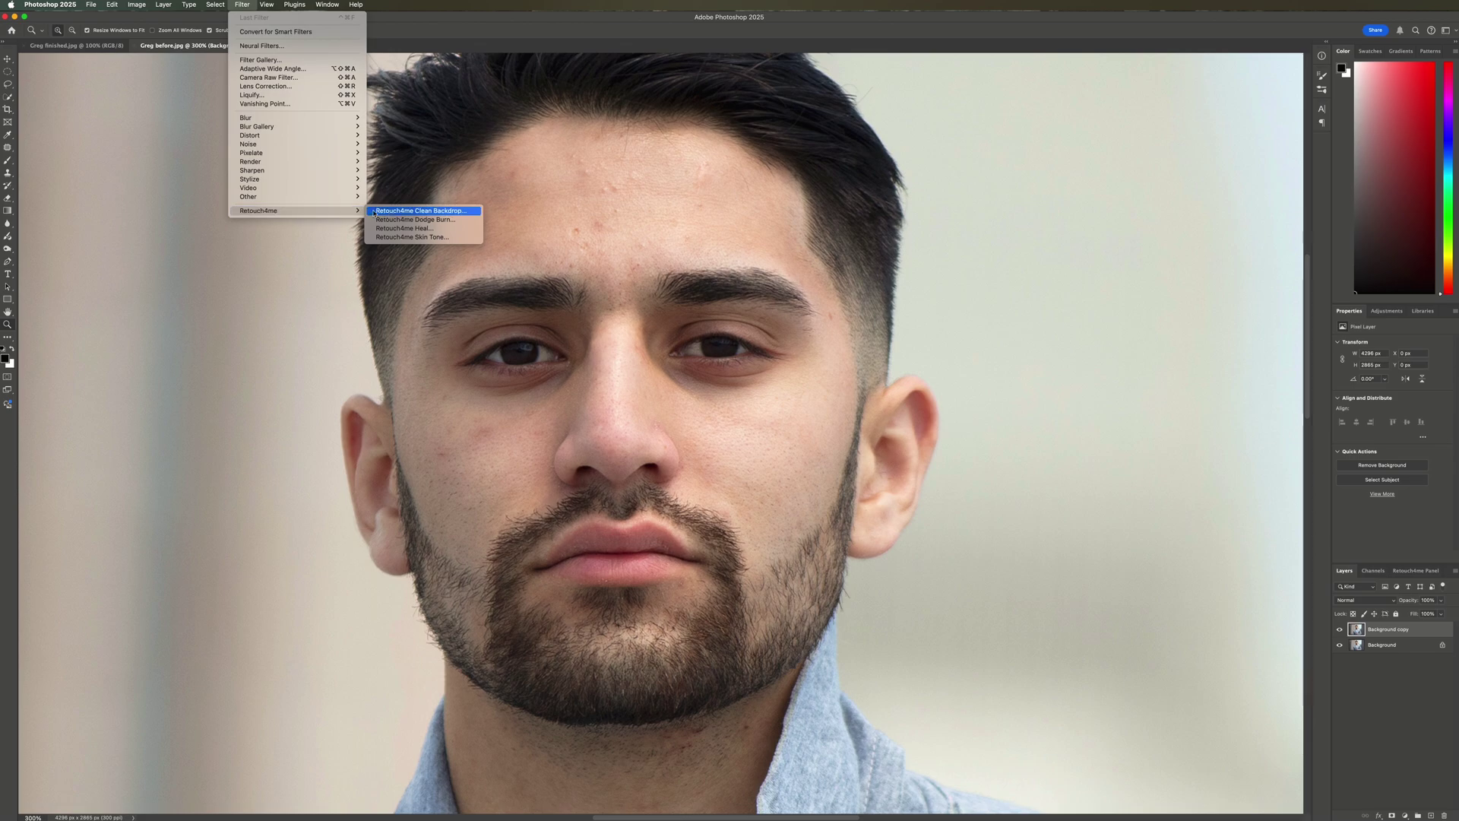
pyautogui.click(422, 238)
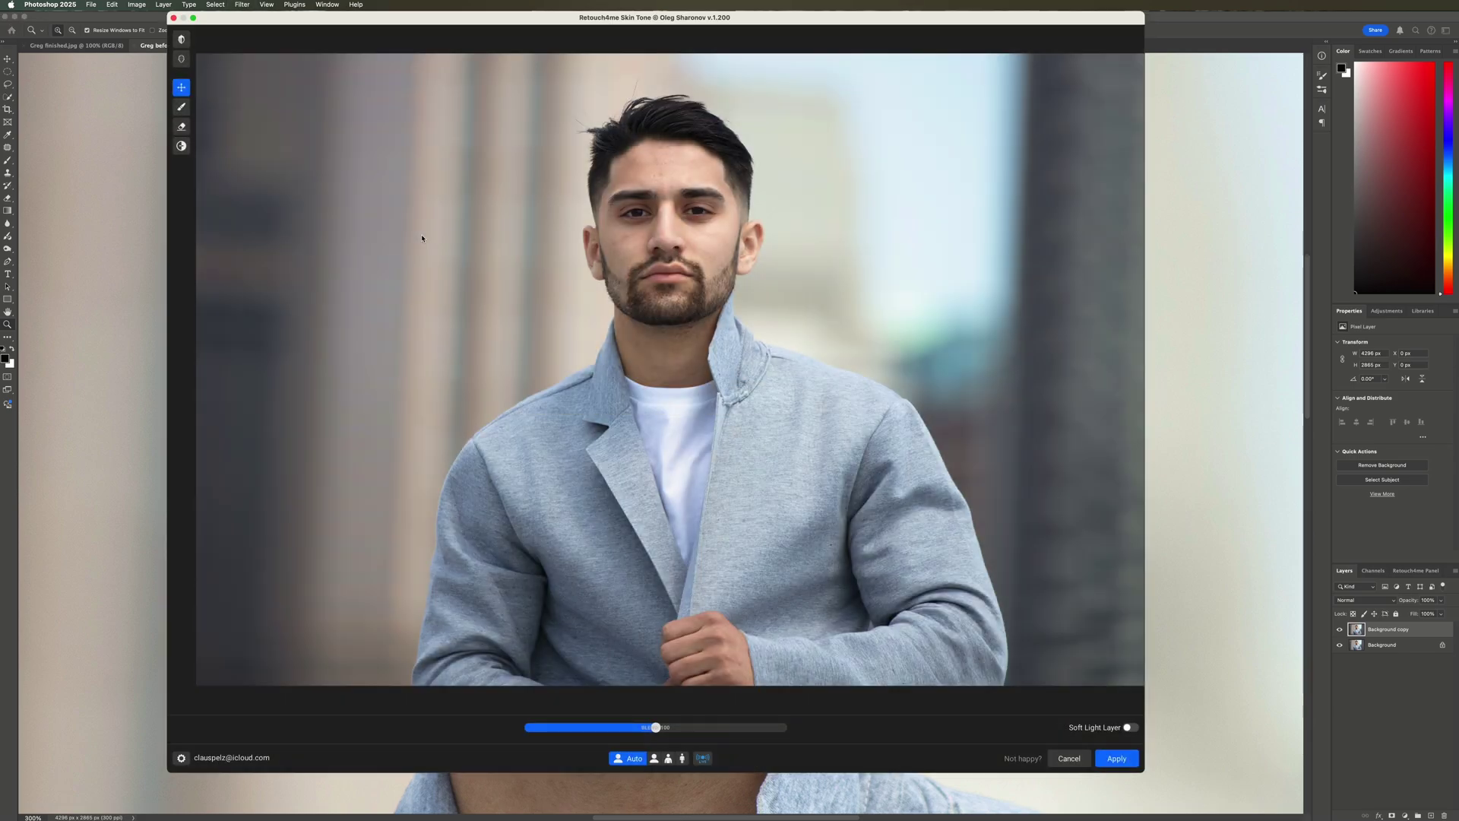
pyautogui.click(690, 691)
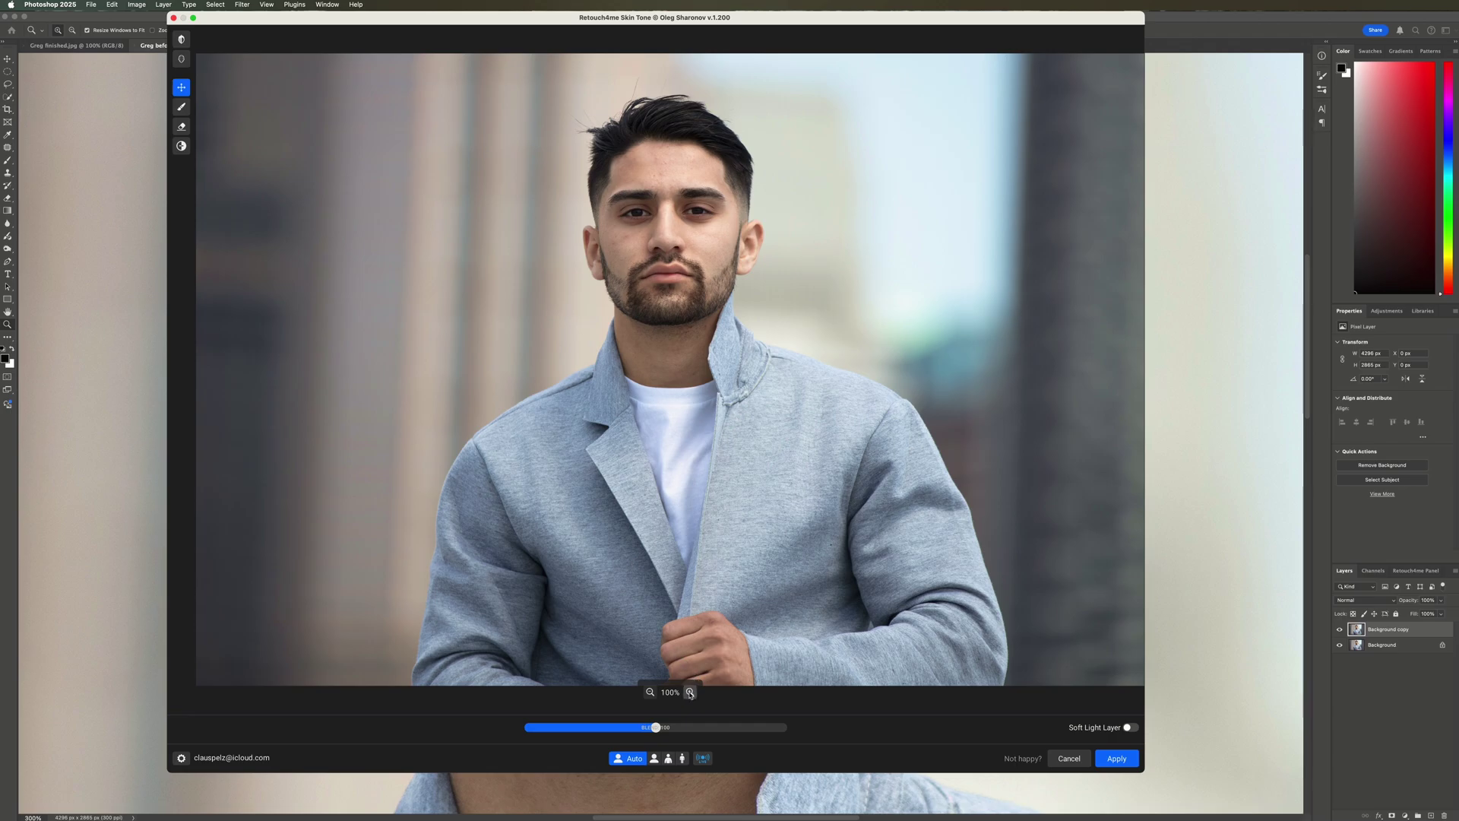
pyautogui.moveTo(915, 221); pyautogui.dragTo(724, 651)
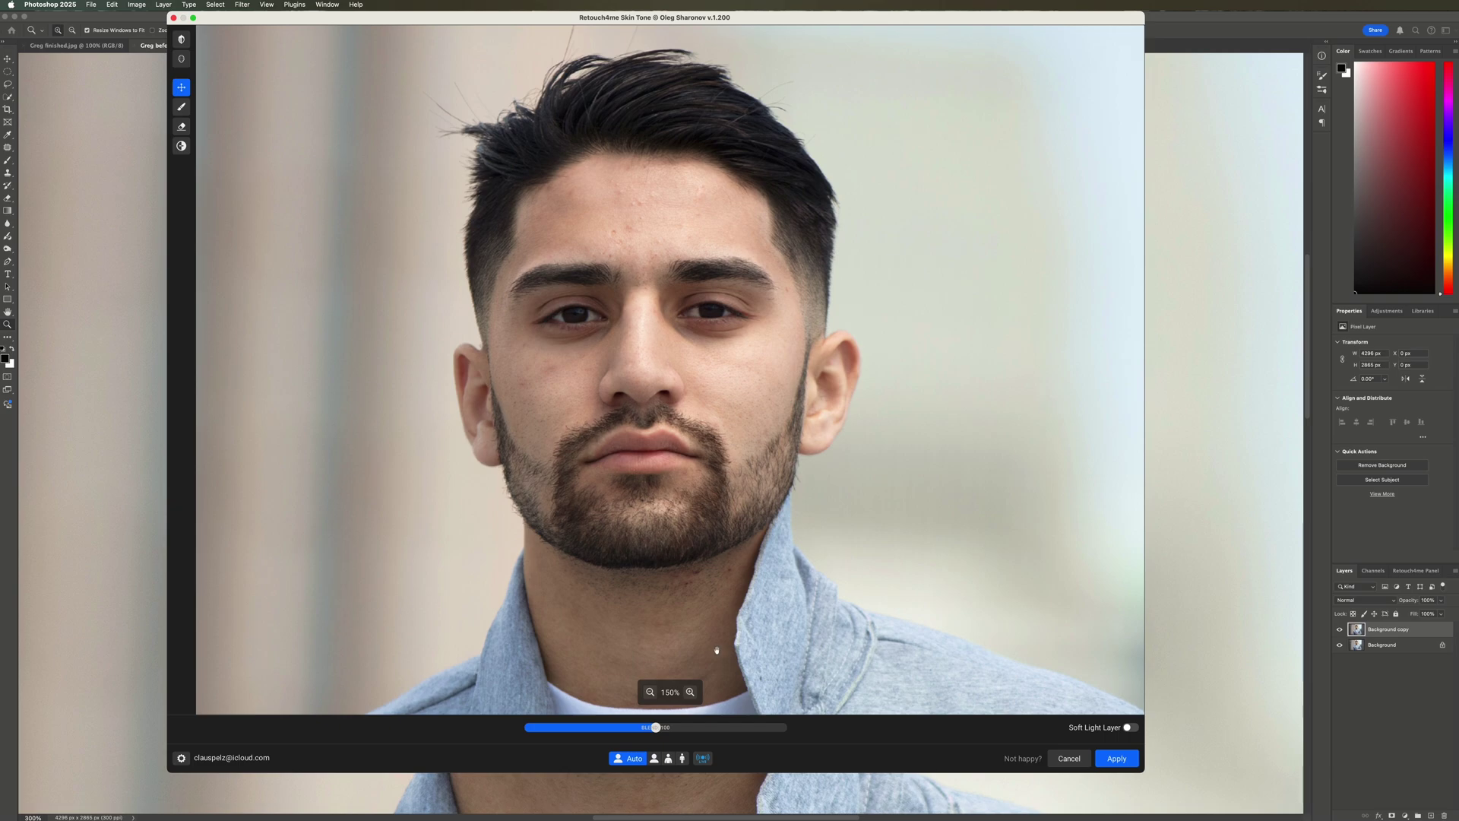
# Compare the Skin Tone correction with the original photo and increase its Blend strength moderately
pyautogui.click(180, 39)
pyautogui.click(690, 692)
pyautogui.moveTo(613, 112); pyautogui.dragTo(686, 319)
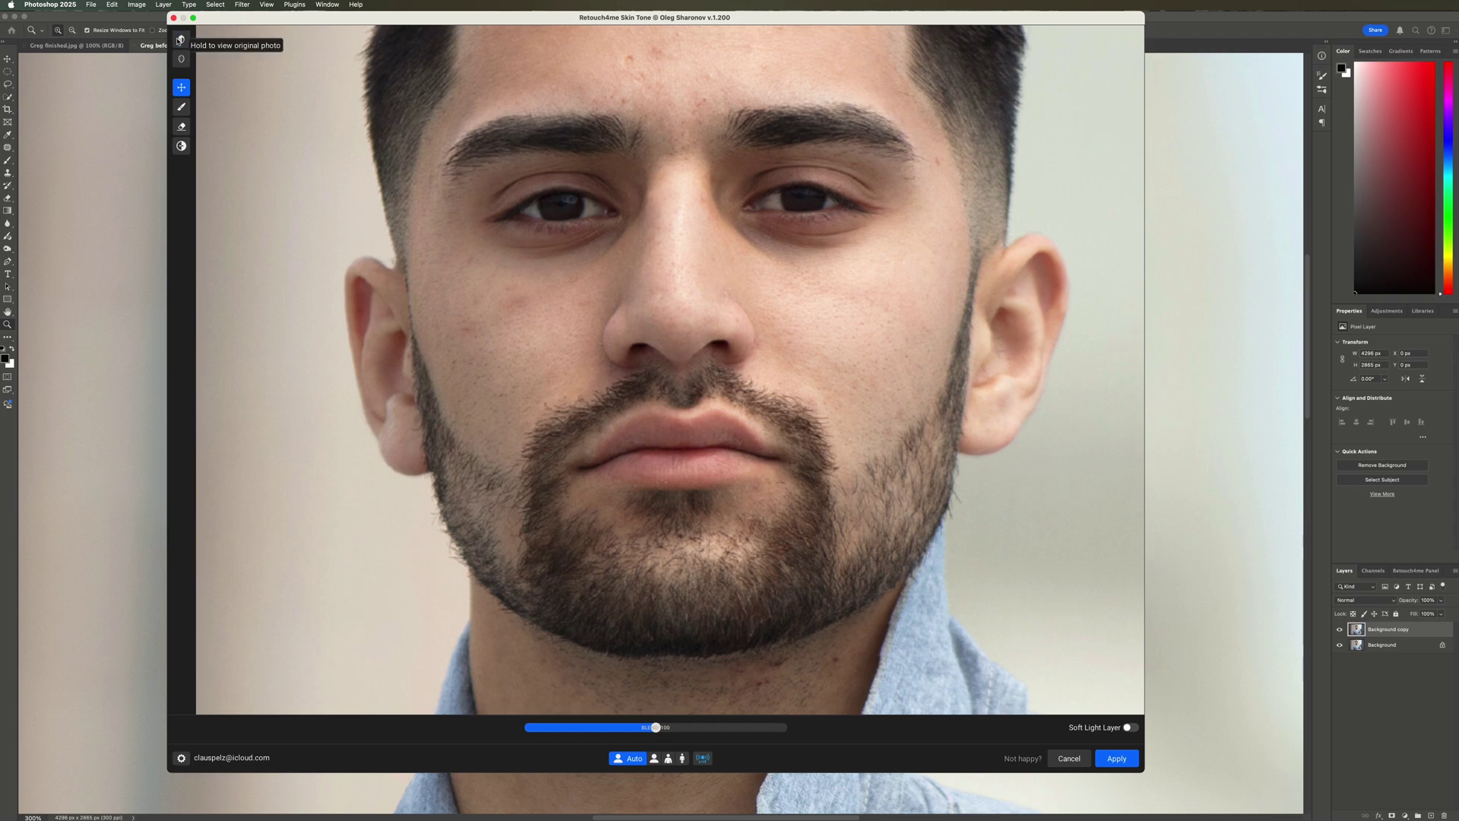
pyautogui.click(180, 39)
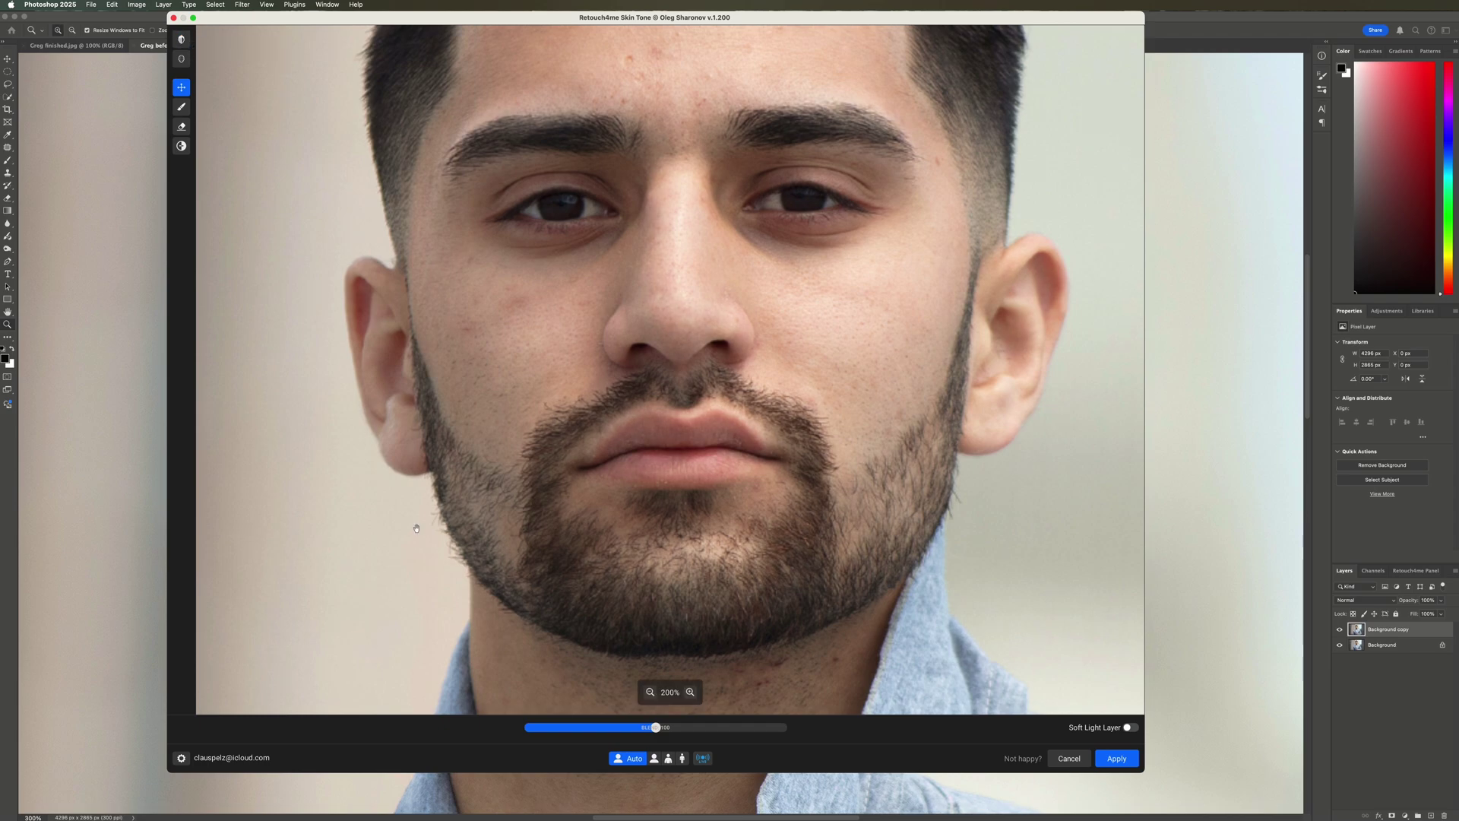
pyautogui.moveTo(655, 727); pyautogui.dragTo(695, 730)
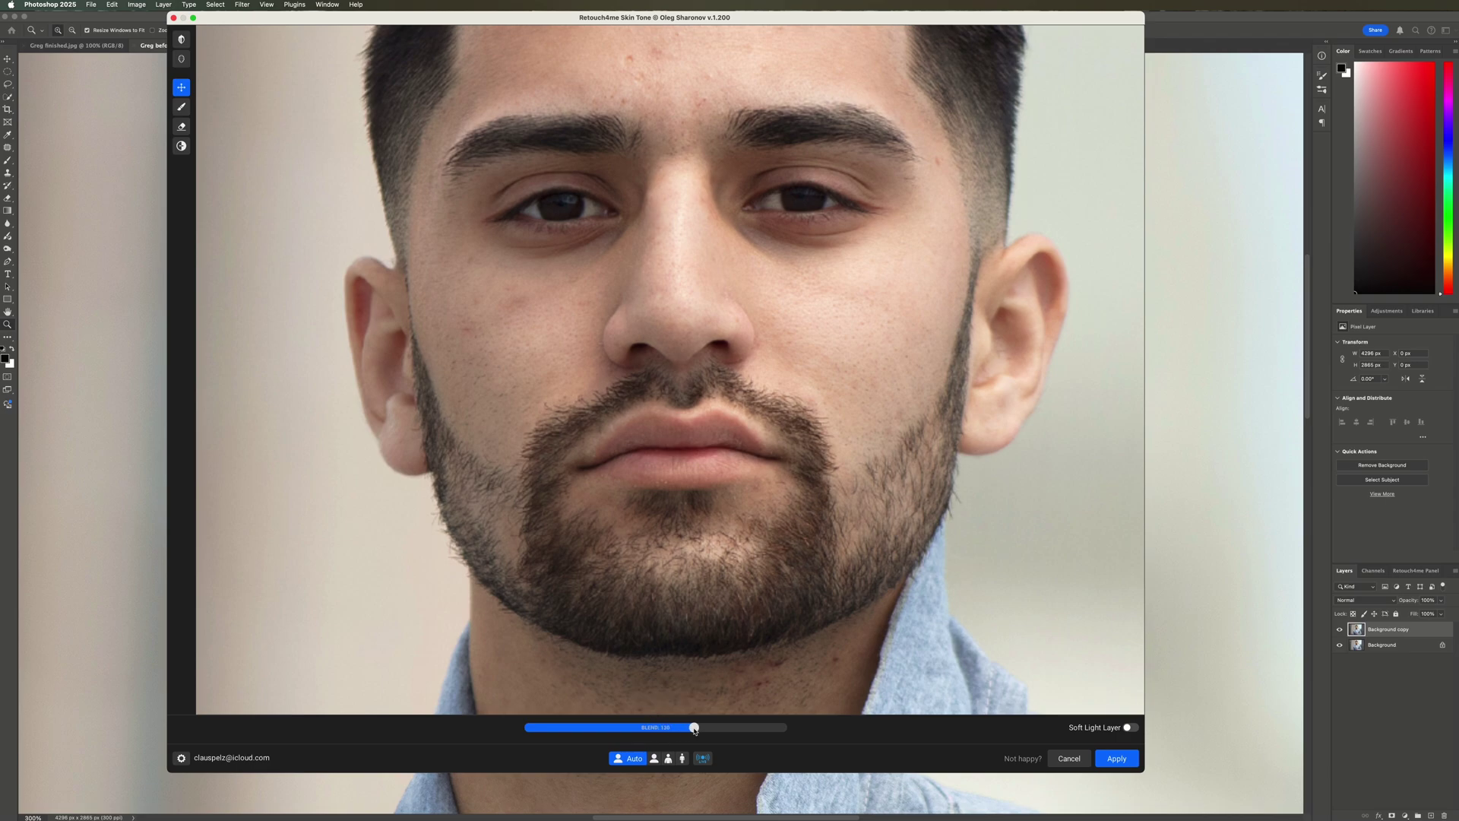
# Inspect the Skin Tone changes overlay, erase the lips from the correction mask and compare with the original photo
pyautogui.click(182, 62)
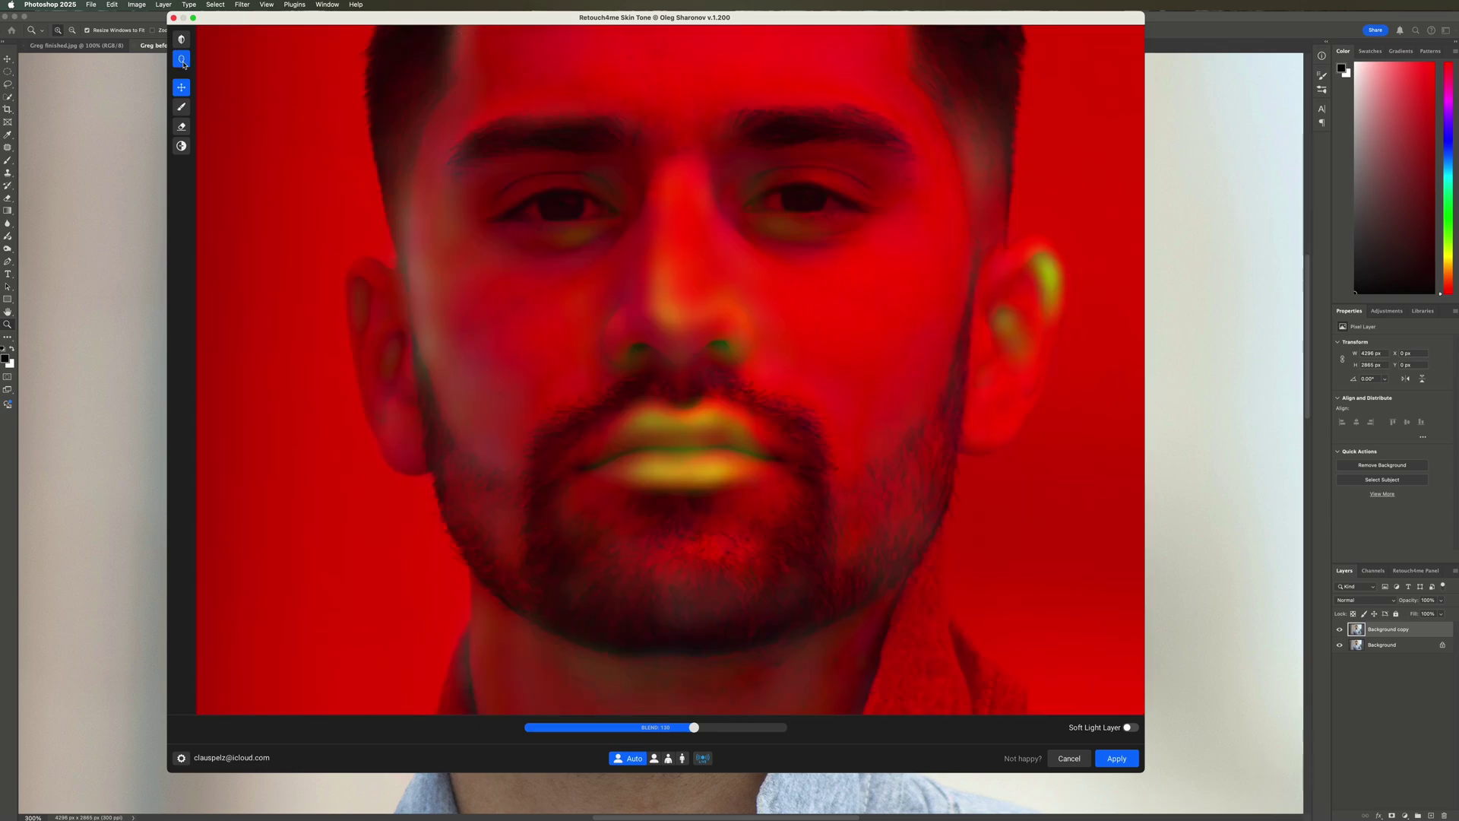
pyautogui.click(183, 65)
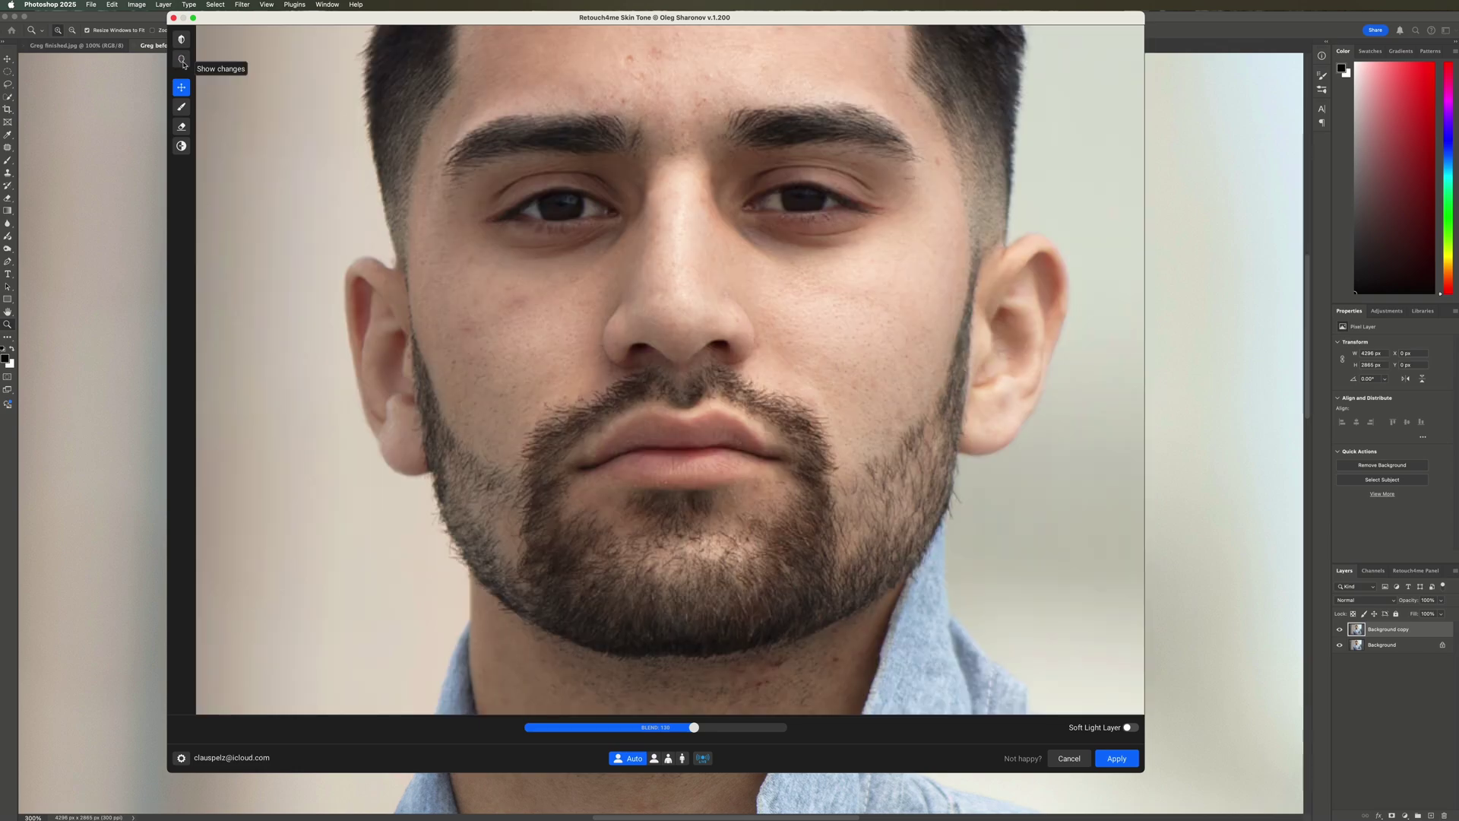
pyautogui.click(181, 128)
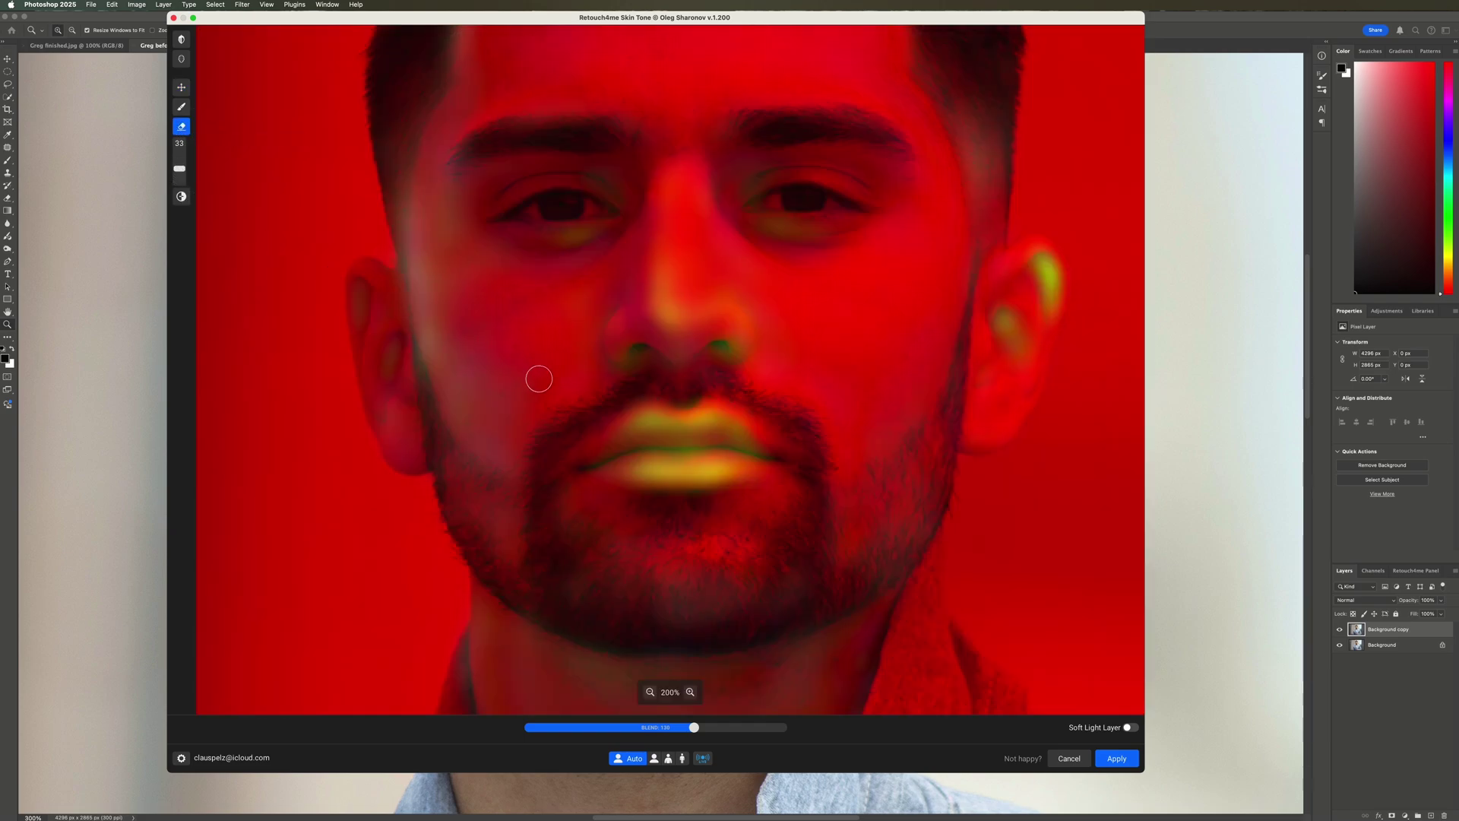
pyautogui.moveTo(580, 465)
pyautogui.mouseDown()
pyautogui.moveTo(623, 427)
pyautogui.moveTo(741, 429)
pyautogui.moveTo(794, 459)
pyautogui.moveTo(710, 479)
pyautogui.moveTo(593, 465)
pyautogui.mouseUp()
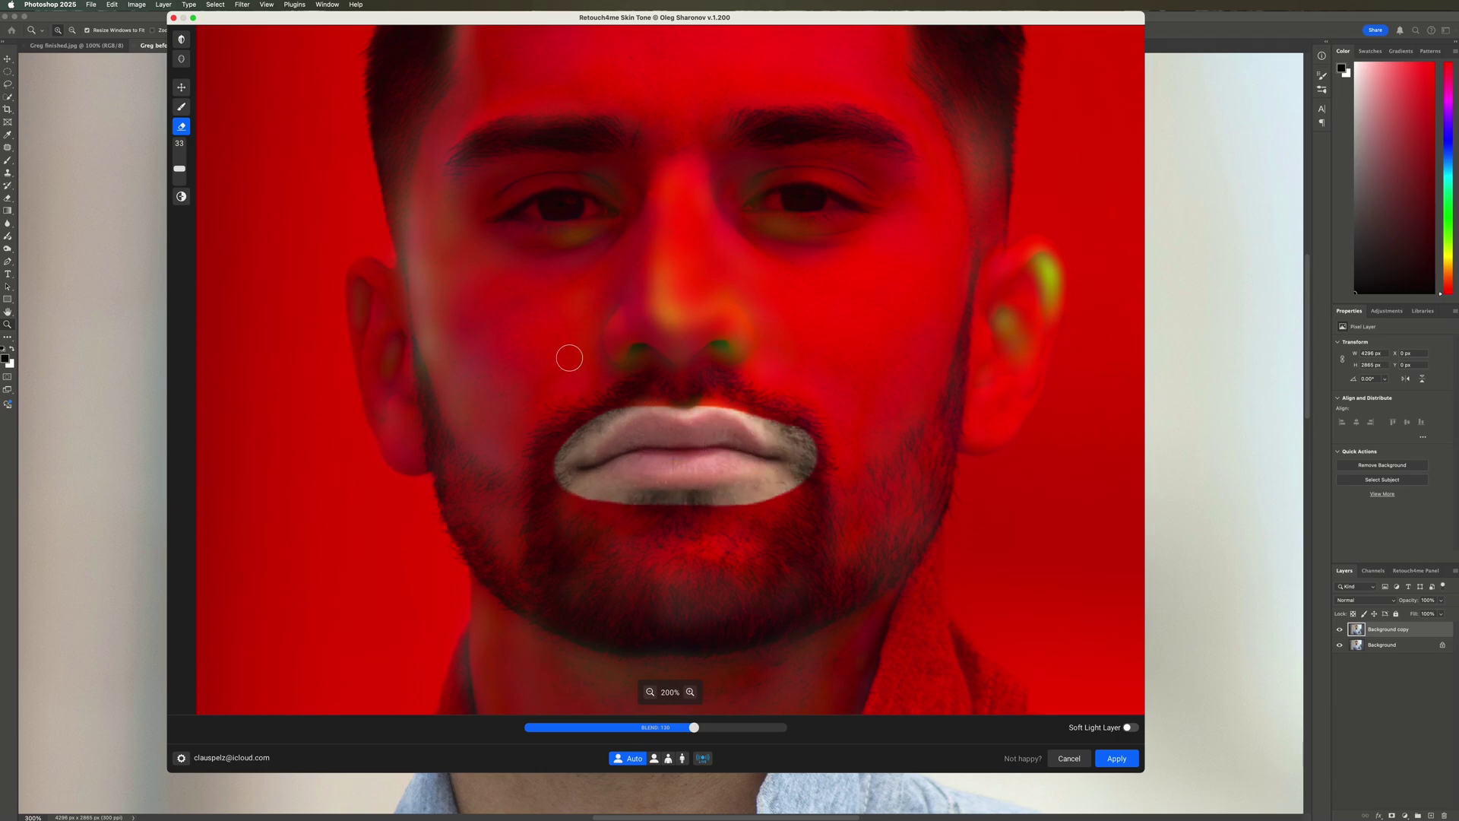
pyautogui.click(181, 90)
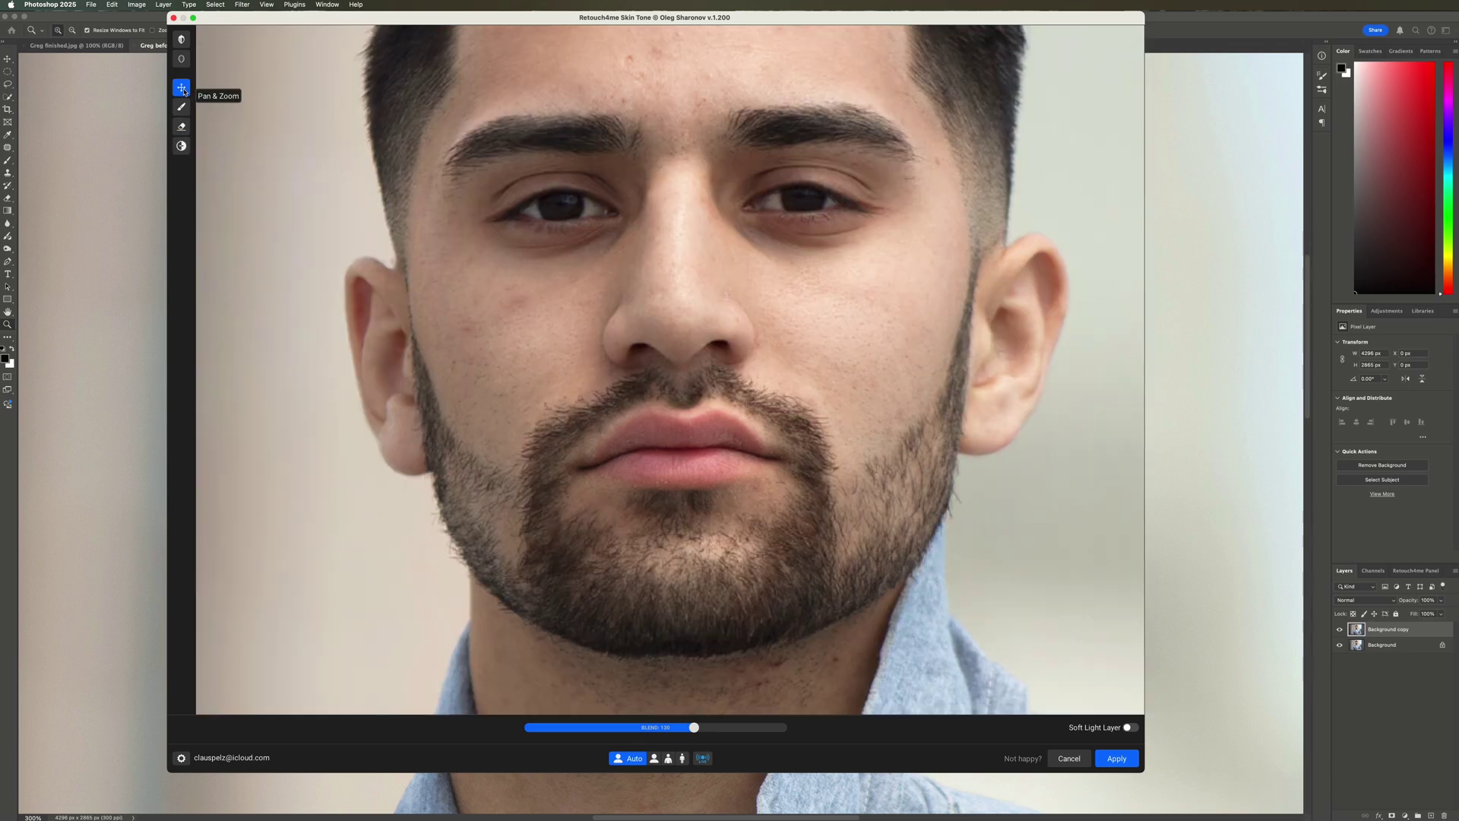
pyautogui.click(185, 42)
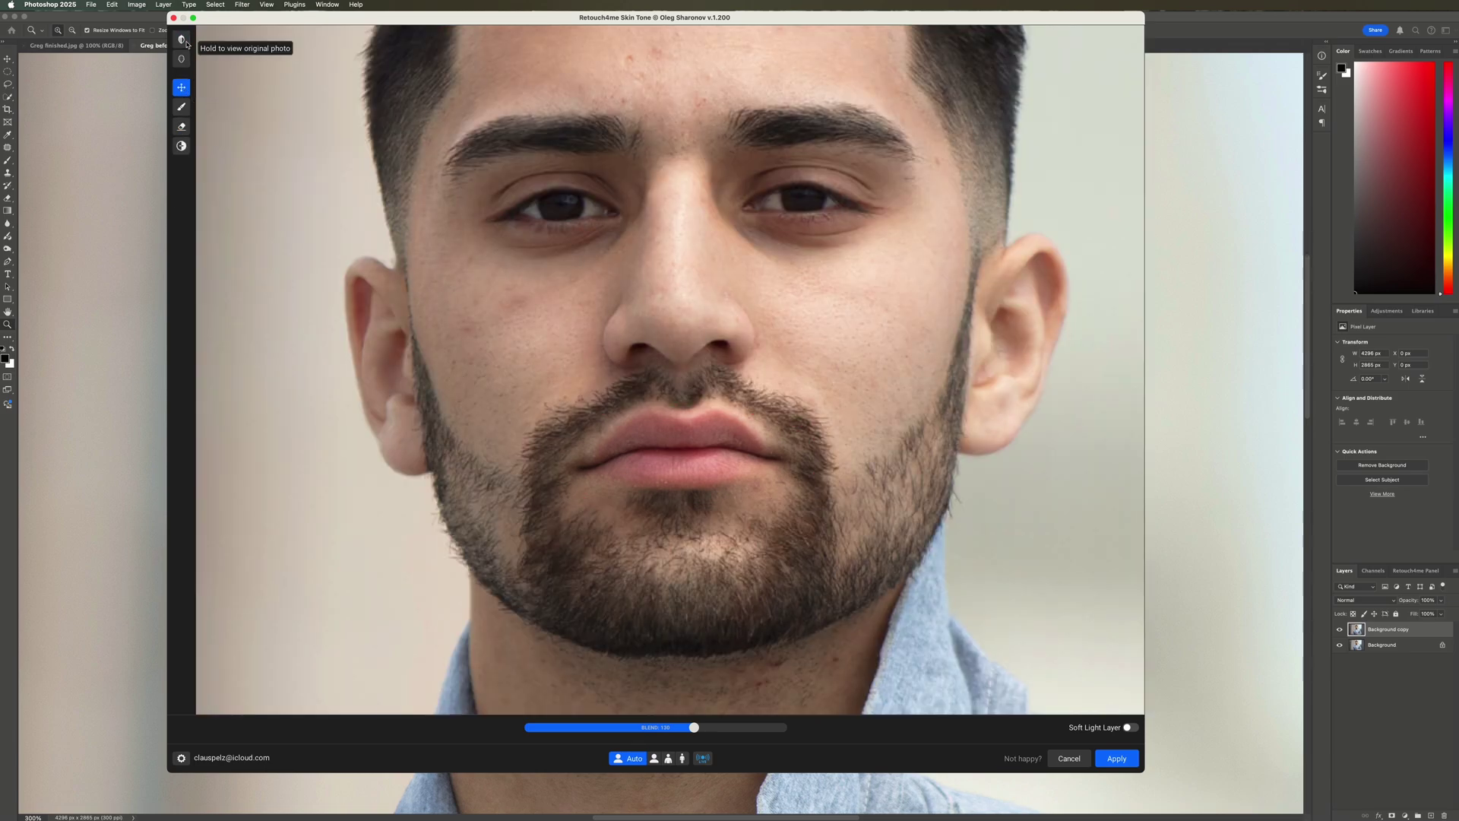
pyautogui.click(187, 44)
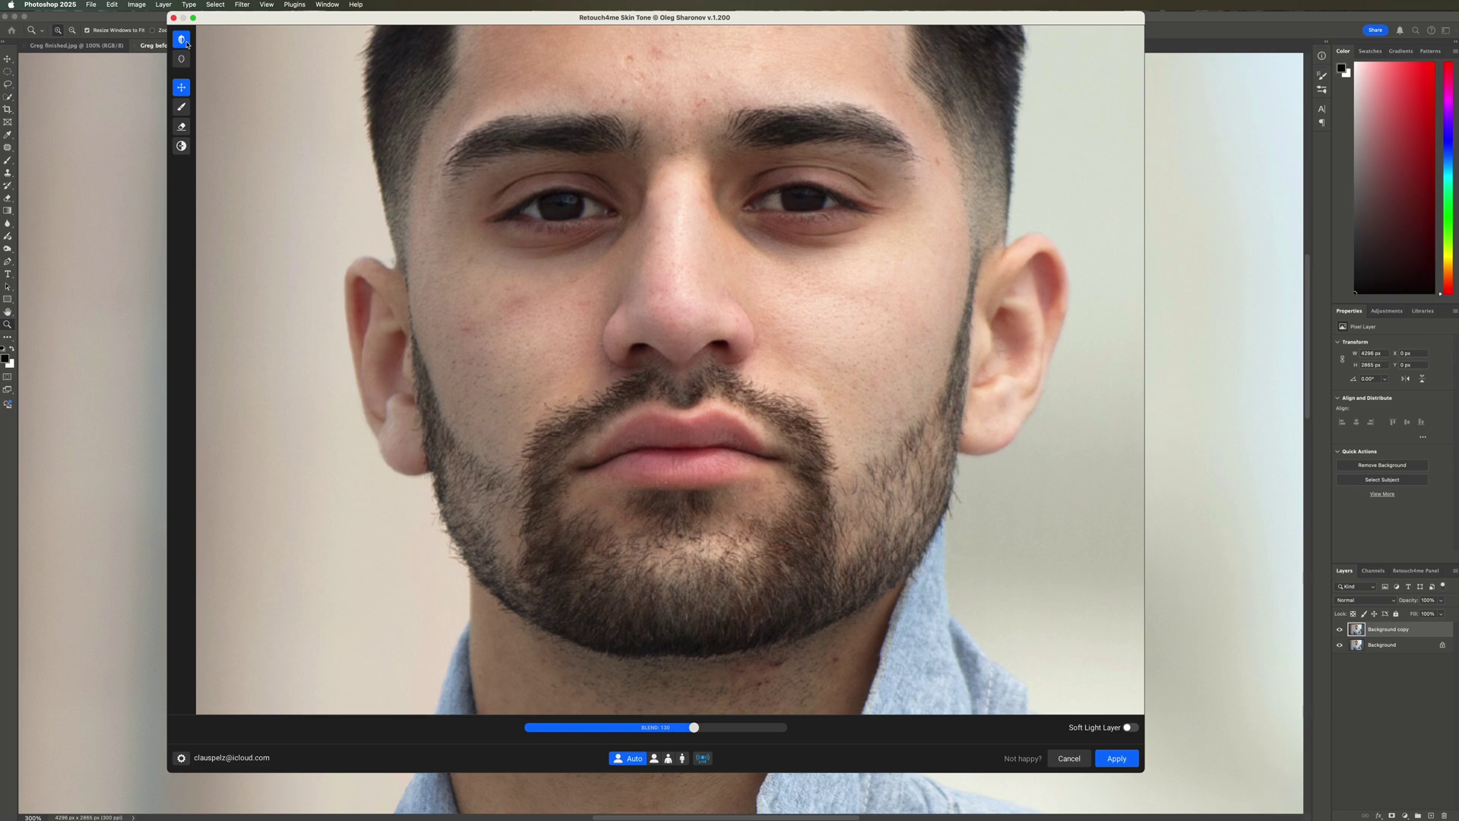
# Paint the lips back into the correction mask and apply the Skin Tone filter
pyautogui.click(181, 107)
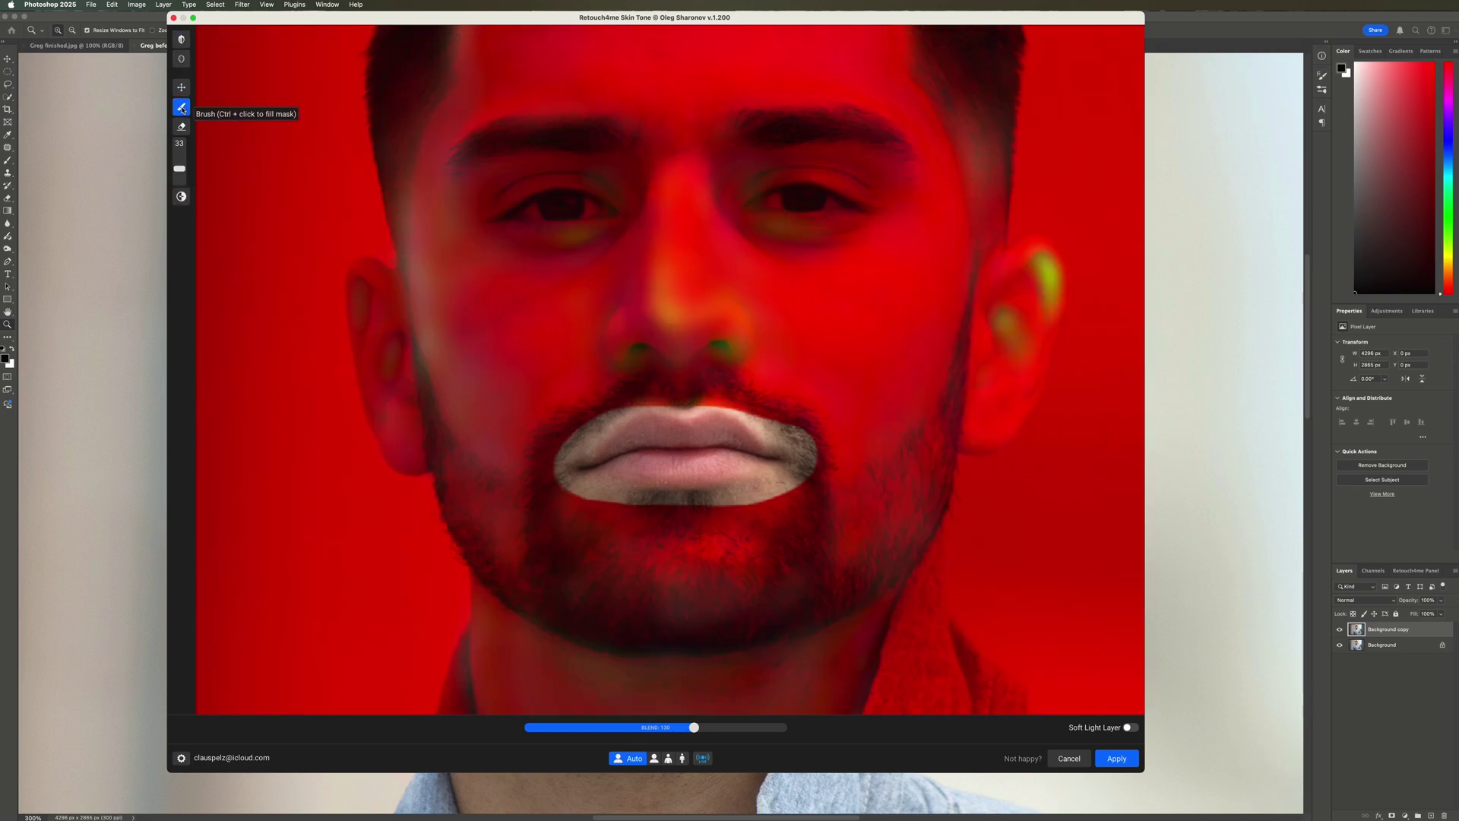
pyautogui.moveTo(542, 471)
pyautogui.mouseDown()
pyautogui.moveTo(594, 424)
pyautogui.moveTo(739, 417)
pyautogui.moveTo(804, 441)
pyautogui.moveTo(813, 461)
pyautogui.moveTo(697, 498)
pyautogui.moveTo(567, 488)
pyautogui.moveTo(607, 450)
pyautogui.moveTo(796, 448)
pyautogui.mouseUp()
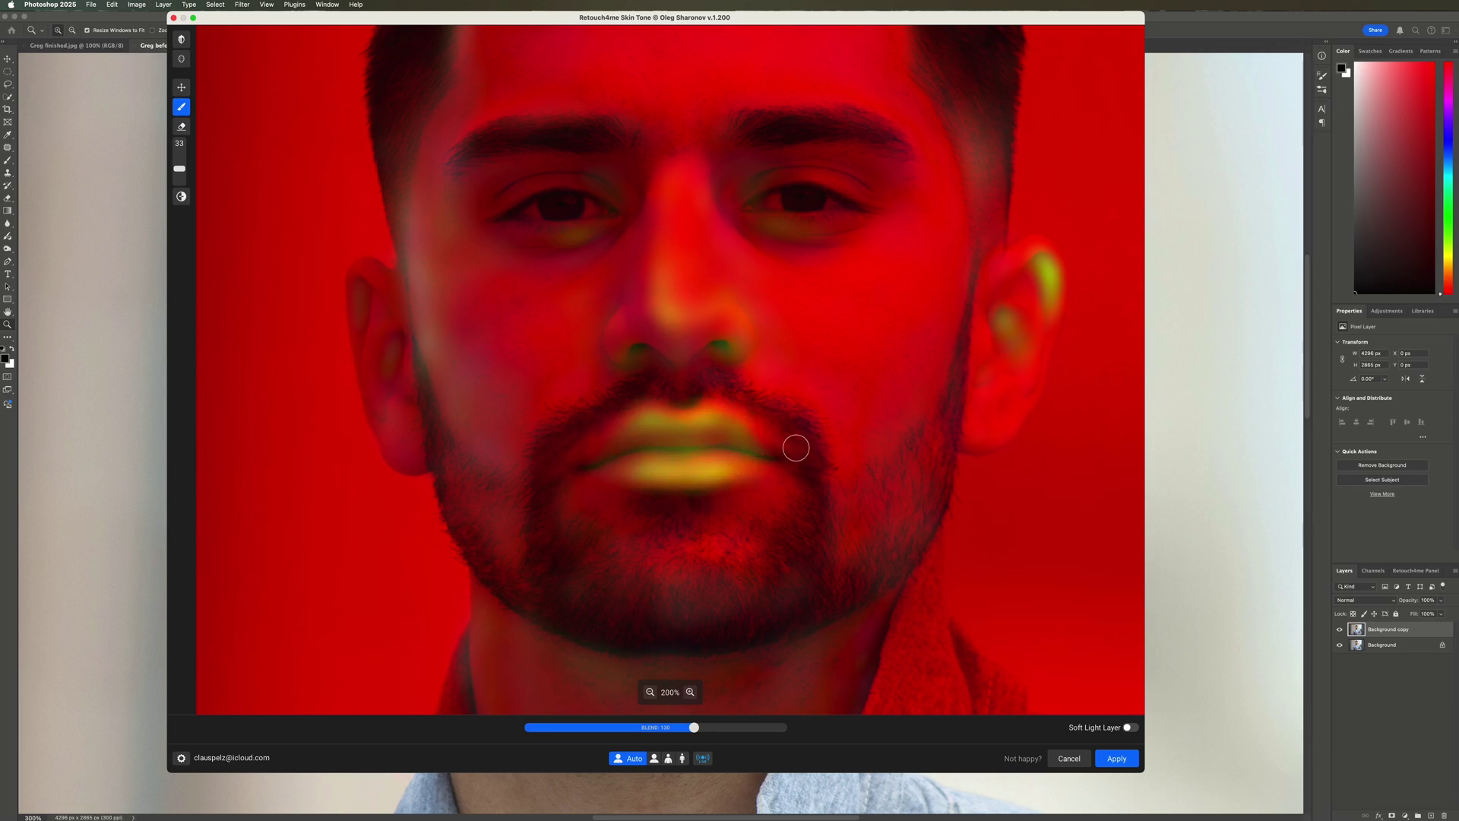
pyautogui.click(1116, 757)
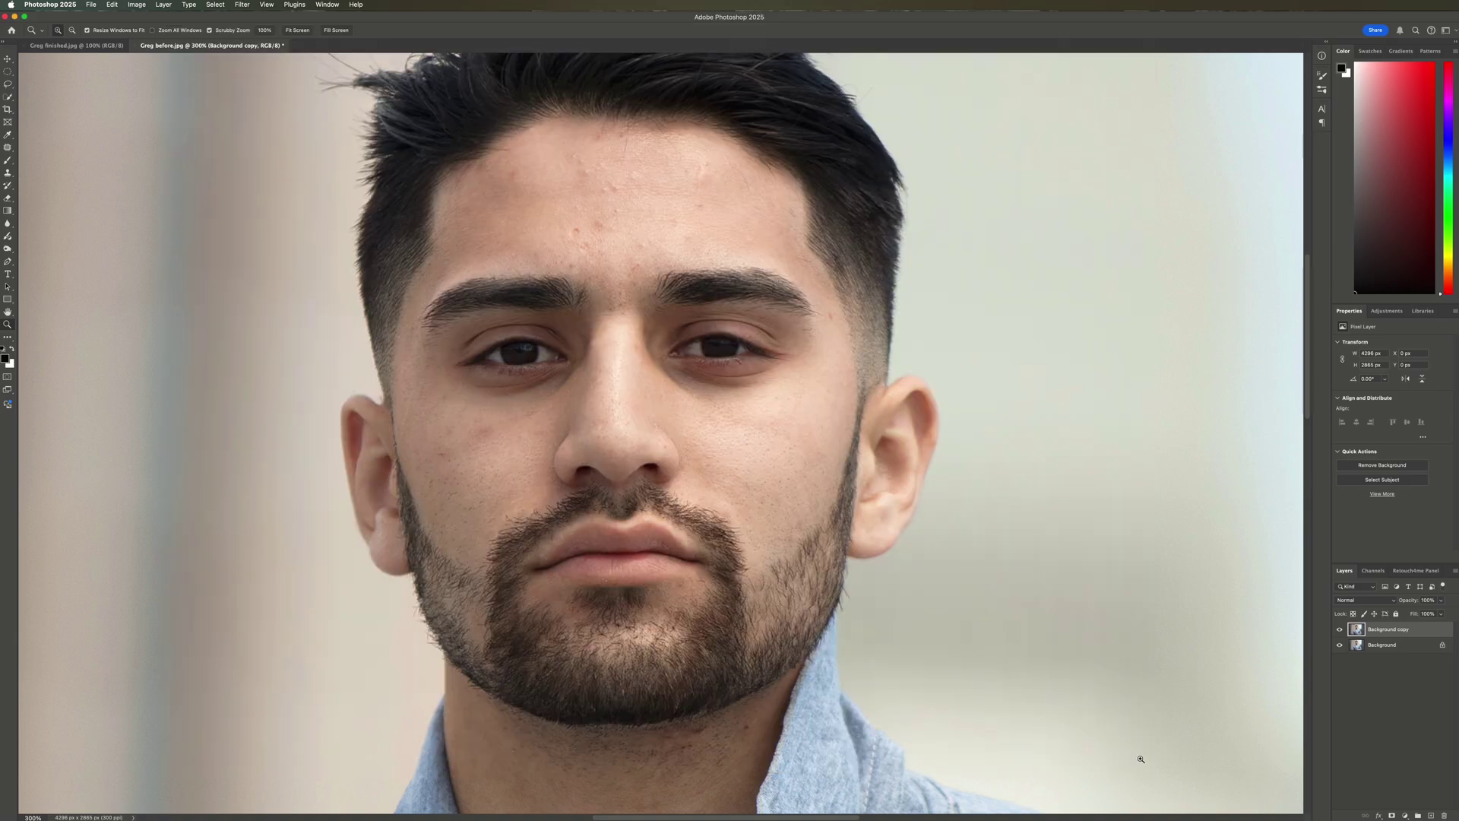
# Add a layer mask to Background copy, paint the lips black on it and check the mask on its own
pyautogui.click(1392, 815)
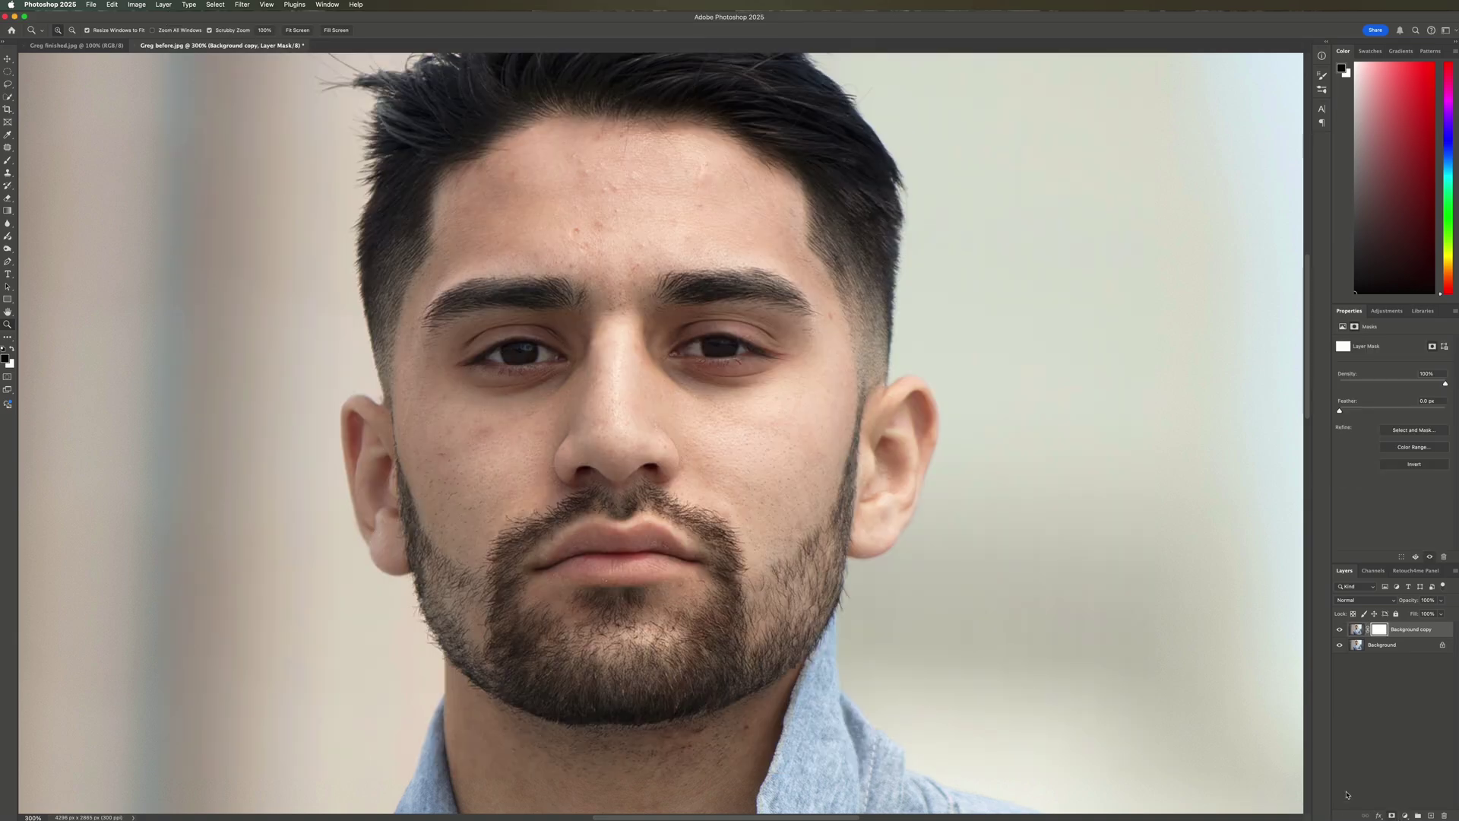
pyautogui.press('b')
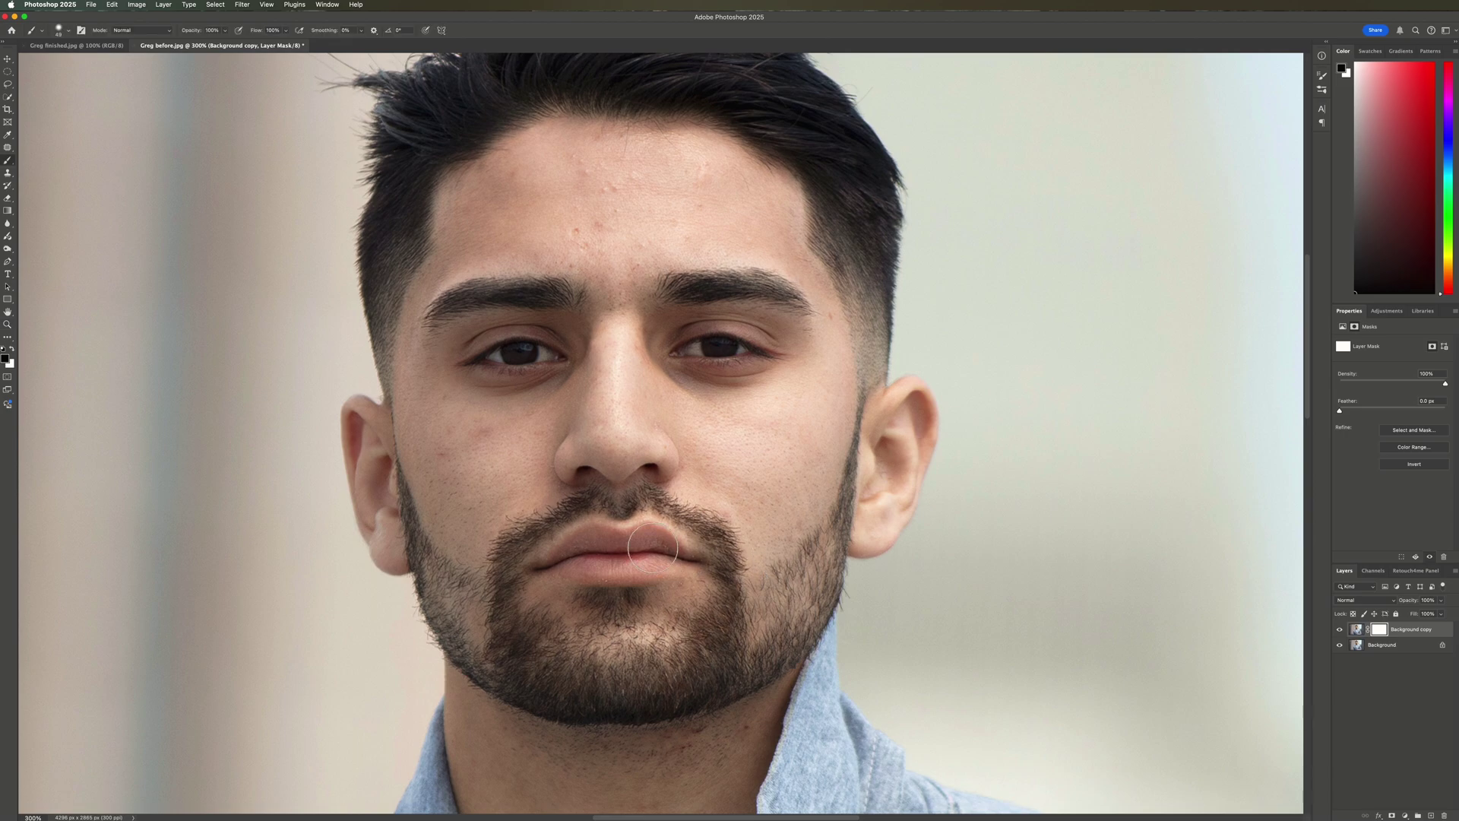
pyautogui.moveTo(557, 560)
pyautogui.mouseDown()
pyautogui.moveTo(602, 538)
pyautogui.moveTo(699, 554)
pyautogui.moveTo(555, 571)
pyautogui.mouseUp()
pyautogui.keyDown('alt'); pyautogui.click(1380, 629); pyautogui.keyUp('alt')
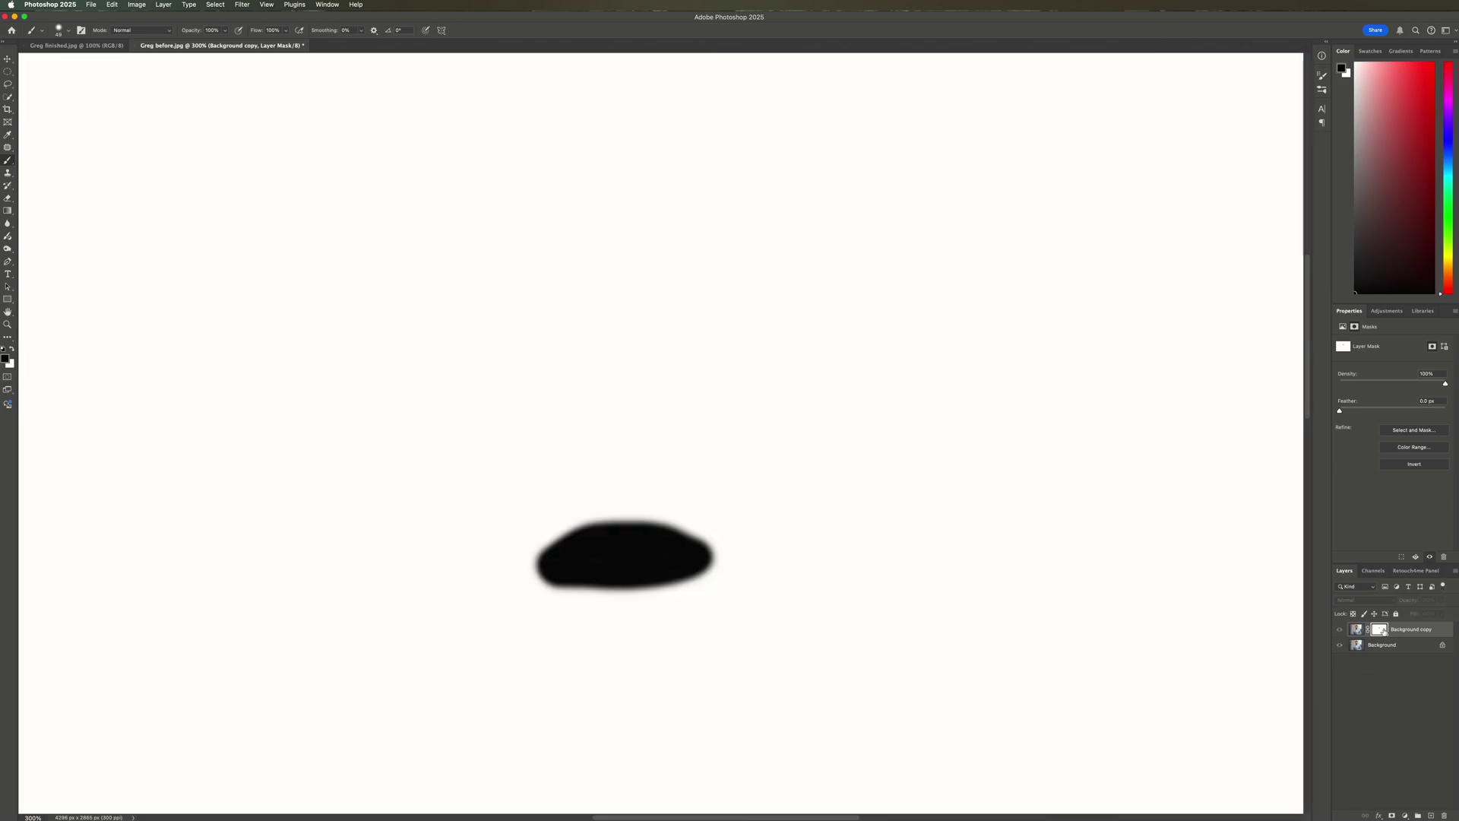
pyautogui.click(1356, 630)
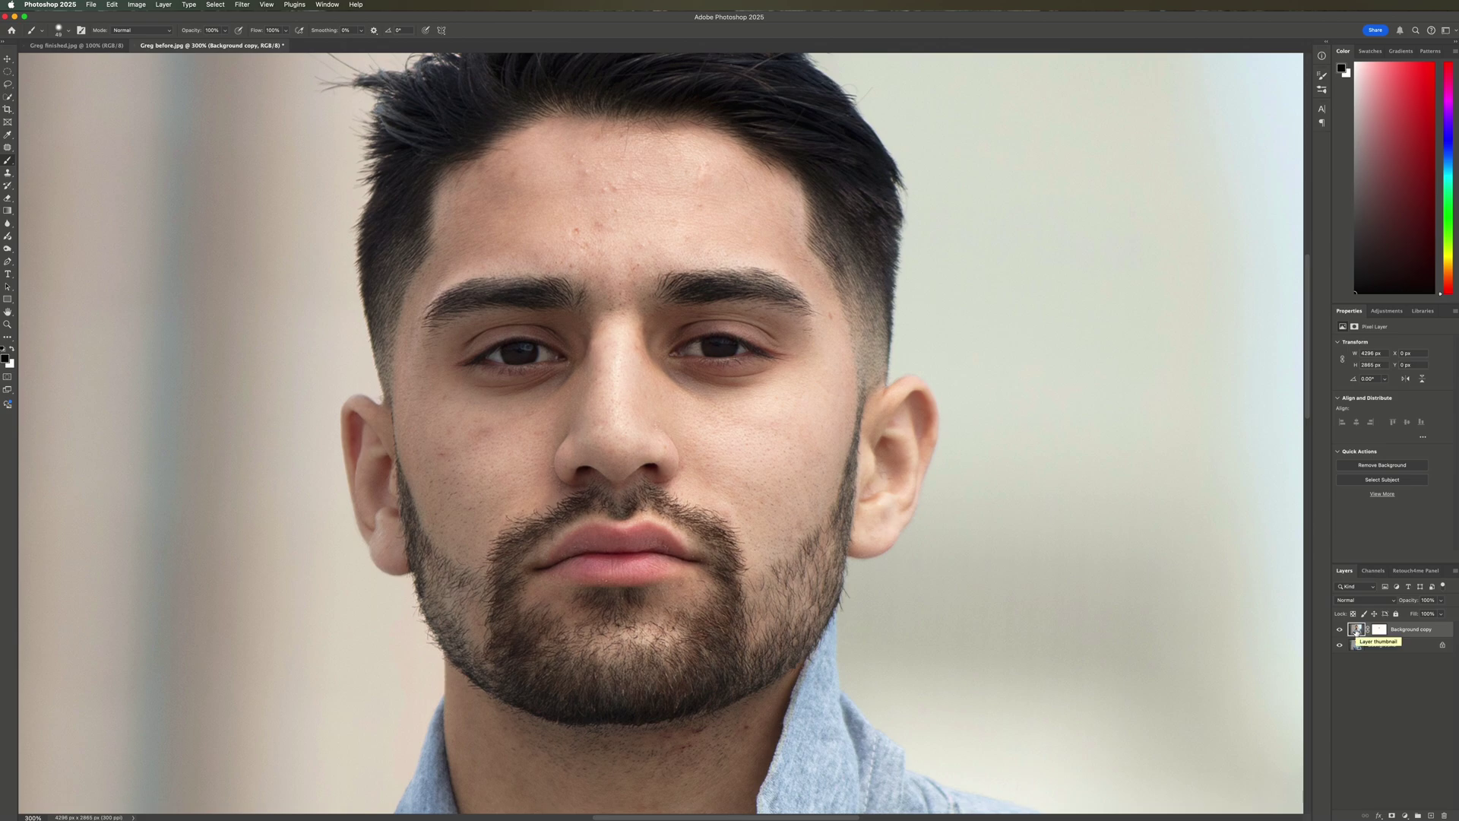
# Stamp all visible layers into a new layer and open the Retouch4me Dodge Burn filter on it, framing the face
pyautogui.press('super+alt+shift+e')
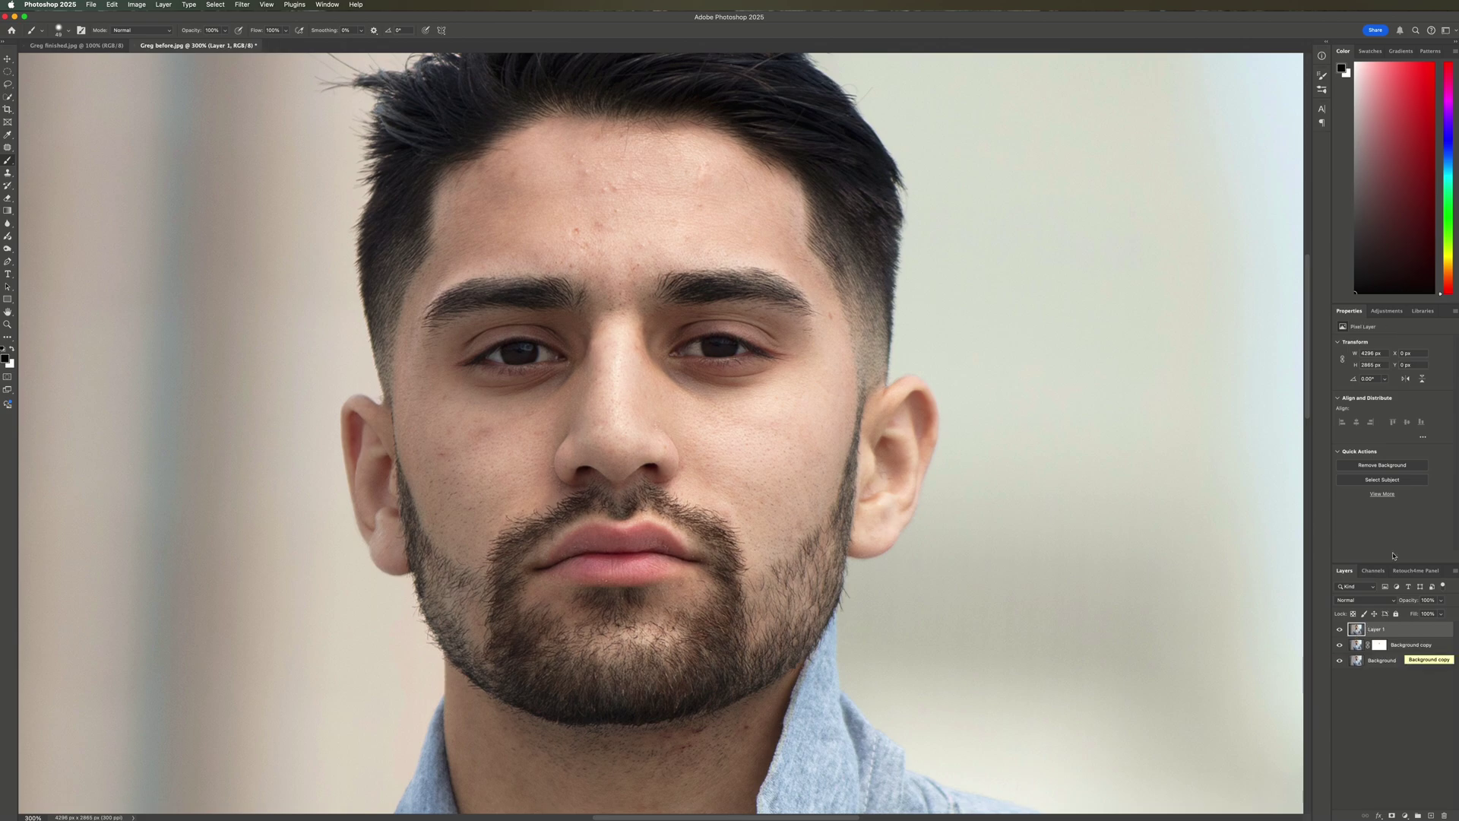
pyautogui.click(245, 5)
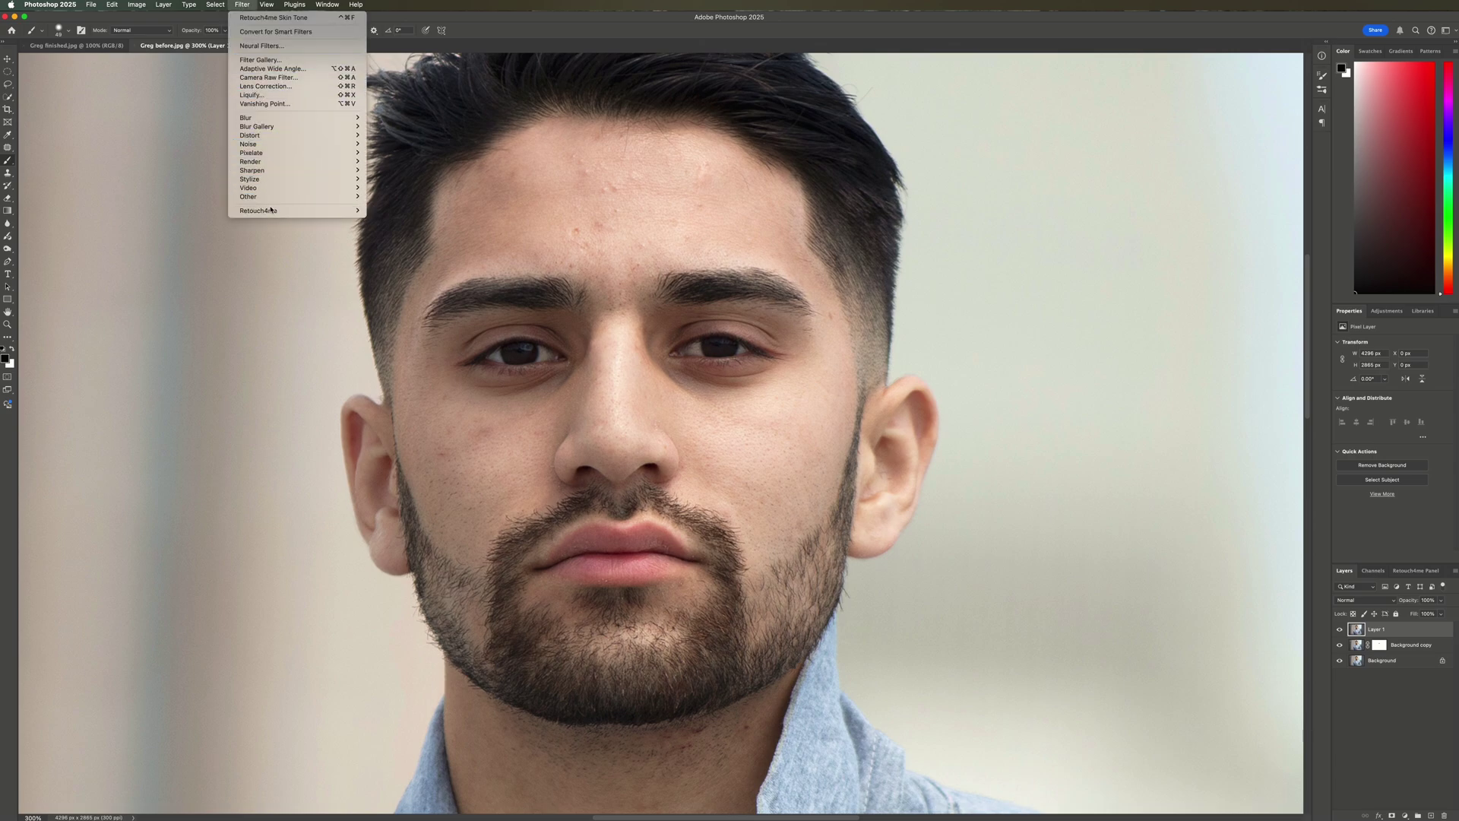
pyautogui.moveTo(271, 211)
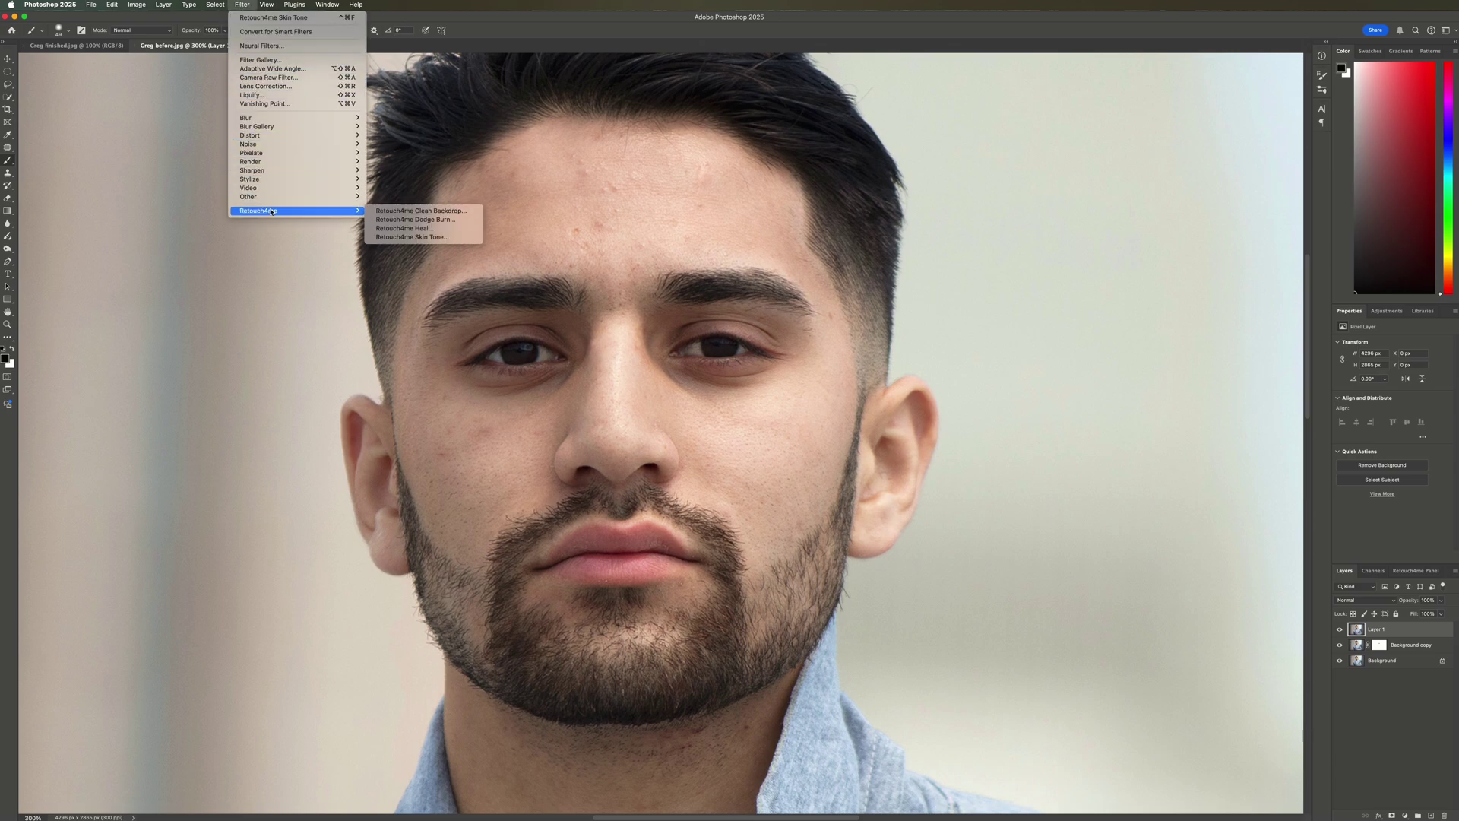
pyautogui.click(402, 221)
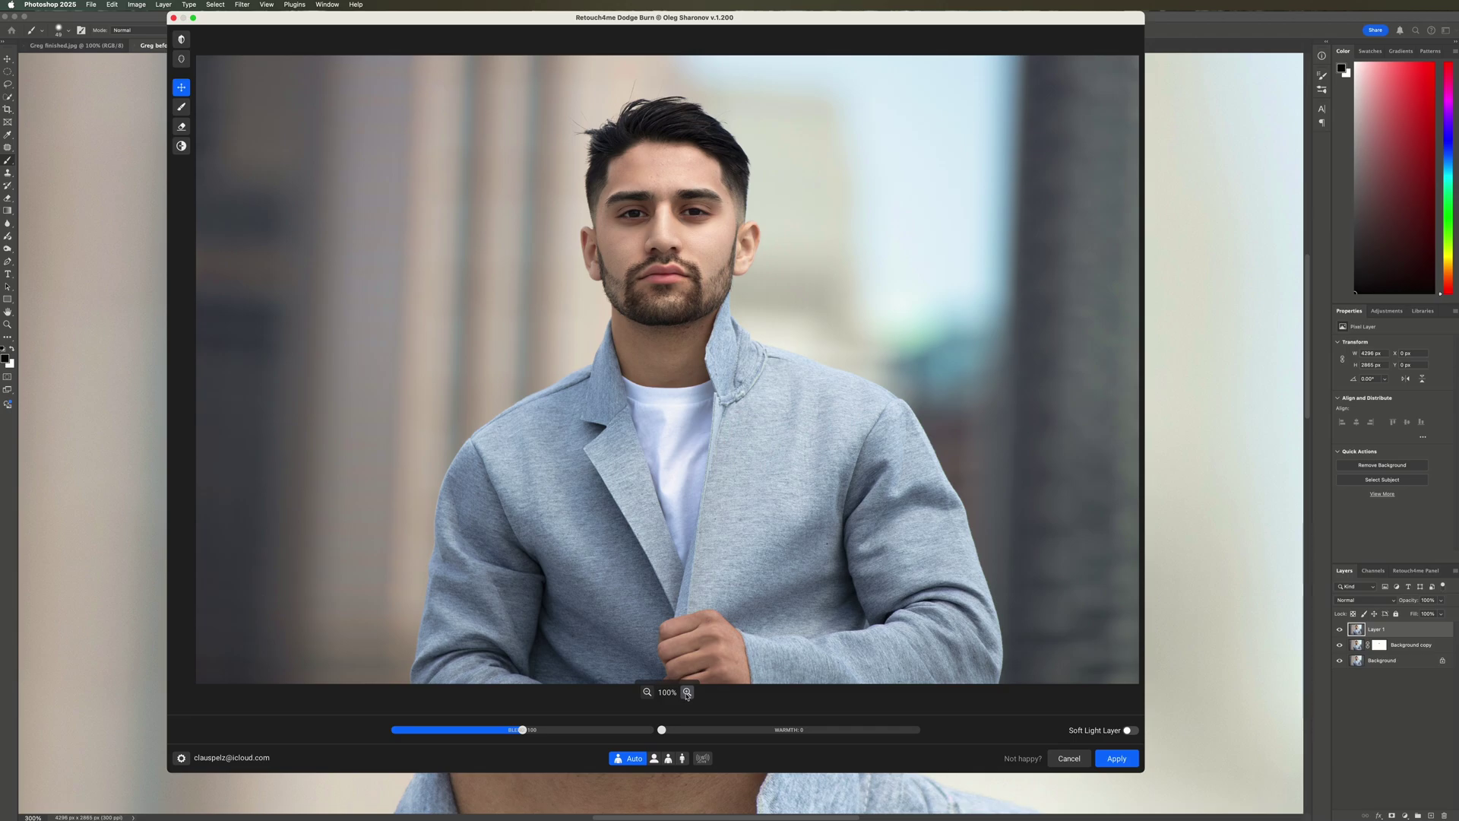
pyautogui.click(687, 691)
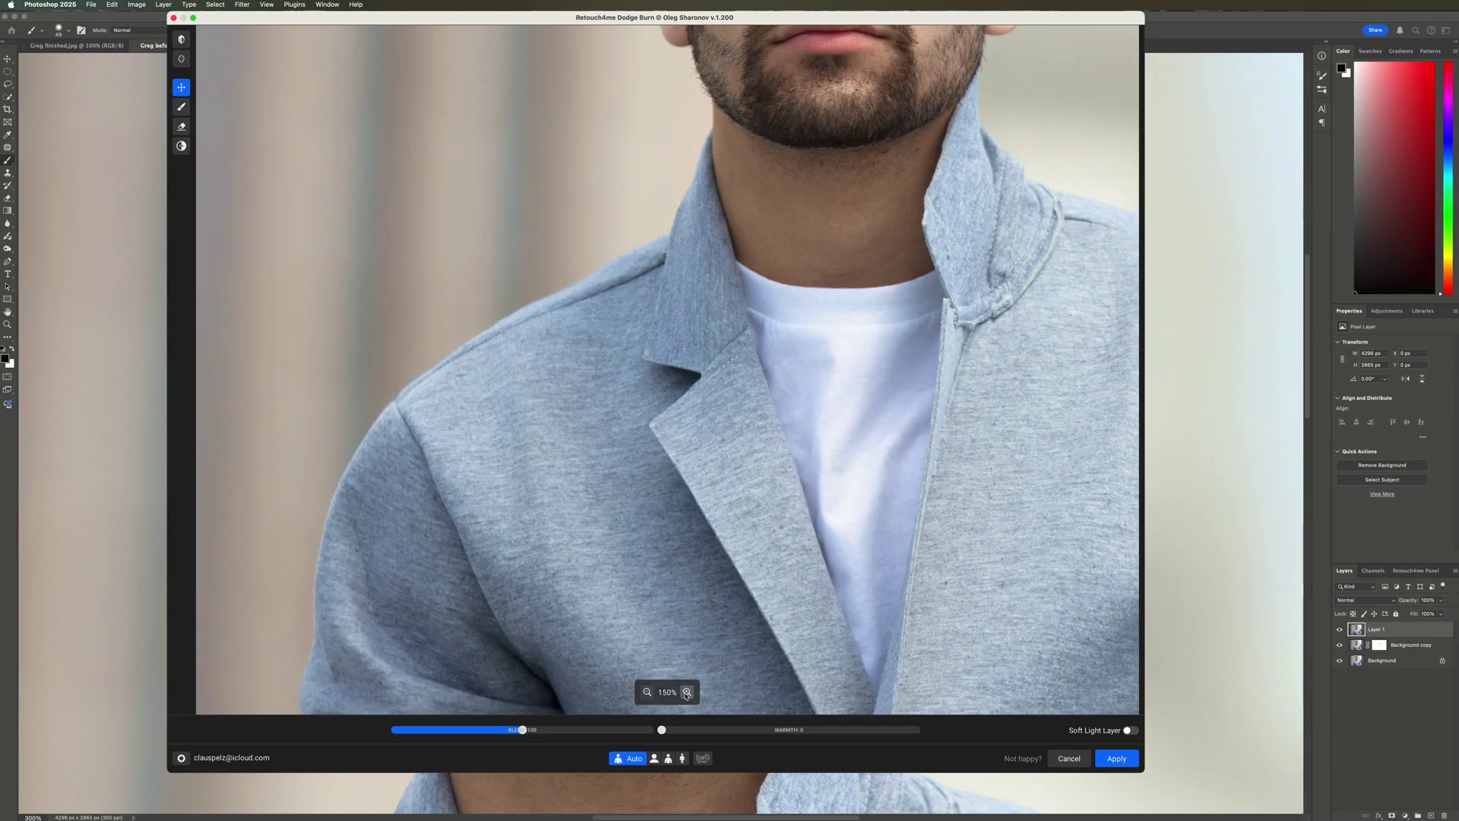
pyautogui.moveTo(890, 235); pyautogui.dragTo(735, 578)
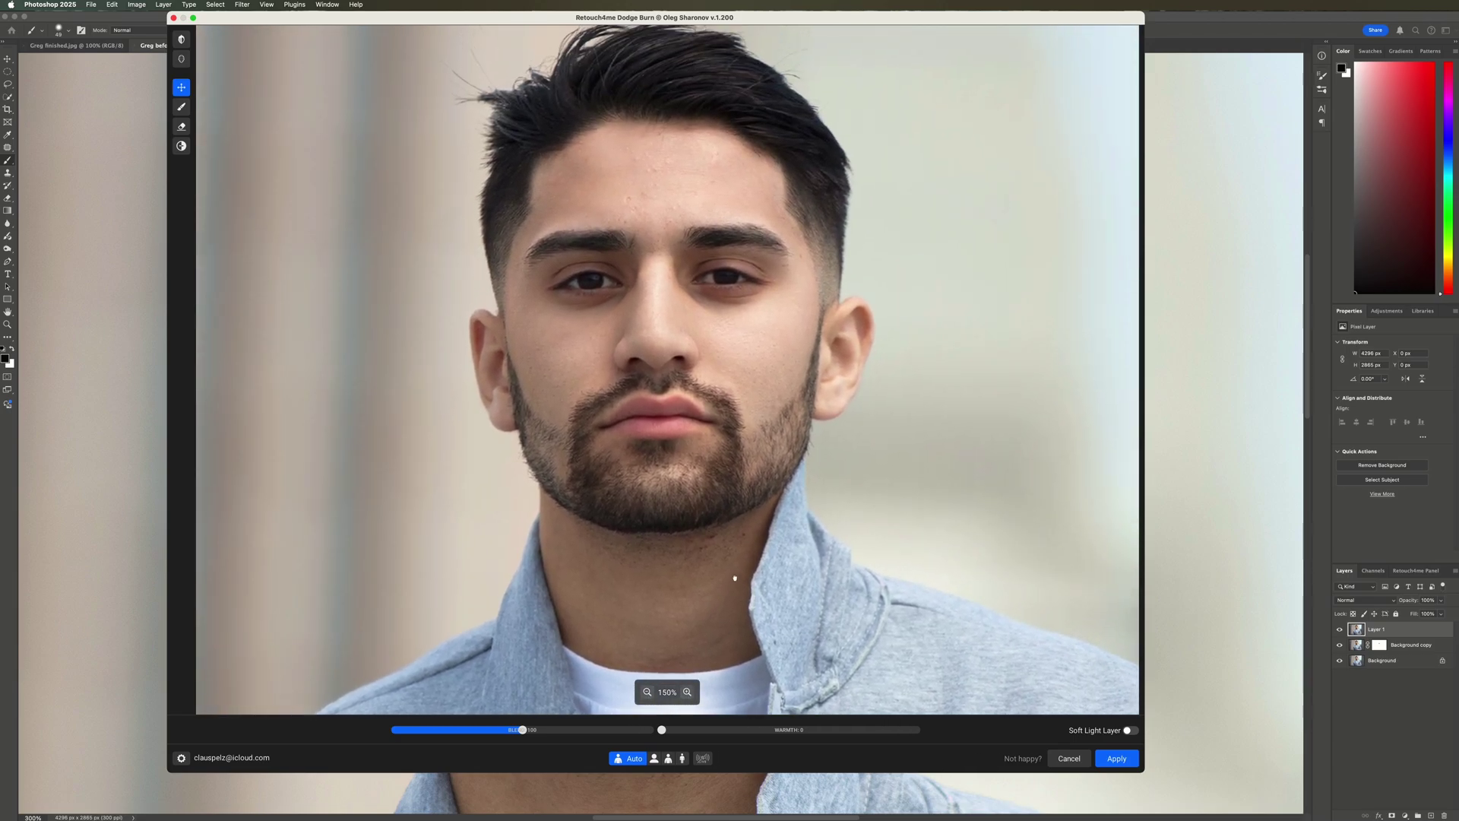
# Compare the Dodge Burn result with the original, increase its Blend strength slightly and apply the filter
pyautogui.click(180, 41)
pyautogui.moveTo(524, 730); pyautogui.dragTo(539, 734)
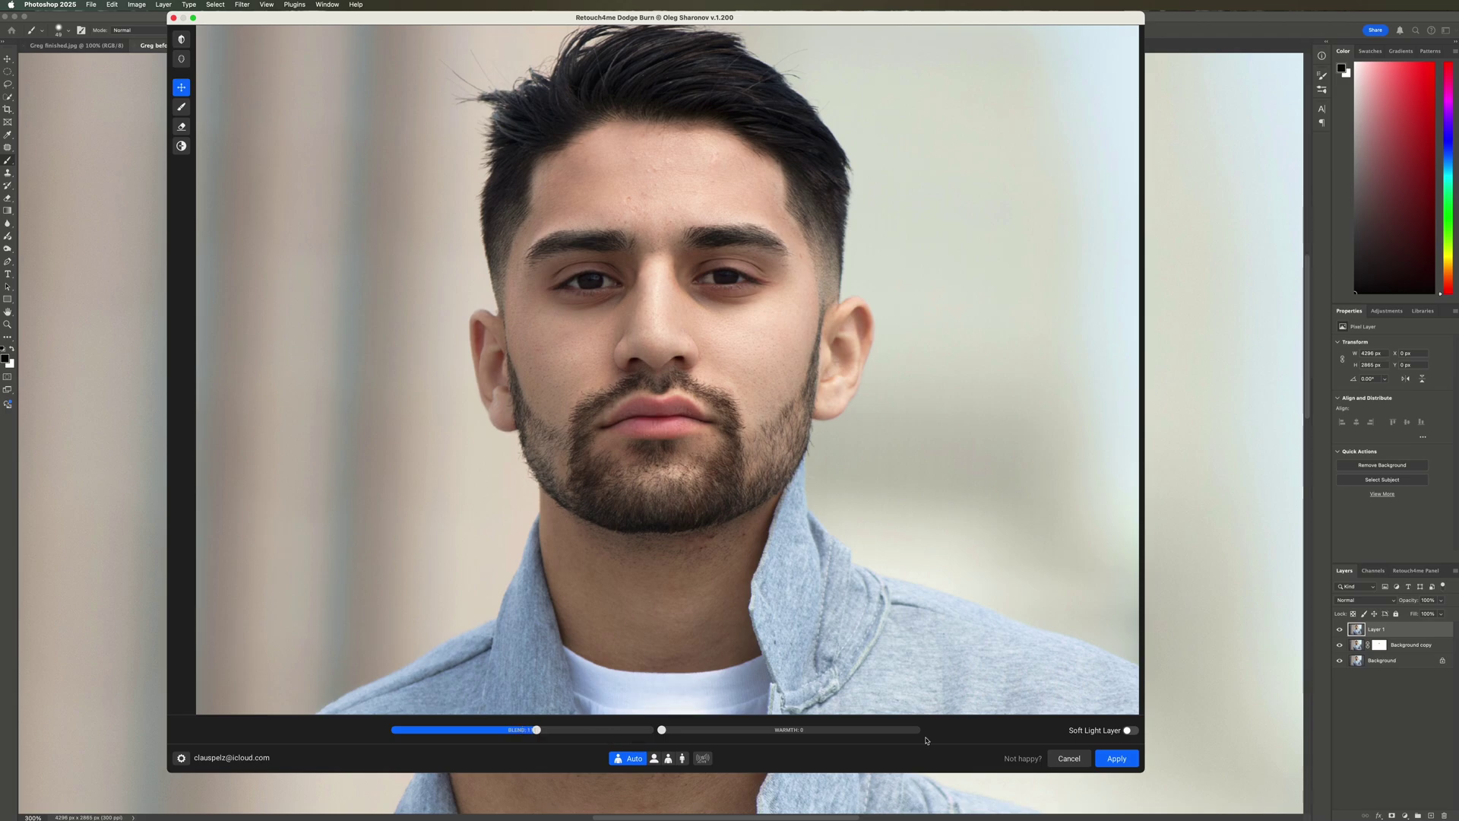
pyautogui.click(1114, 759)
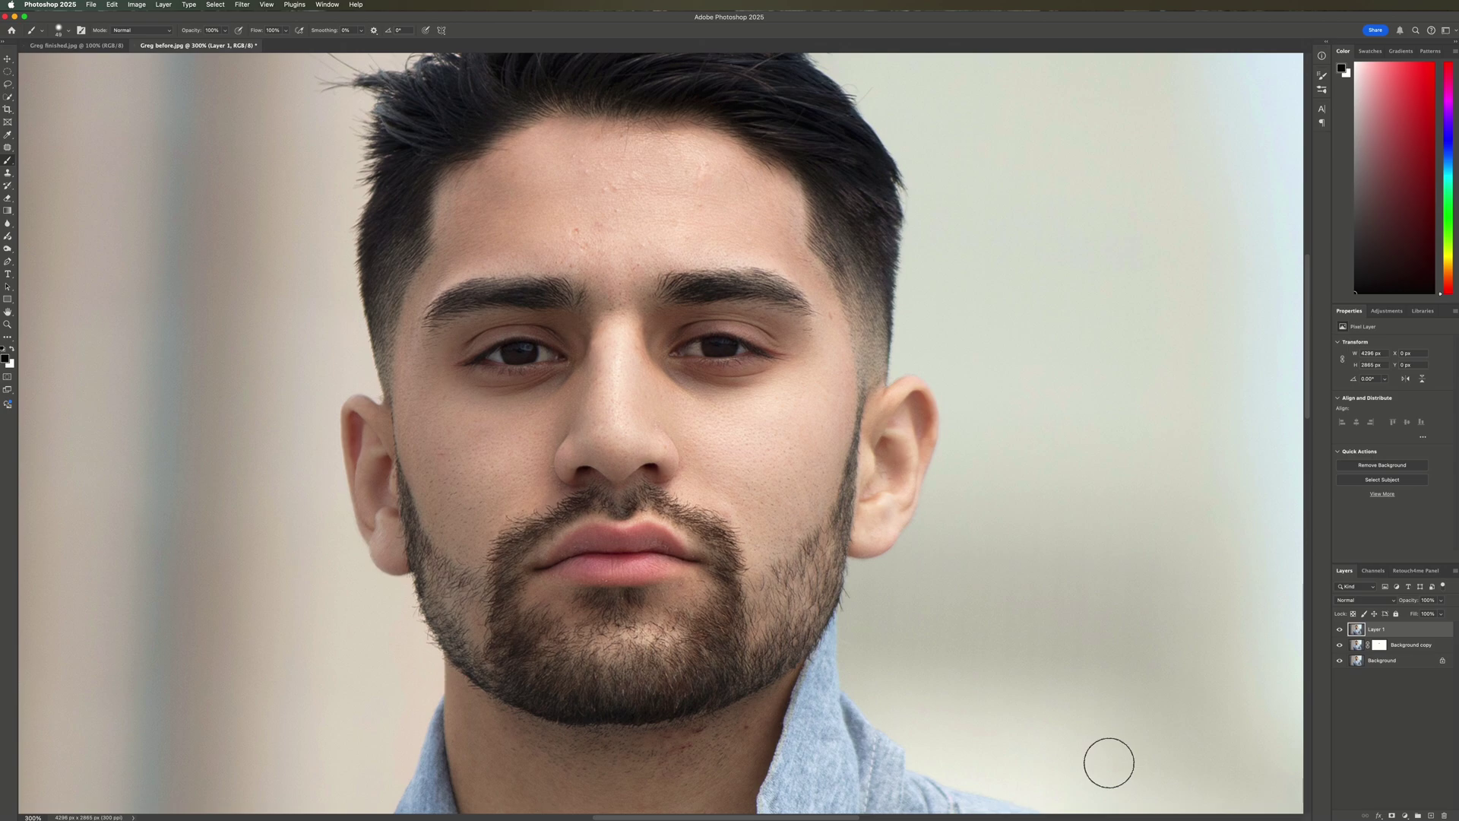
# Stamp all visible layers into a new layer and open the Retouch4me Heal filter on it, framing the face
pyautogui.press('super+alt+shift+e')
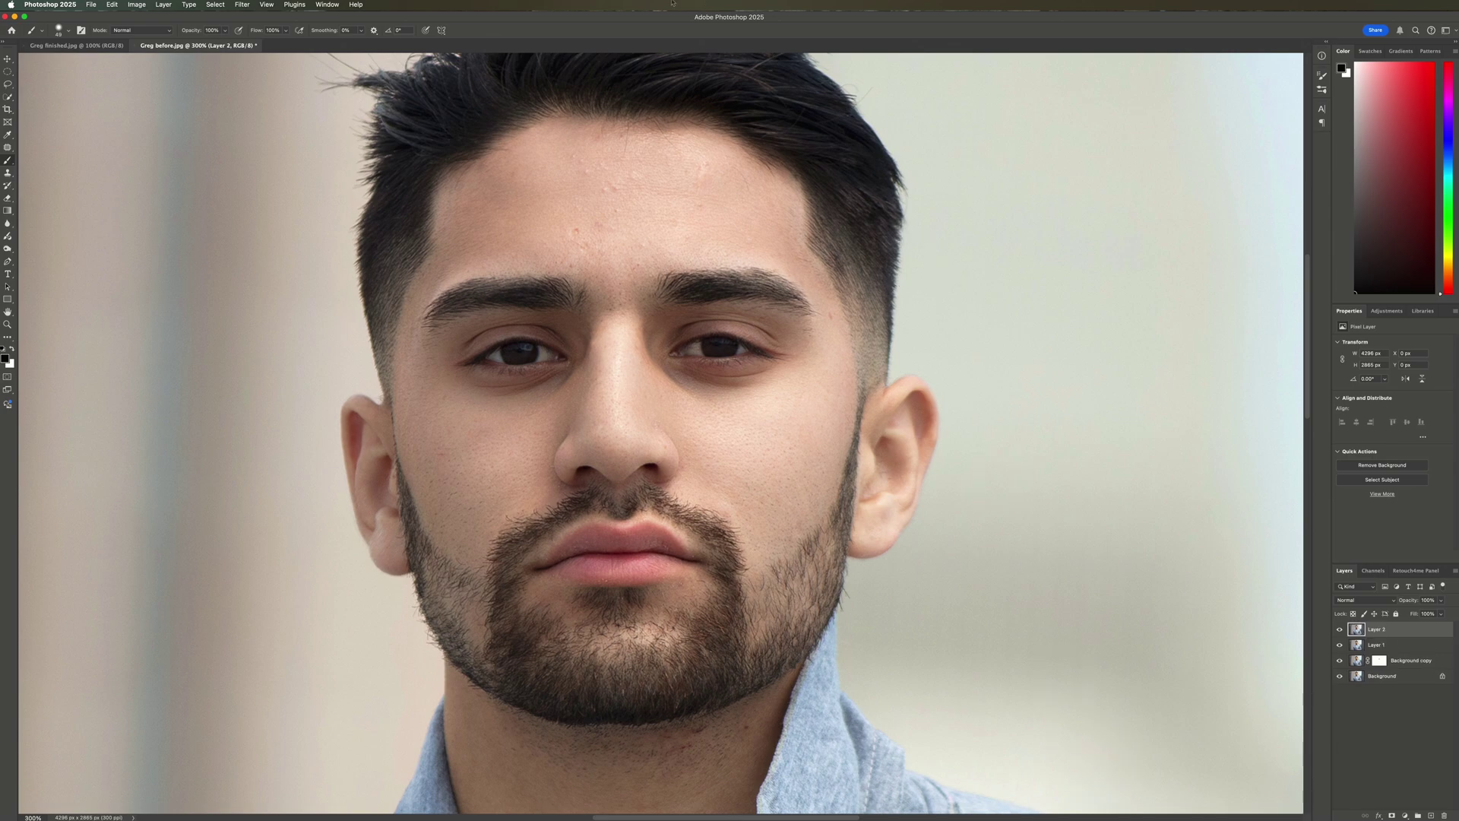
pyautogui.click(242, 4)
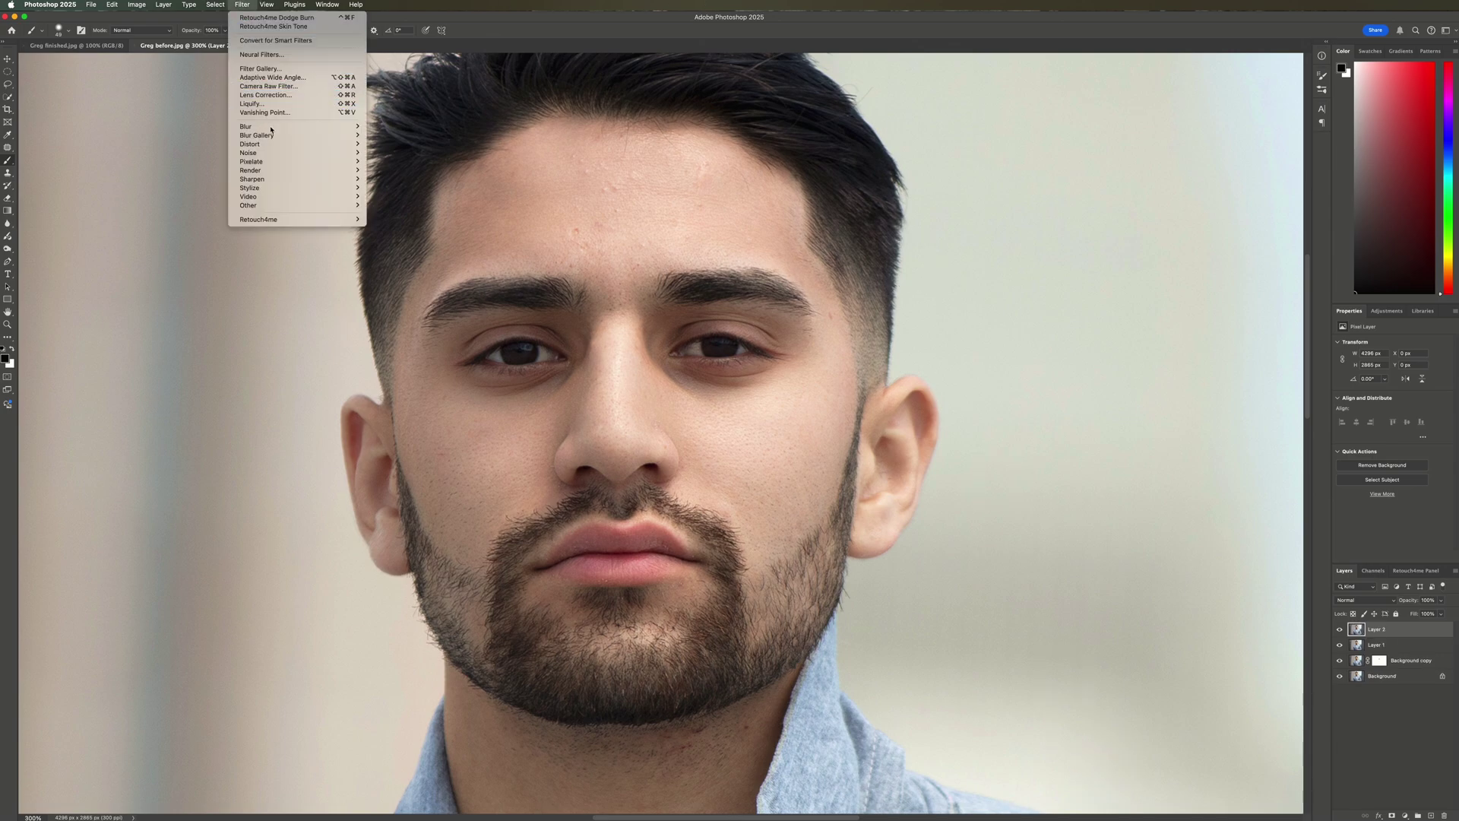
pyautogui.moveTo(300, 220)
pyautogui.click(404, 236)
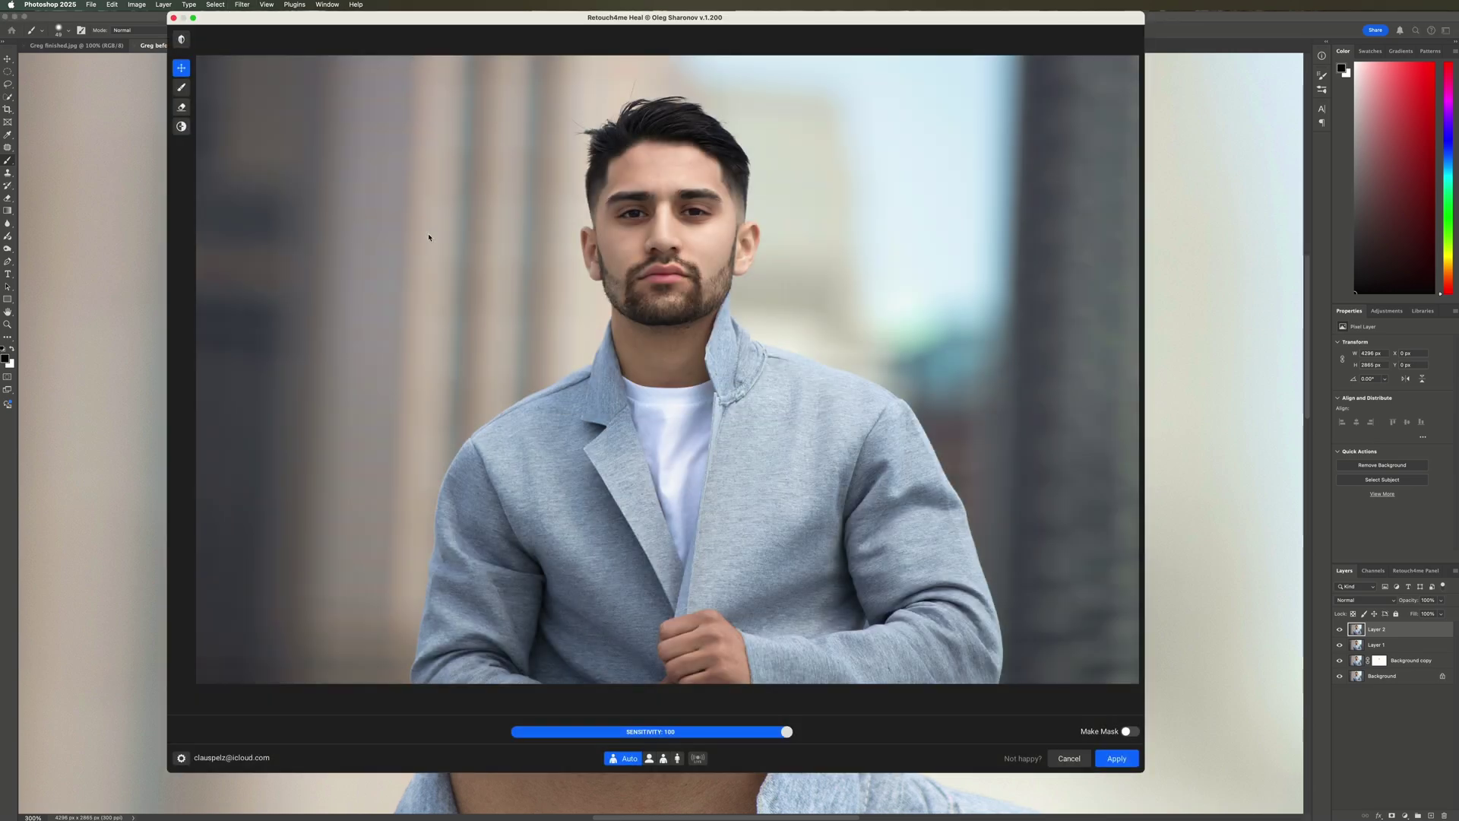
pyautogui.click(684, 691)
pyautogui.click(684, 691)
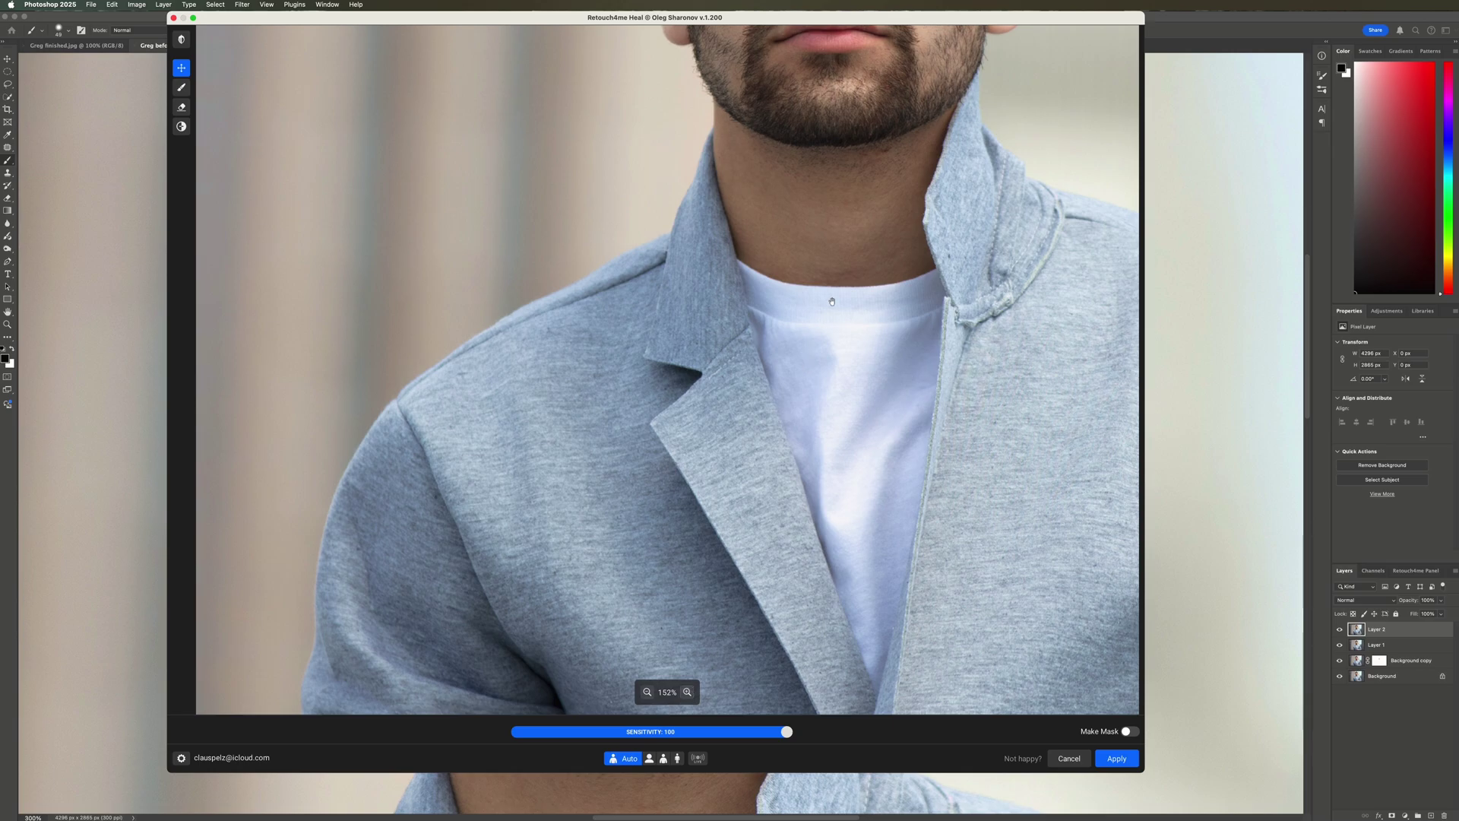
pyautogui.moveTo(840, 215); pyautogui.dragTo(667, 579)
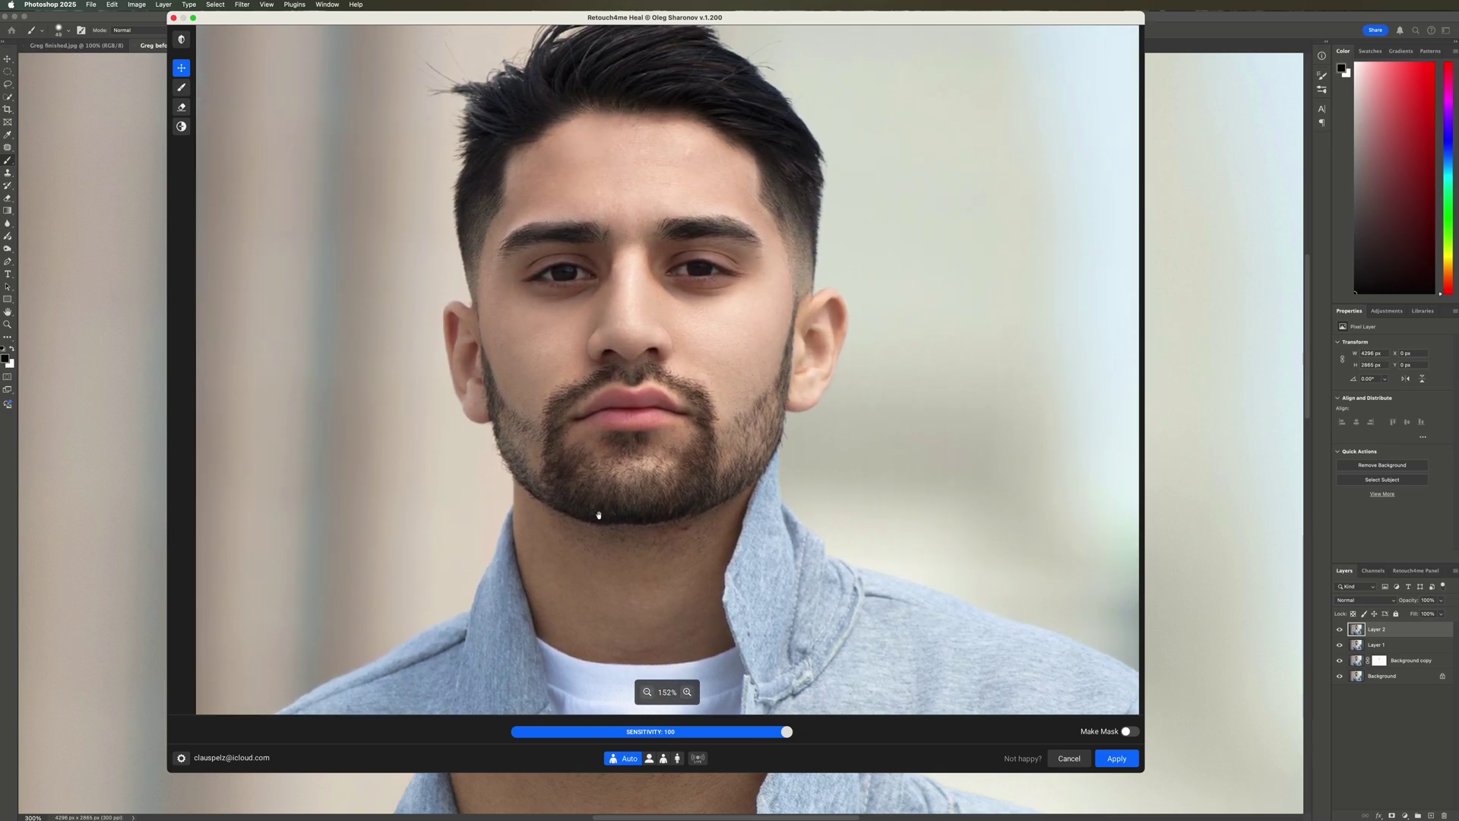
# Compare the Heal result with the original photo and apply the filter at sensitivity 100
pyautogui.click(181, 40)
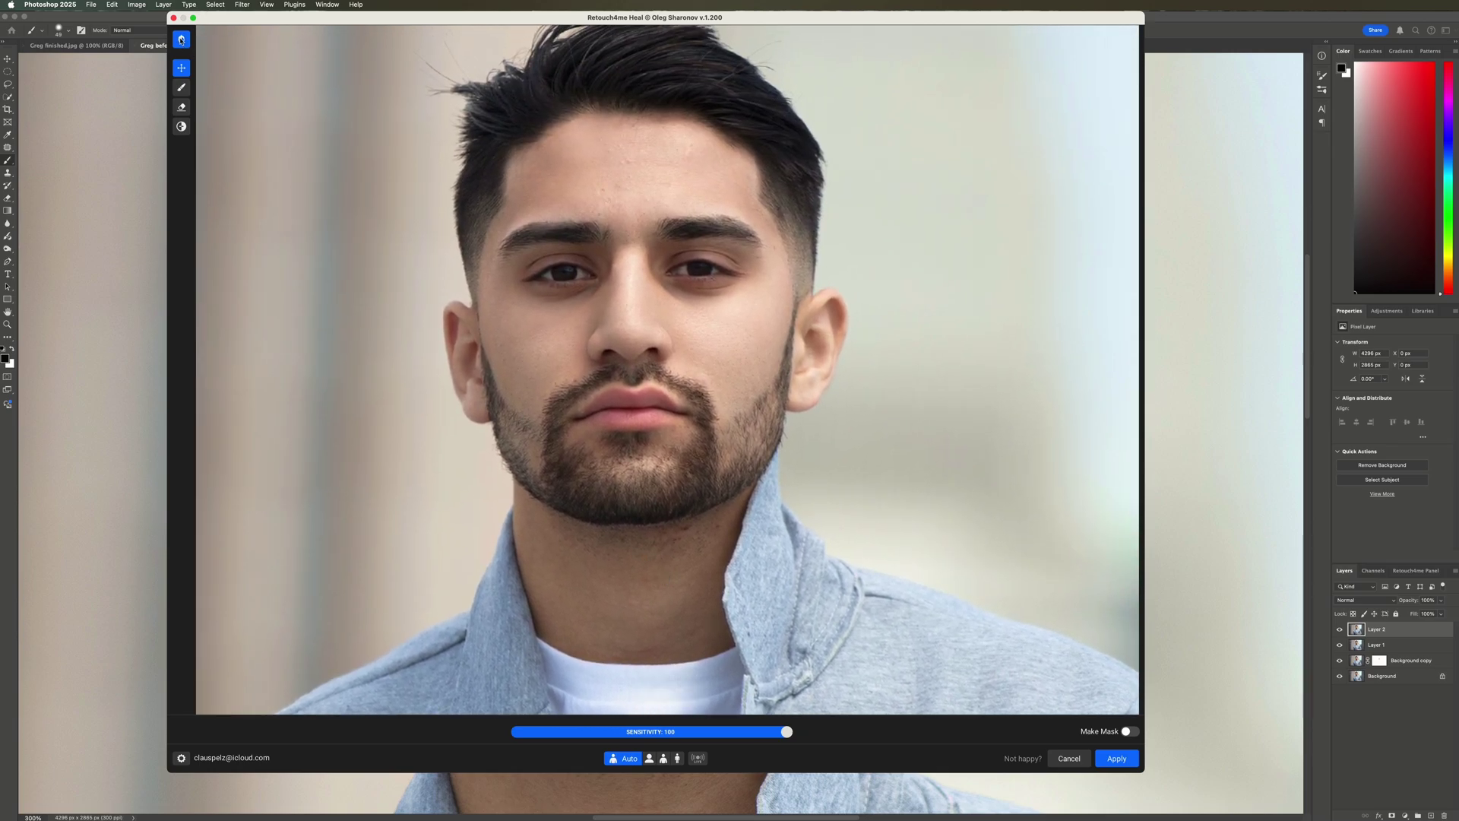
pyautogui.moveTo(180, 39); pyautogui.dragTo(181, 40)
pyautogui.click(181, 40)
pyautogui.moveTo(181, 39); pyautogui.dragTo(181, 40)
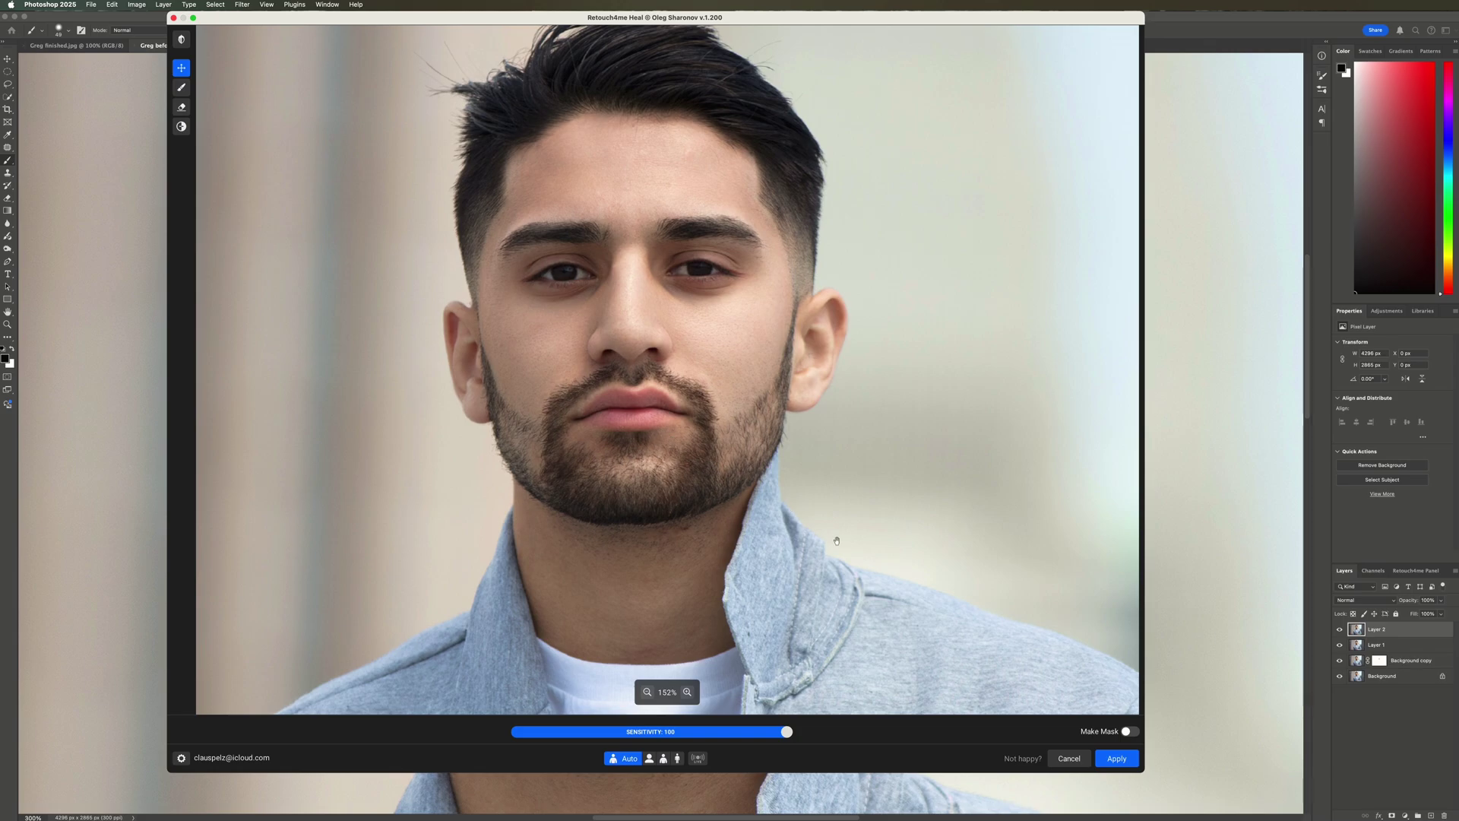
pyautogui.click(1116, 759)
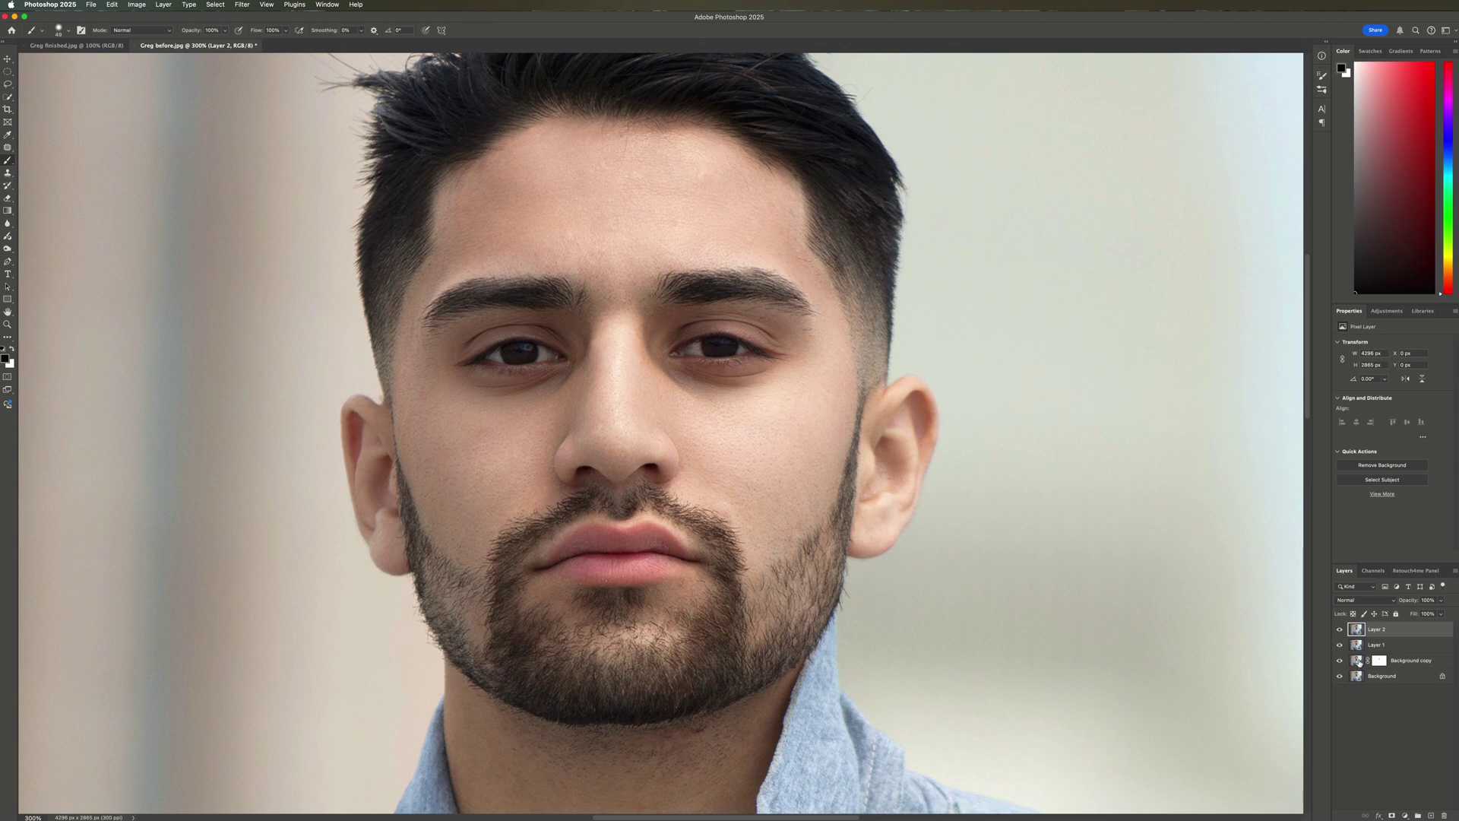
# Compare the retouched portrait with the untouched Background by hiding and restoring all the layers above it
pyautogui.keyDown('shift'); pyautogui.click(1359, 662); pyautogui.keyUp('shift')
pyautogui.keyDown('alt'); pyautogui.click(1341, 675); pyautogui.keyUp('alt')
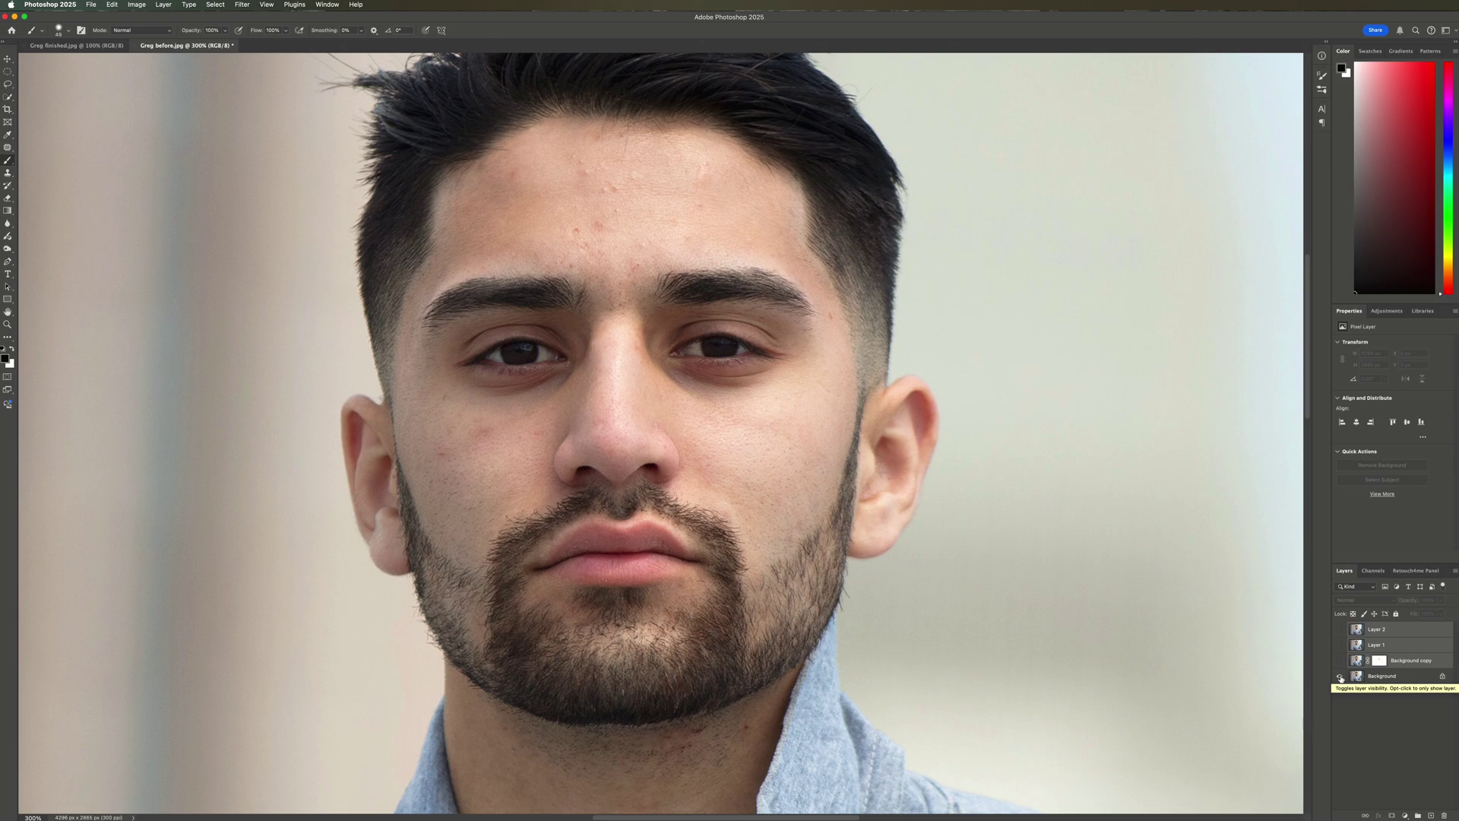
pyautogui.keyDown('alt'); pyautogui.click(1340, 676); pyautogui.keyUp('alt')
pyautogui.keyDown('alt'); pyautogui.click(1340, 675); pyautogui.keyUp('alt')
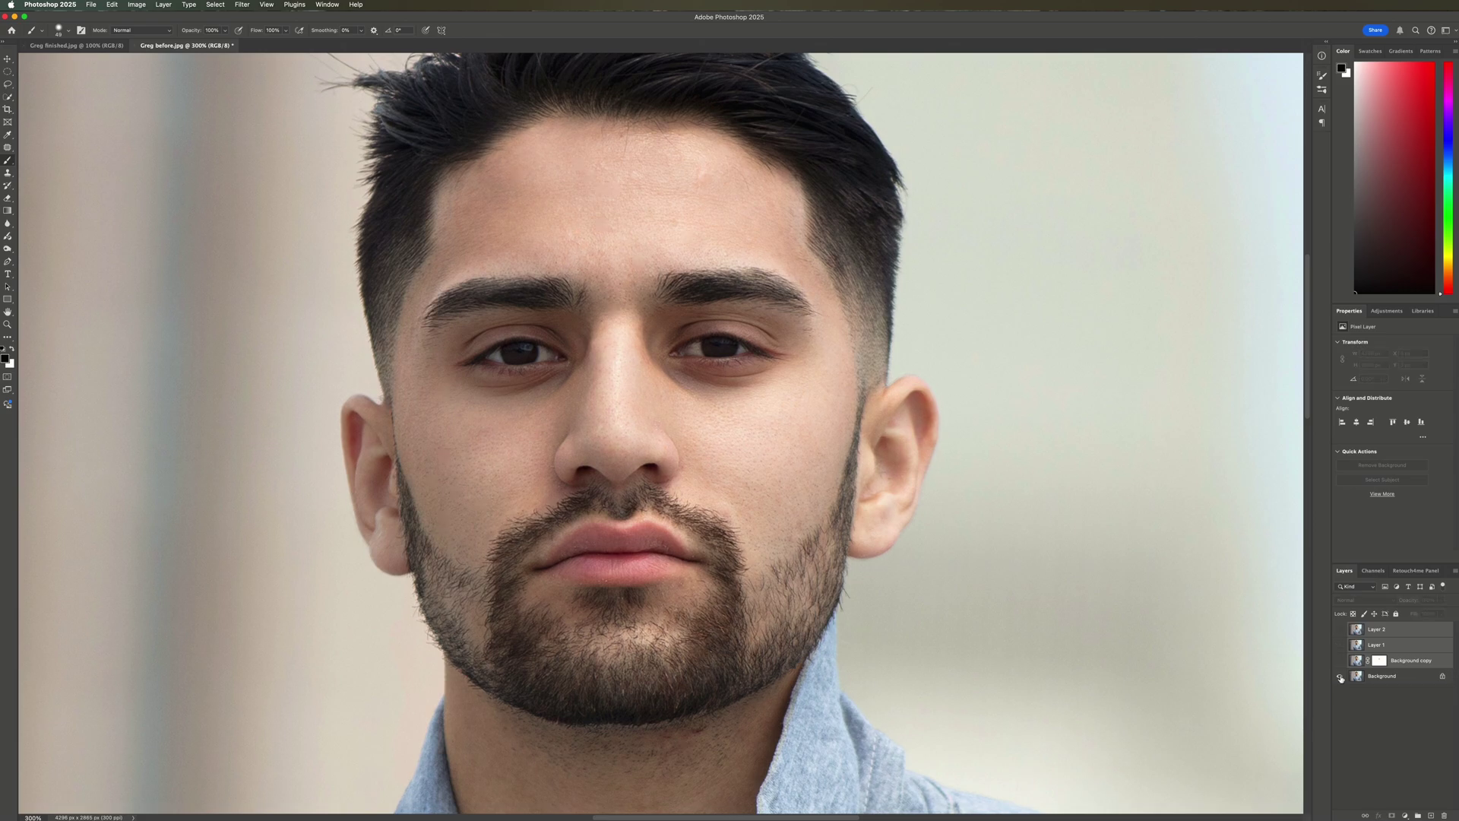
pyautogui.keyDown('alt'); pyautogui.click(1340, 676); pyautogui.keyUp('alt')
# Arrange the before and finished portraits 2-up vertically and view both faces at 300% to compare them
pyautogui.click(329, 9)
pyautogui.moveTo(365, 17)
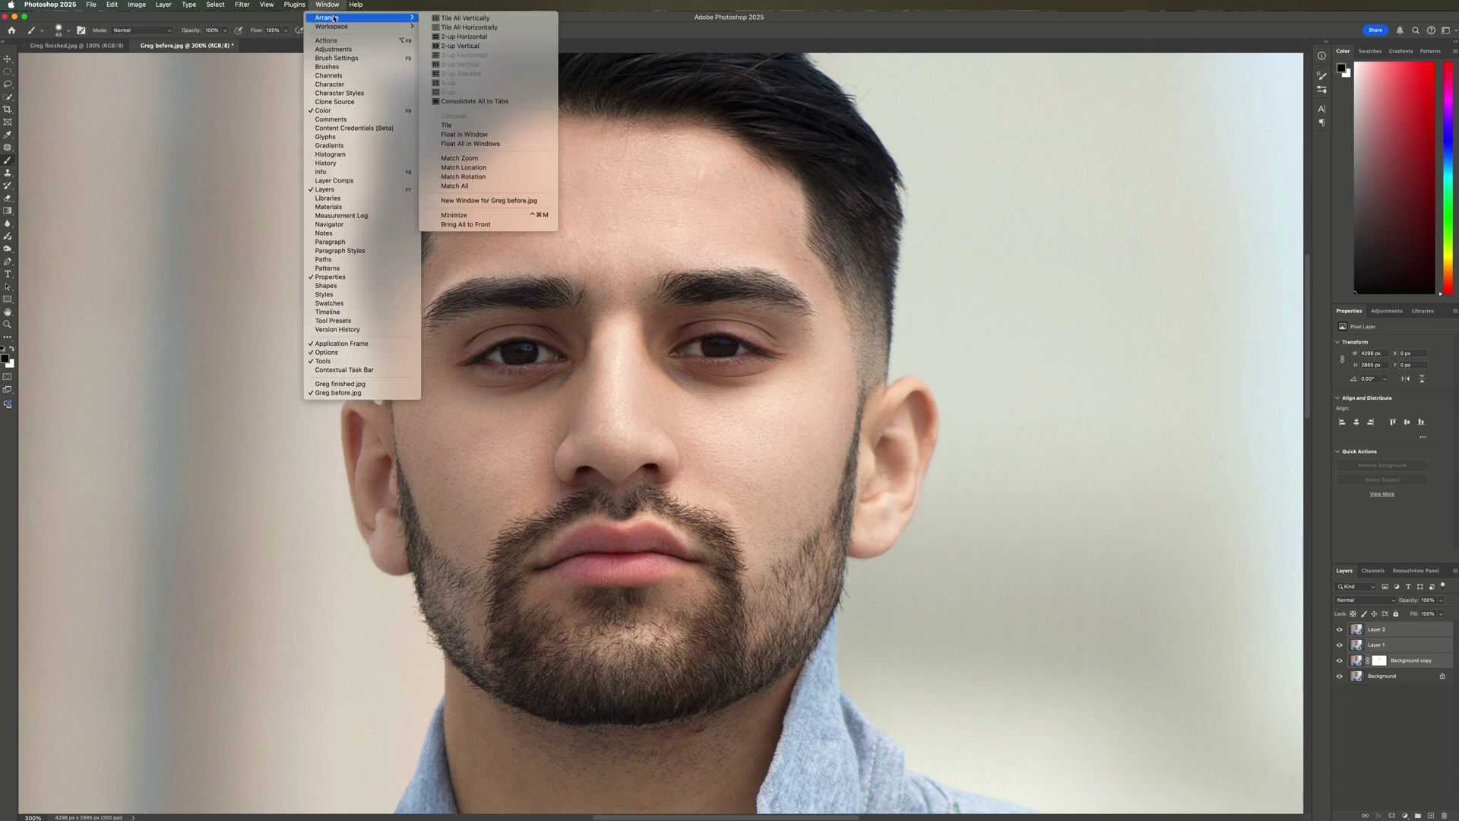
pyautogui.click(477, 46)
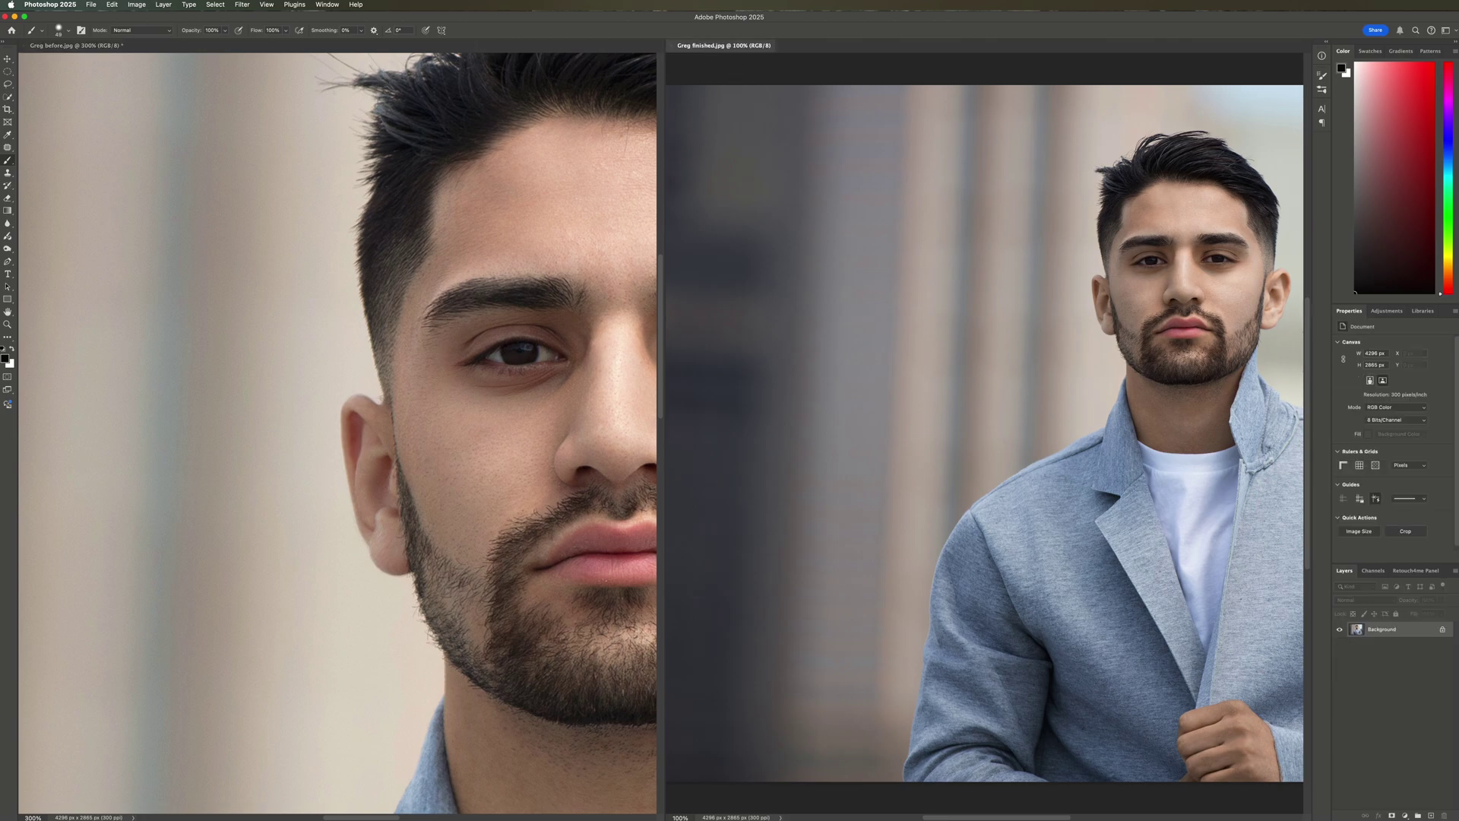
pyautogui.press('super+plus')
pyautogui.press('super+plus')
pyautogui.scroll(3, 866, 317)
pyautogui.hscroll(-2, 867, 317)
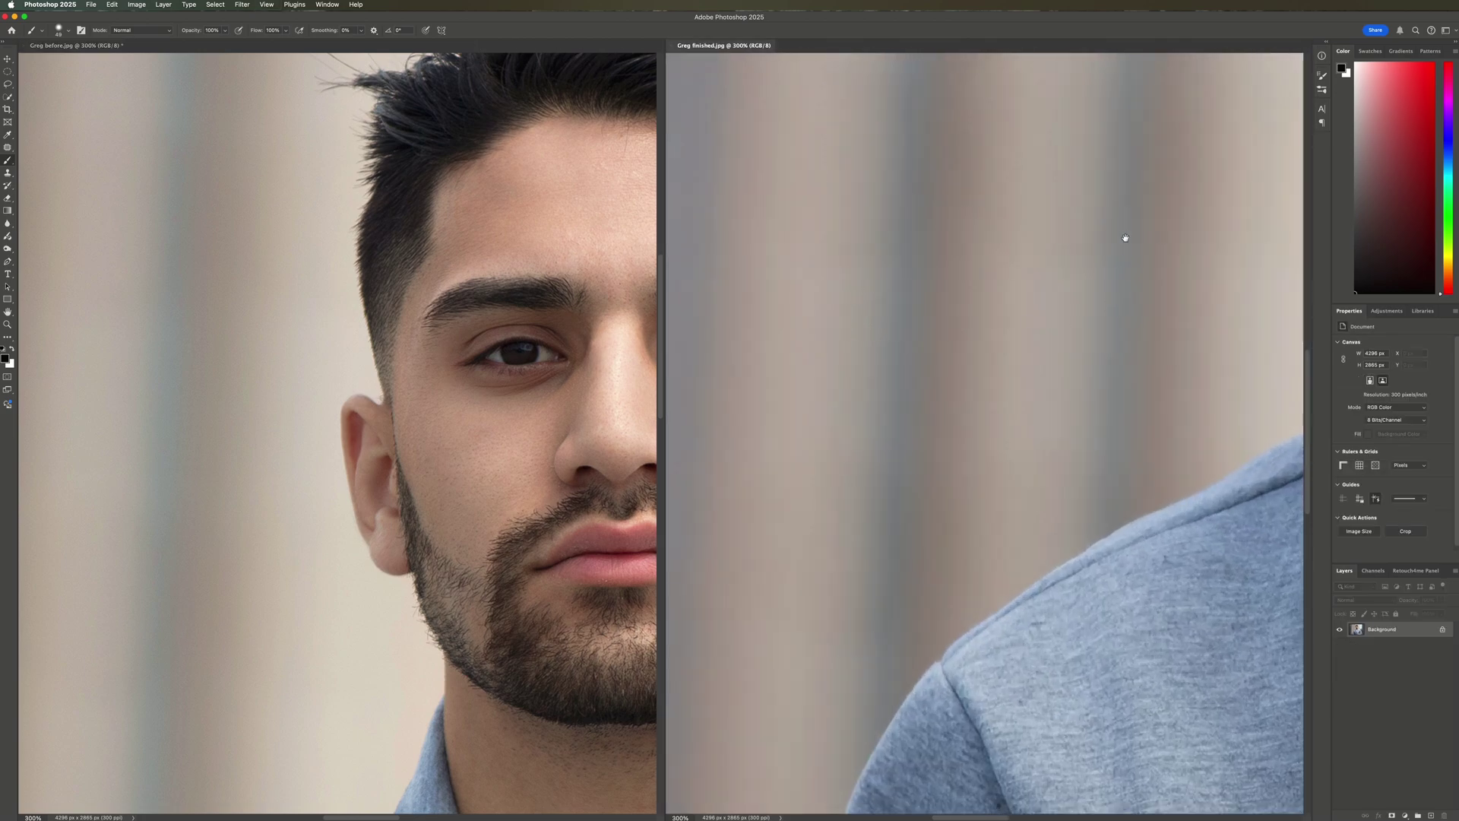
pyautogui.moveTo(1124, 243); pyautogui.dragTo(749, 521)
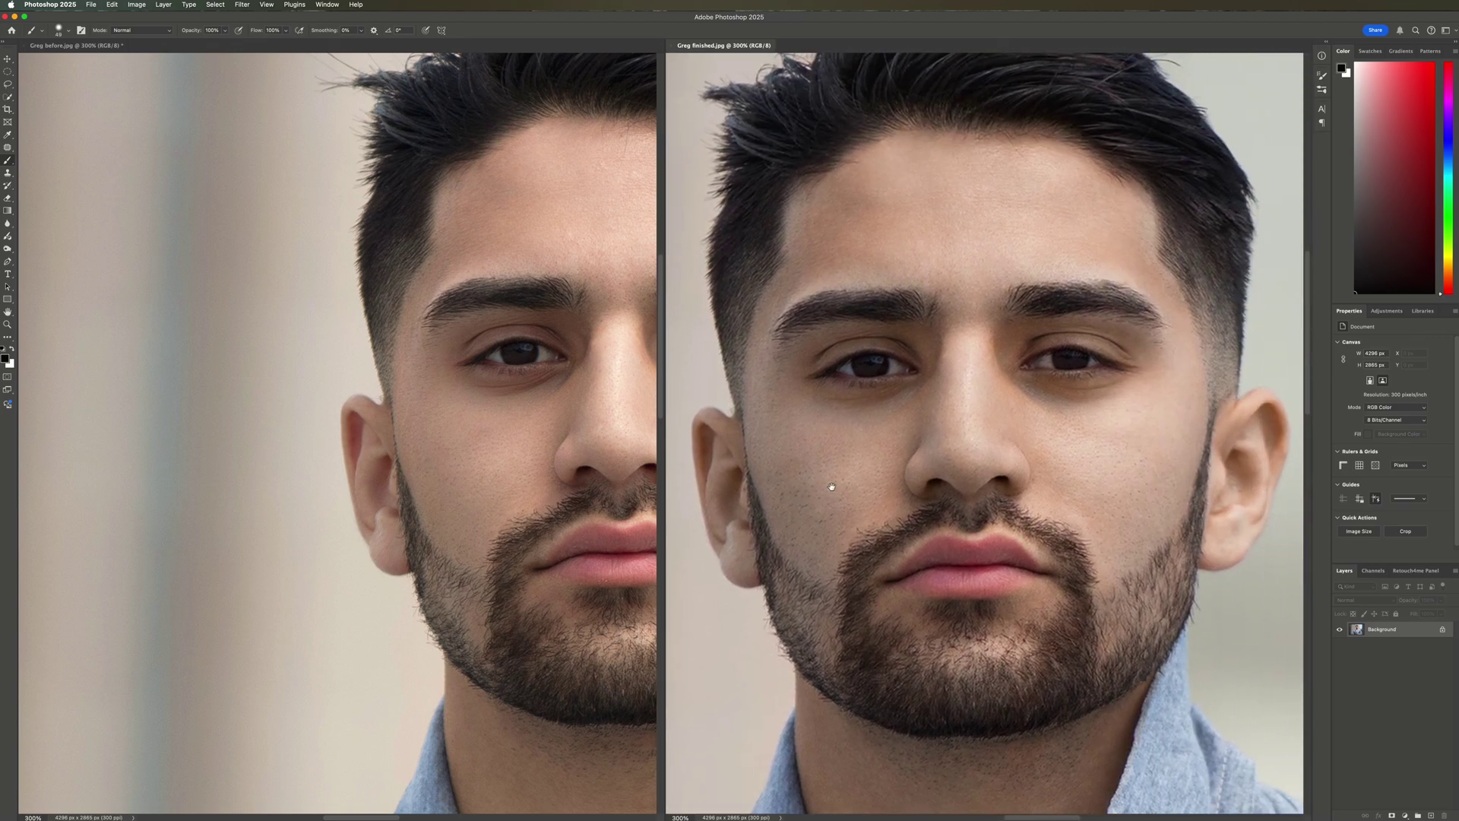
pyautogui.moveTo(515, 460); pyautogui.dragTo(209, 443)
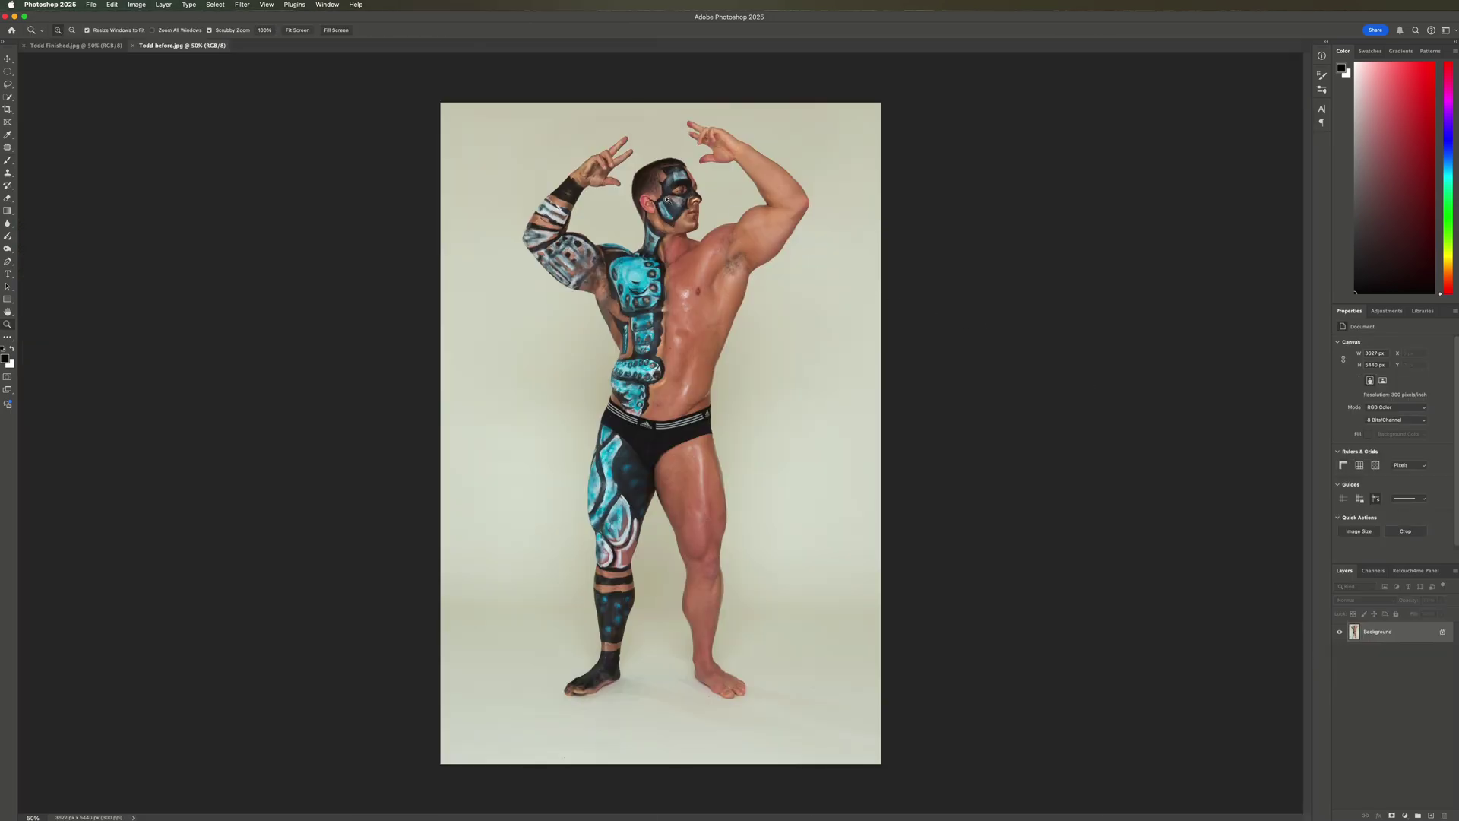
# Duplicate the Background layer of the body-paint photo and open the Retouch4me Skin Tone filter on the copy
pyautogui.moveTo(666, 199); pyautogui.dragTo(702, 206)
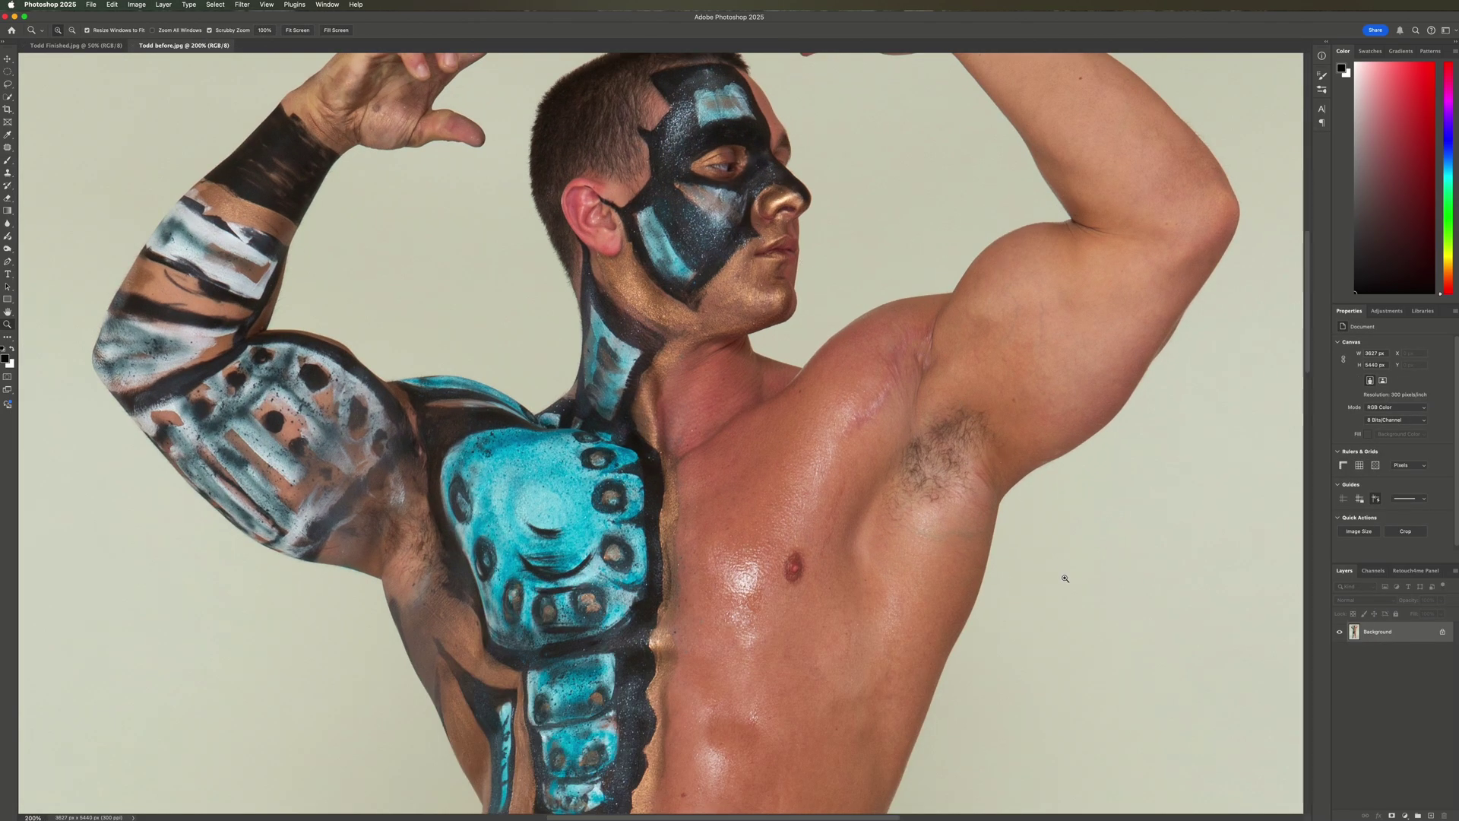
pyautogui.moveTo(1063, 596); pyautogui.dragTo(1054, 235)
pyautogui.moveTo(1047, 601); pyautogui.dragTo(1049, 208)
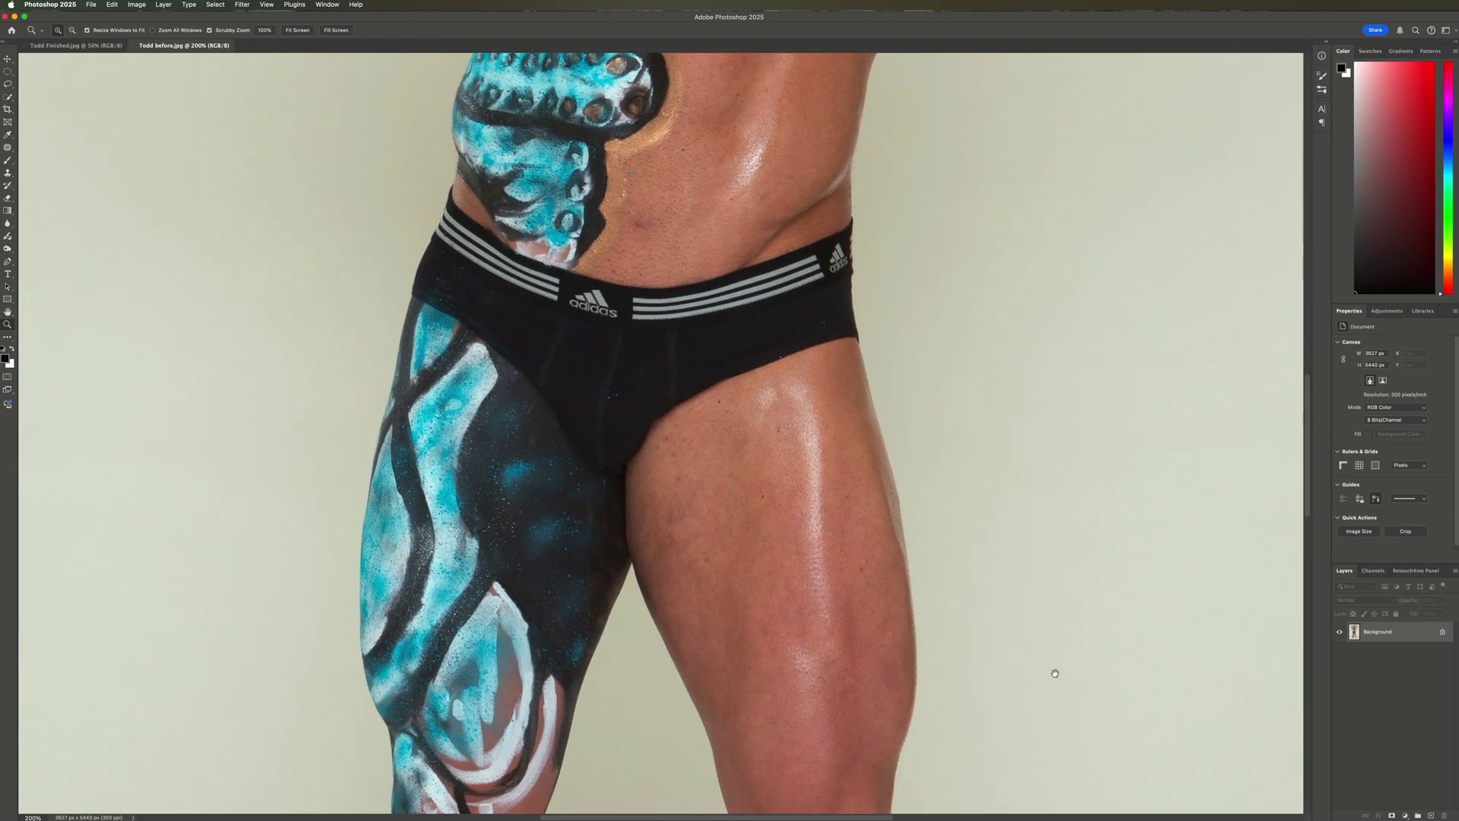
pyautogui.moveTo(1058, 722); pyautogui.dragTo(1077, 314)
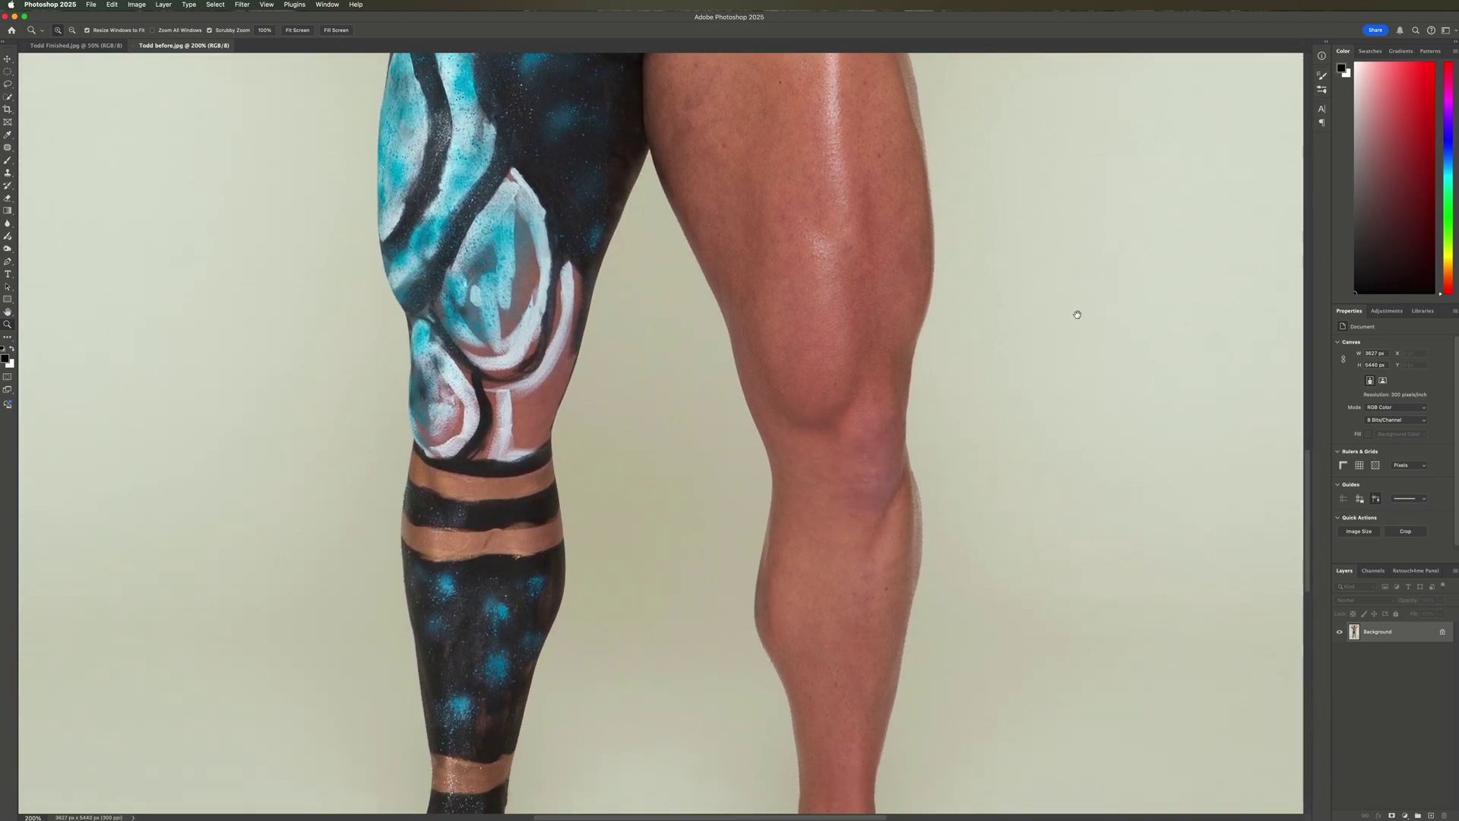
pyautogui.moveTo(1061, 605); pyautogui.dragTo(1090, 253)
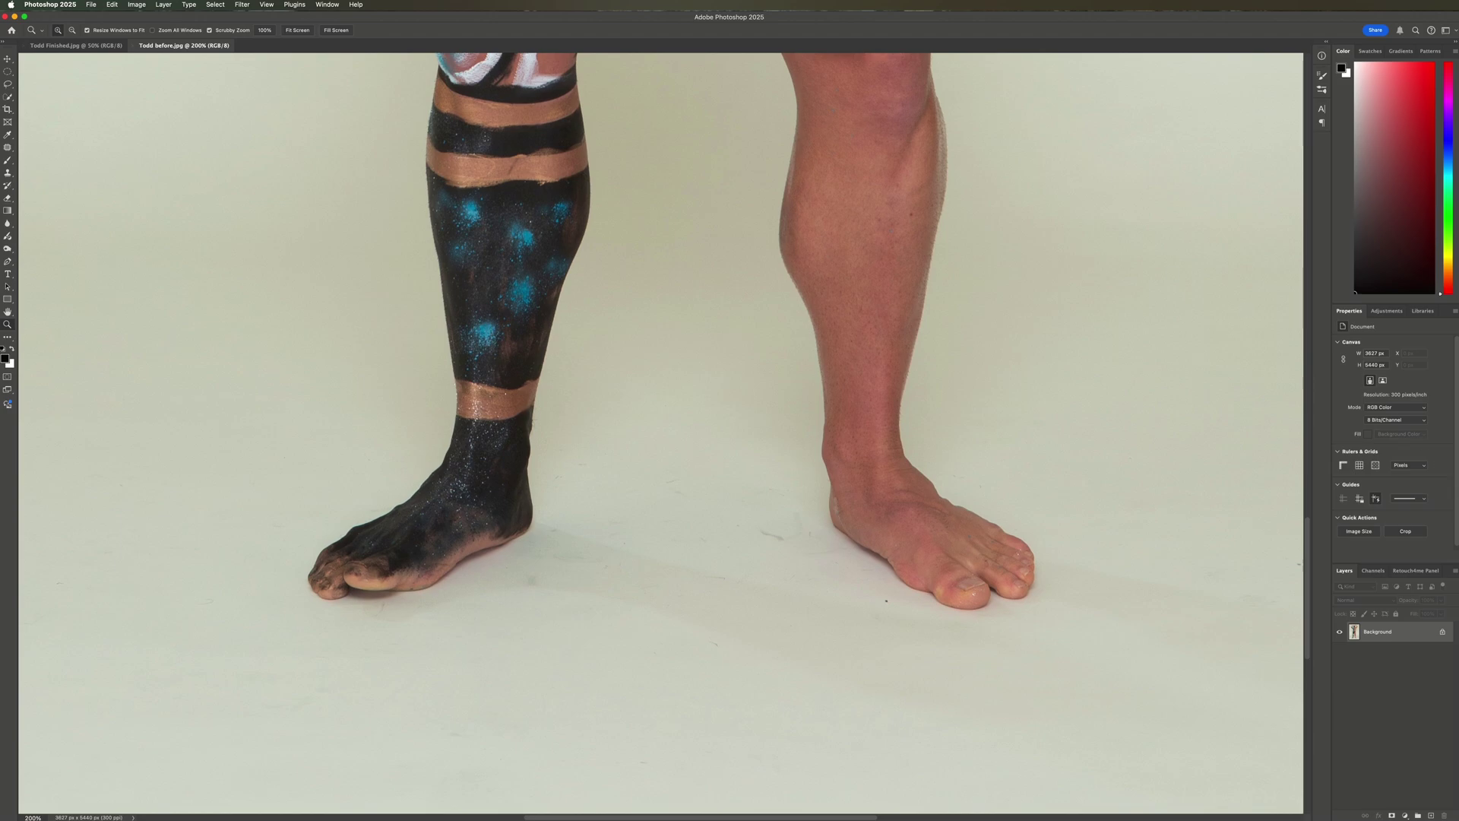
pyautogui.moveTo(1418, 627); pyautogui.dragTo(1431, 814)
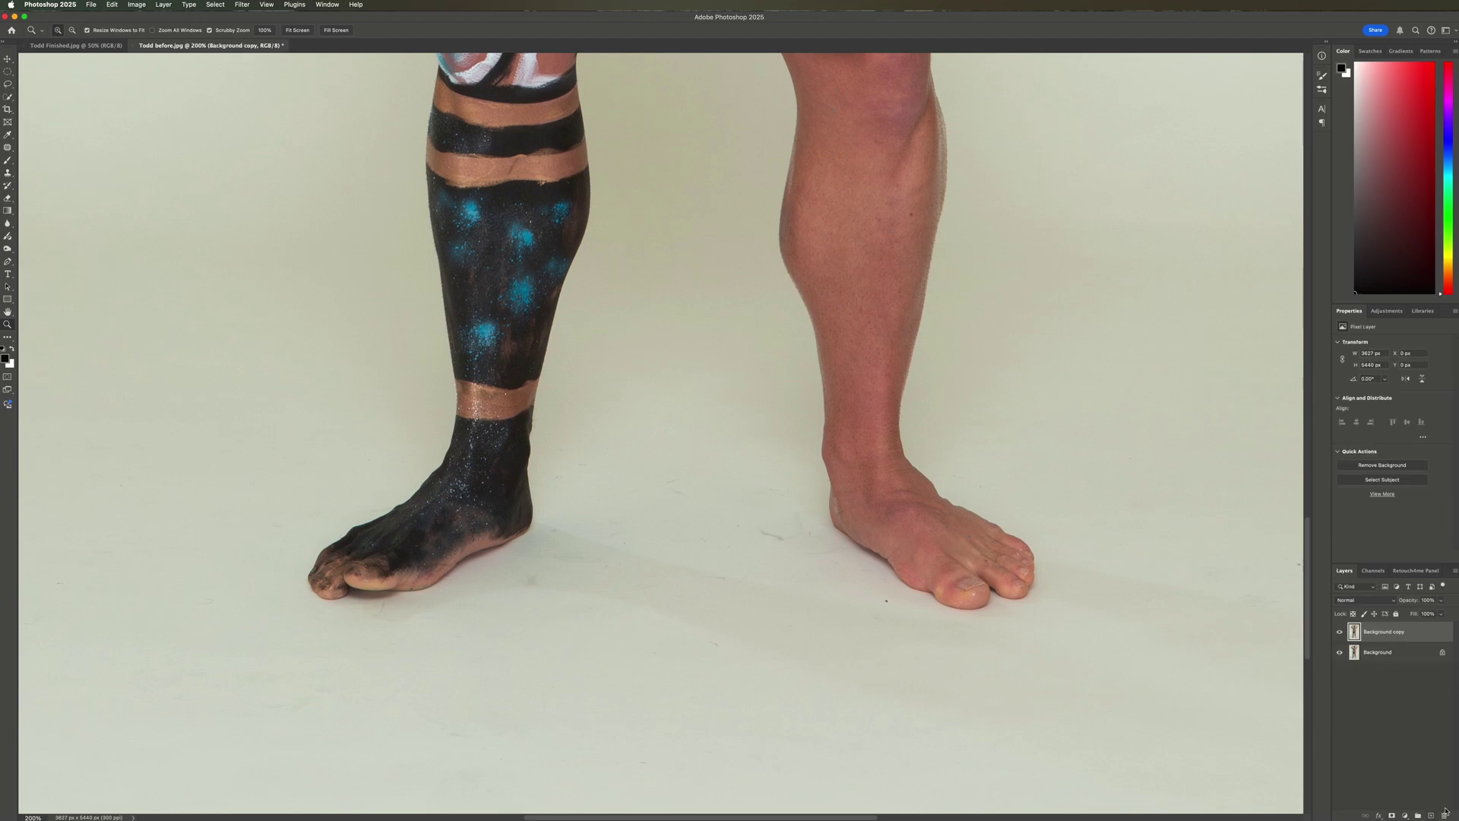
pyautogui.click(241, 5)
pyautogui.moveTo(334, 211)
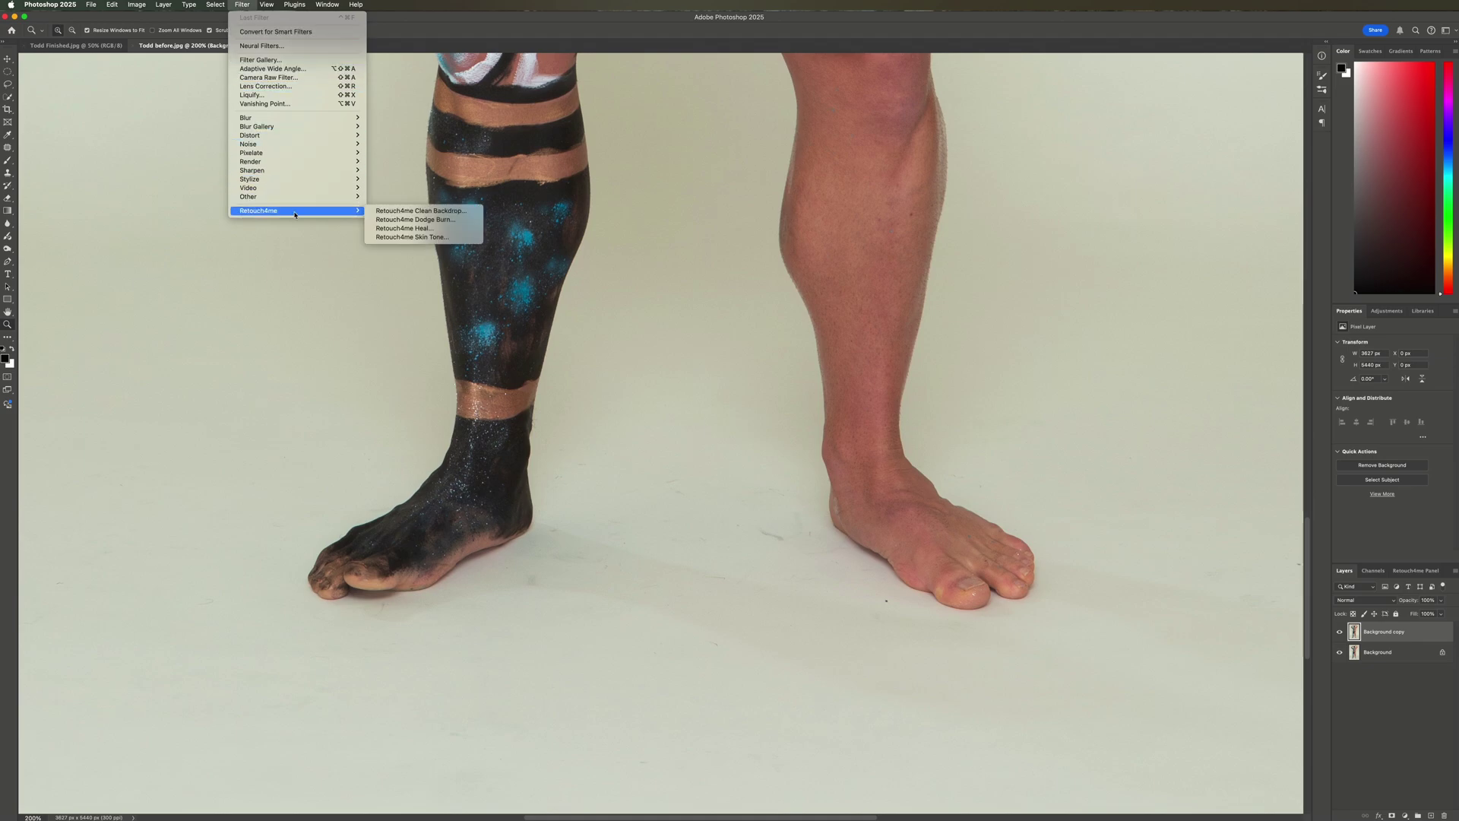
pyautogui.click(426, 237)
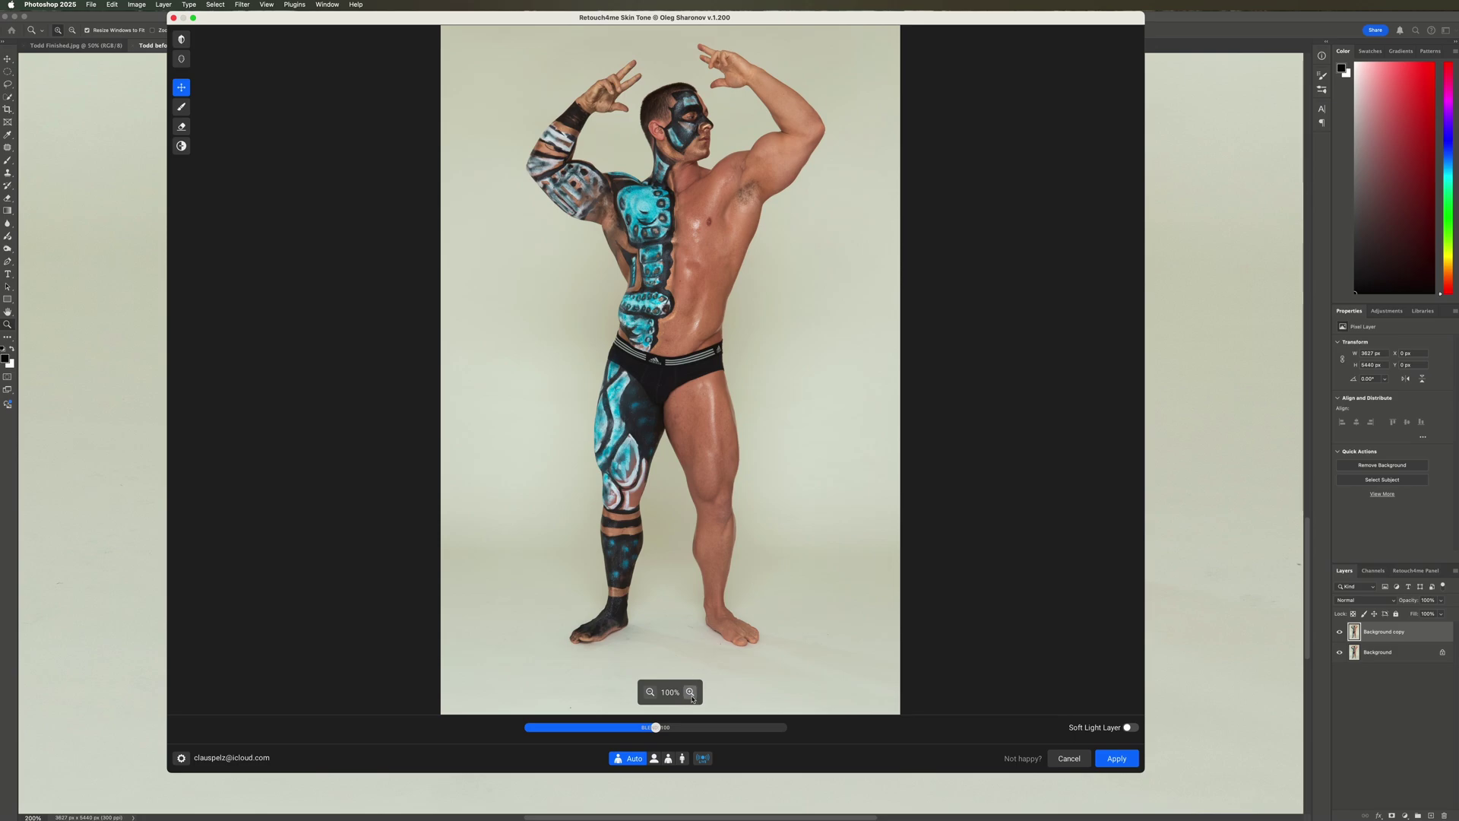
# Raise the Skin Tone blend strength slightly while viewing the legs, enable Soft Light Layer output and apply the filter
pyautogui.click(690, 692)
pyautogui.scroll(-3, 752, 669)
pyautogui.hscroll(4, 752, 668)
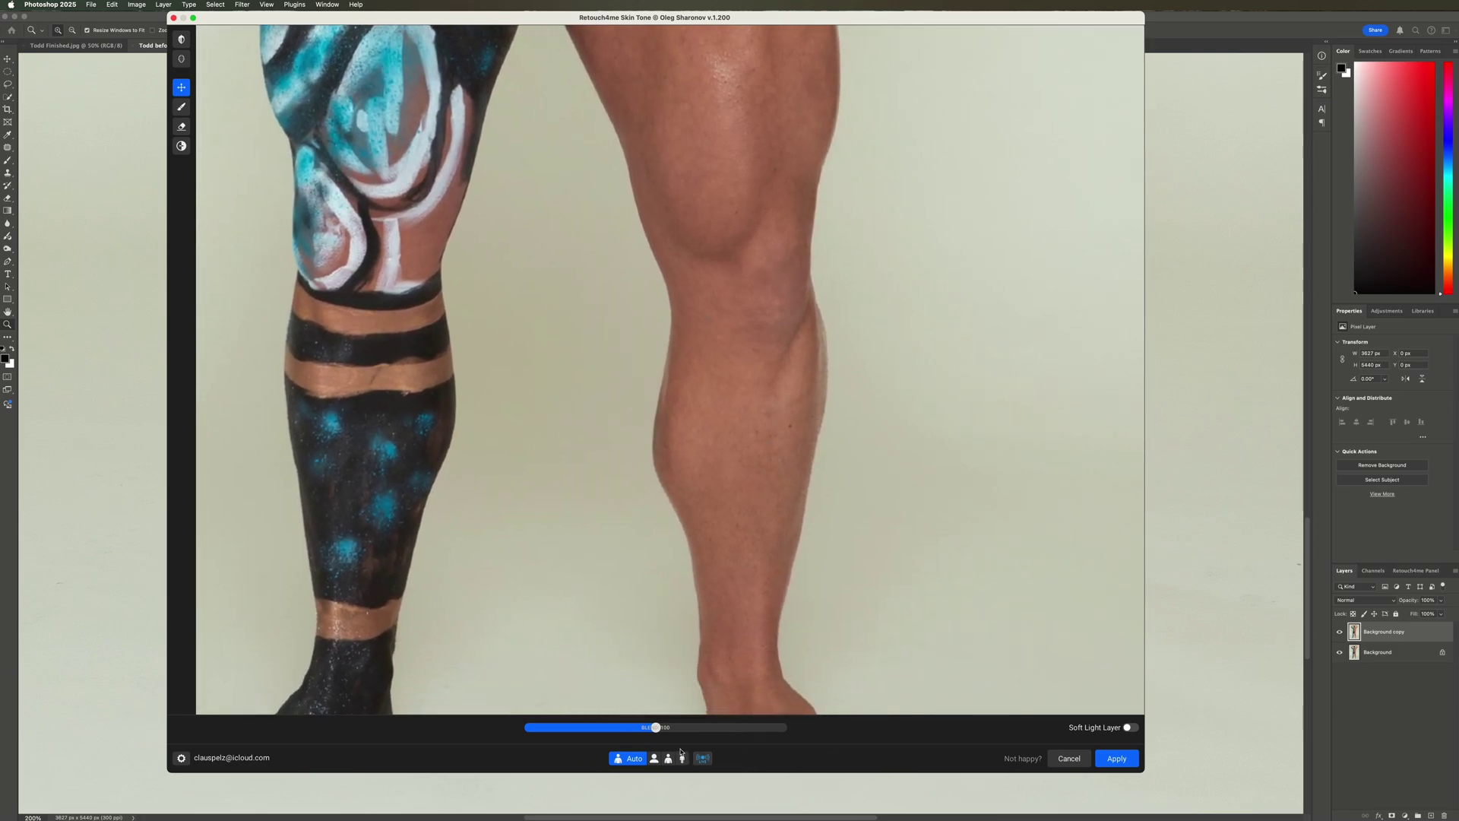
pyautogui.moveTo(656, 727); pyautogui.dragTo(673, 732)
pyautogui.click(1131, 729)
pyautogui.click(1127, 759)
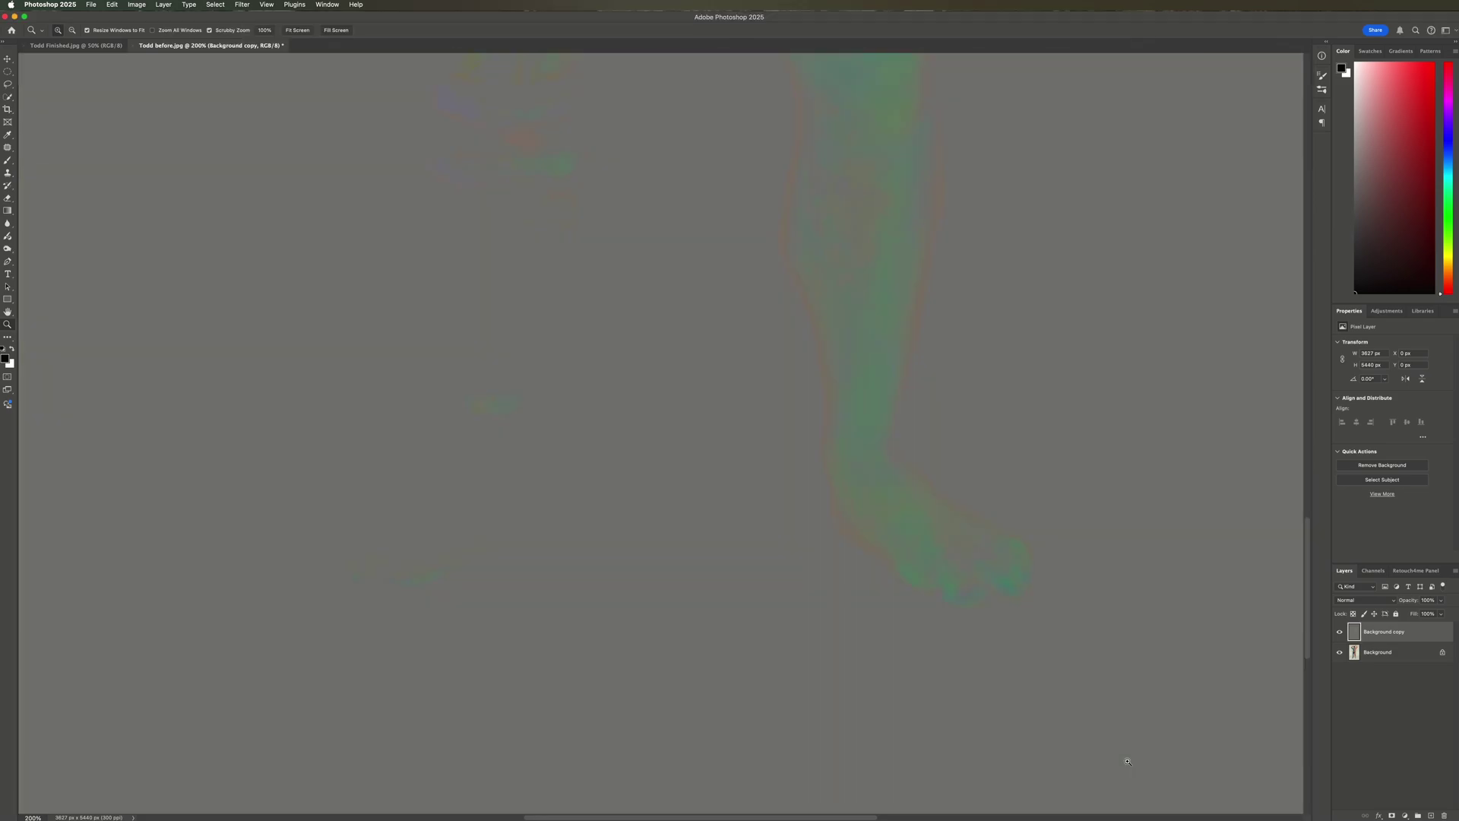
# Set the Background copy layer's blend mode to Soft Light and toggle its visibility to compare the skin tone
pyautogui.keyDown('alt'); pyautogui.click(1127, 761); pyautogui.keyUp('alt')
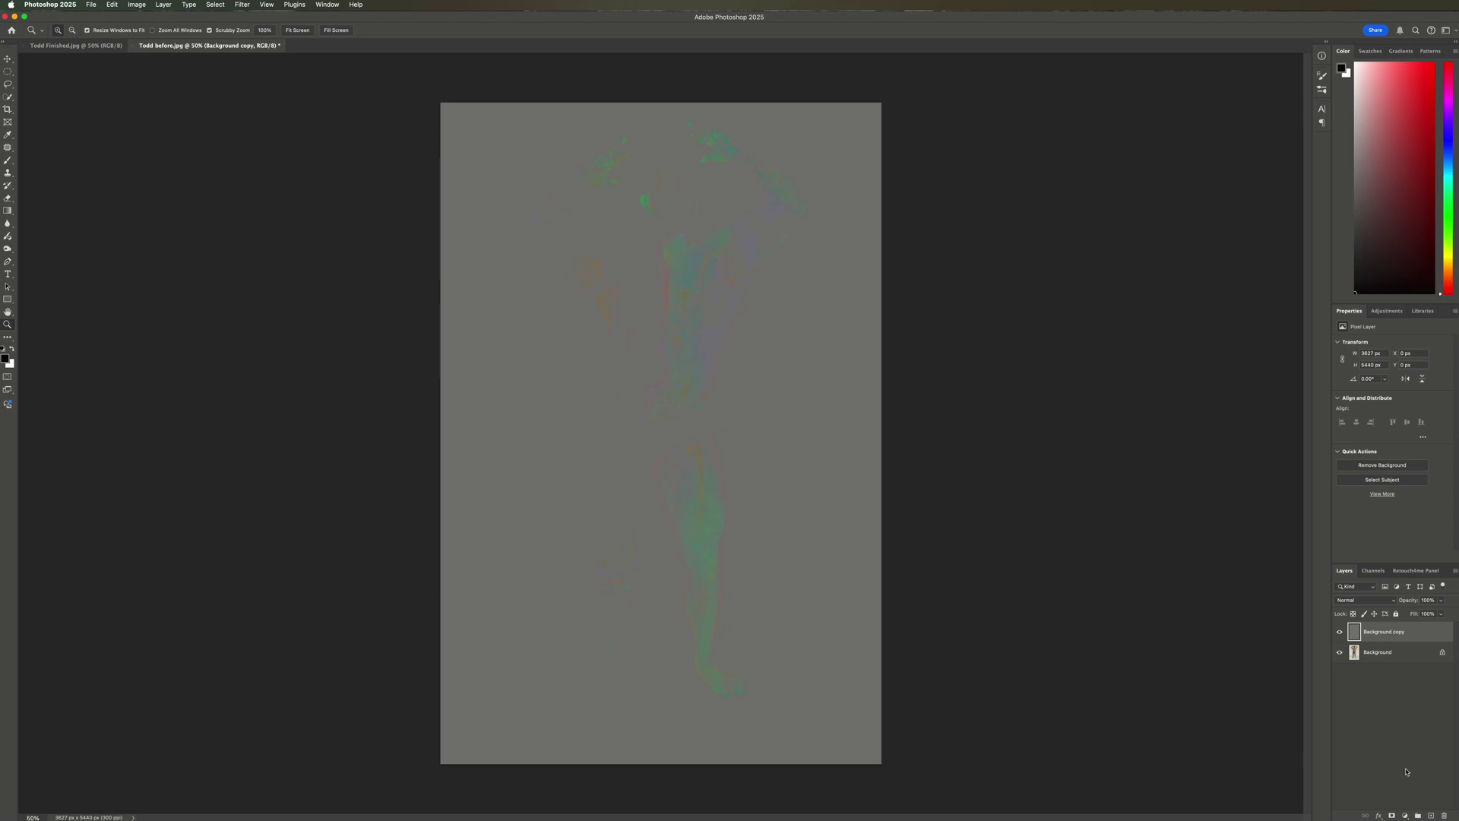
pyautogui.click(1367, 600)
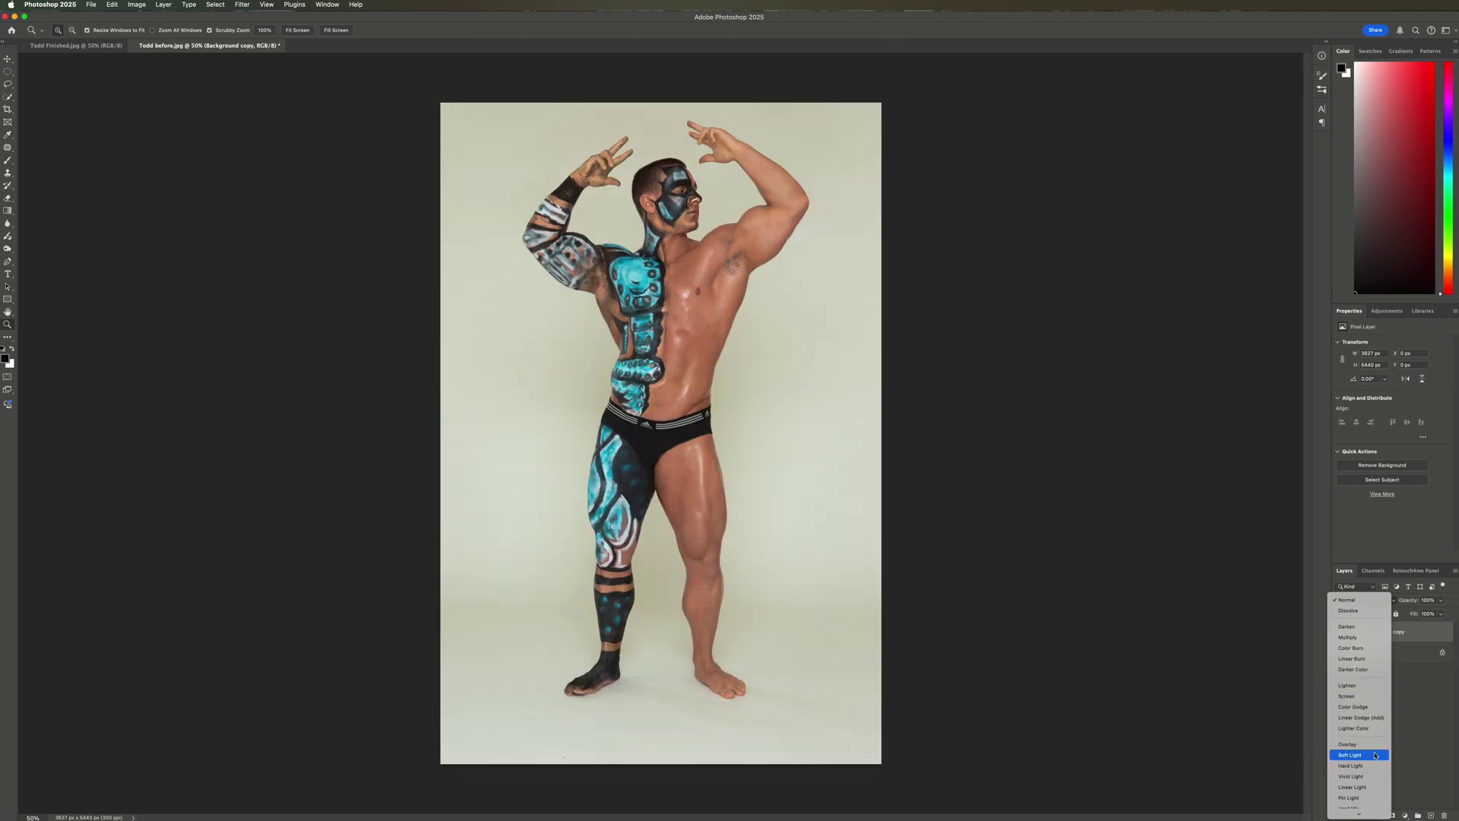
pyautogui.click(1375, 754)
pyautogui.click(1340, 633)
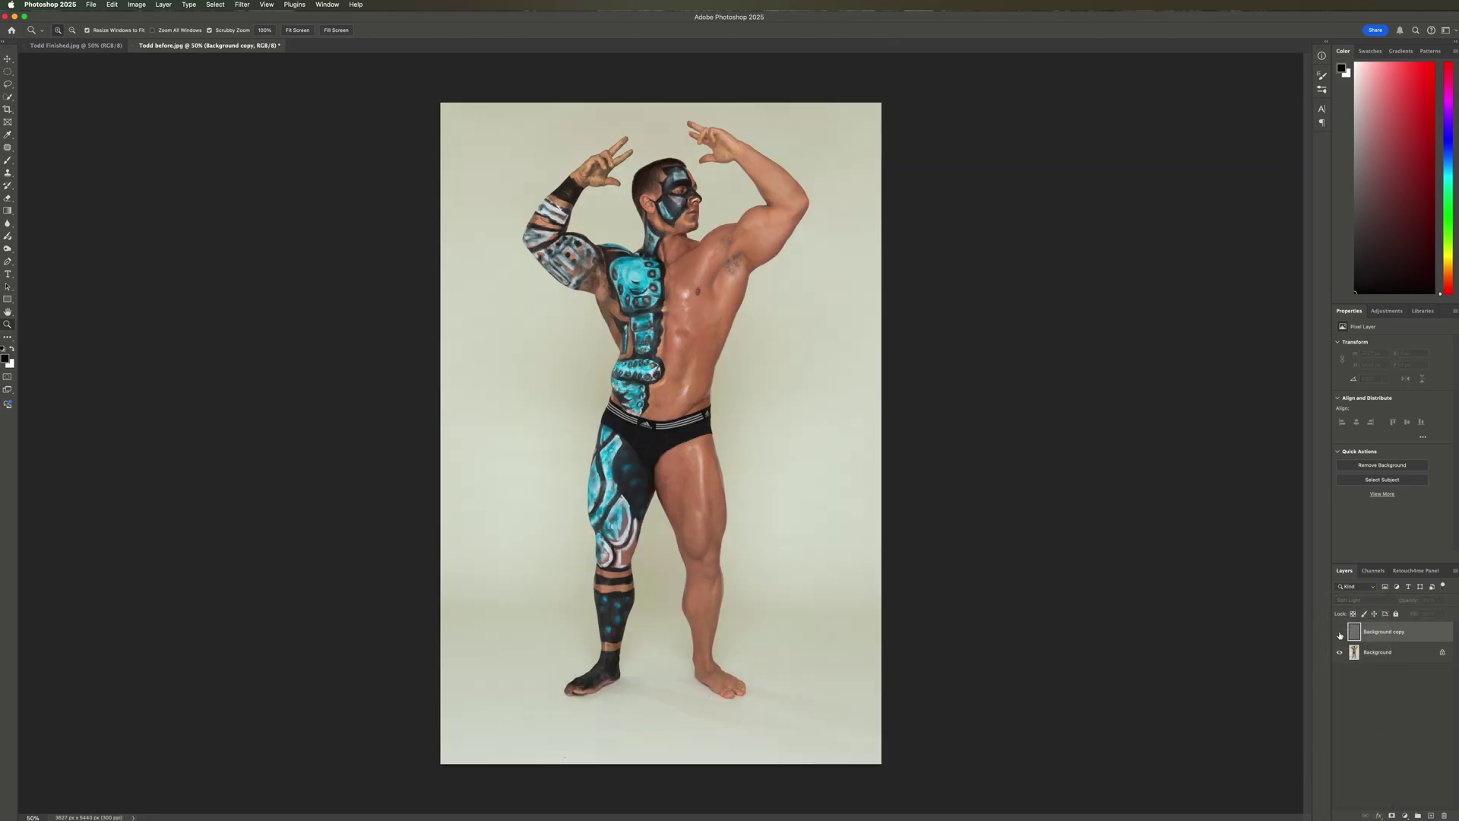
pyautogui.click(1339, 633)
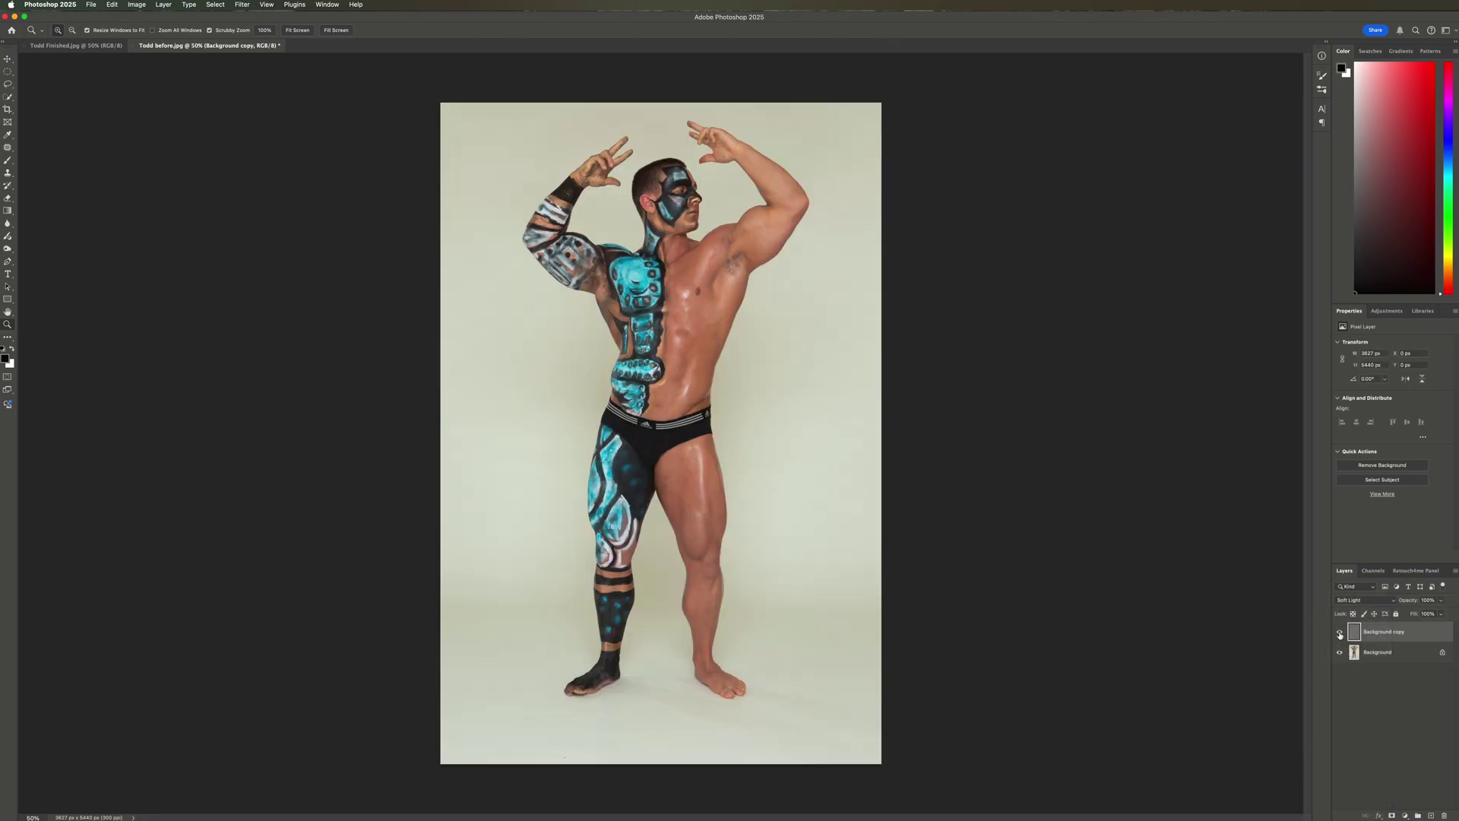
pyautogui.click(1340, 633)
pyautogui.click(1340, 633)
# Duplicate the Background layer beneath the skin tone layer and open the Retouch4me Dodge Burn filter on the duplicate
pyautogui.moveTo(1415, 655); pyautogui.dragTo(1430, 815)
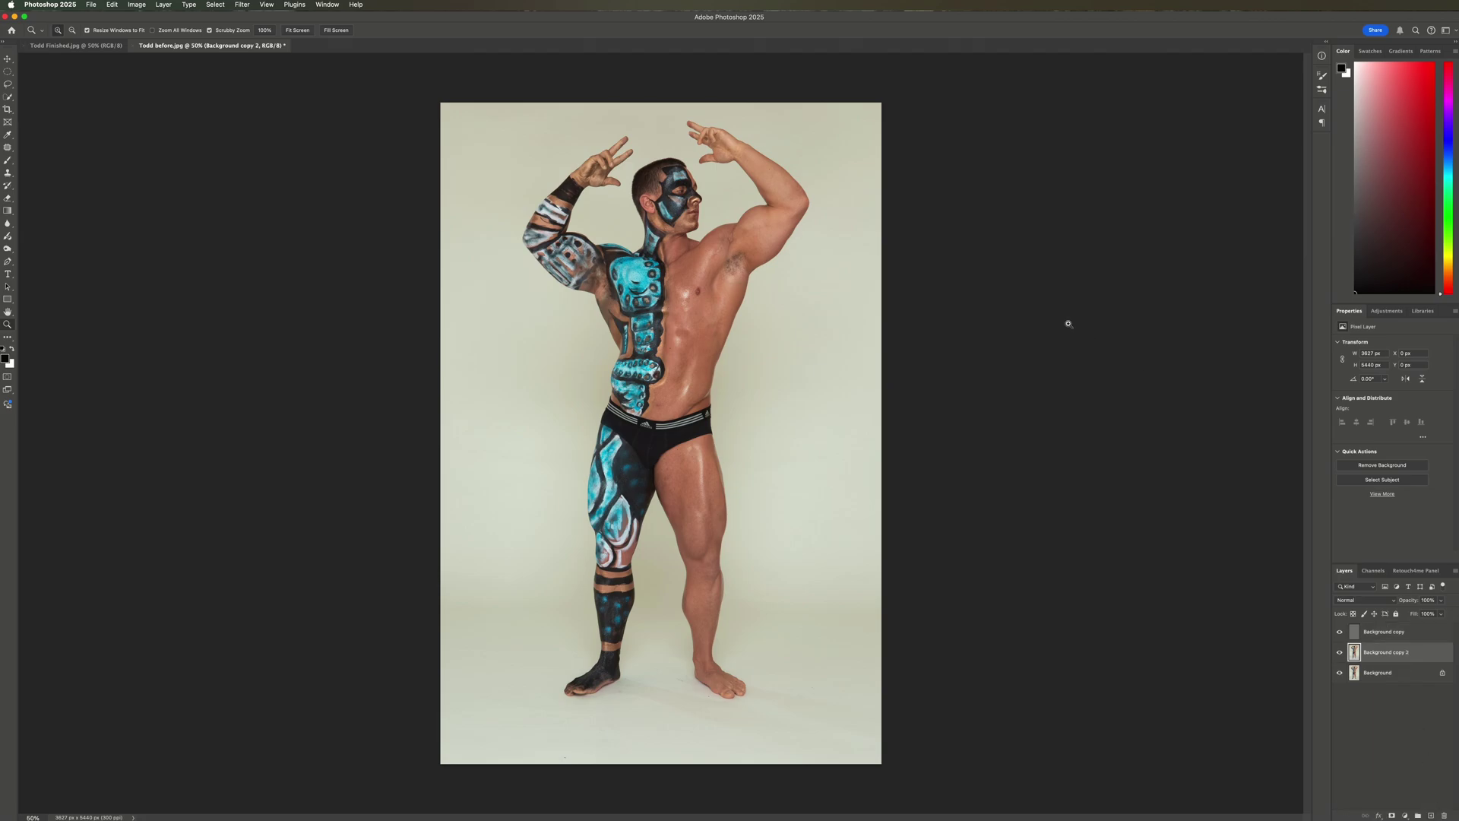
pyautogui.click(242, 5)
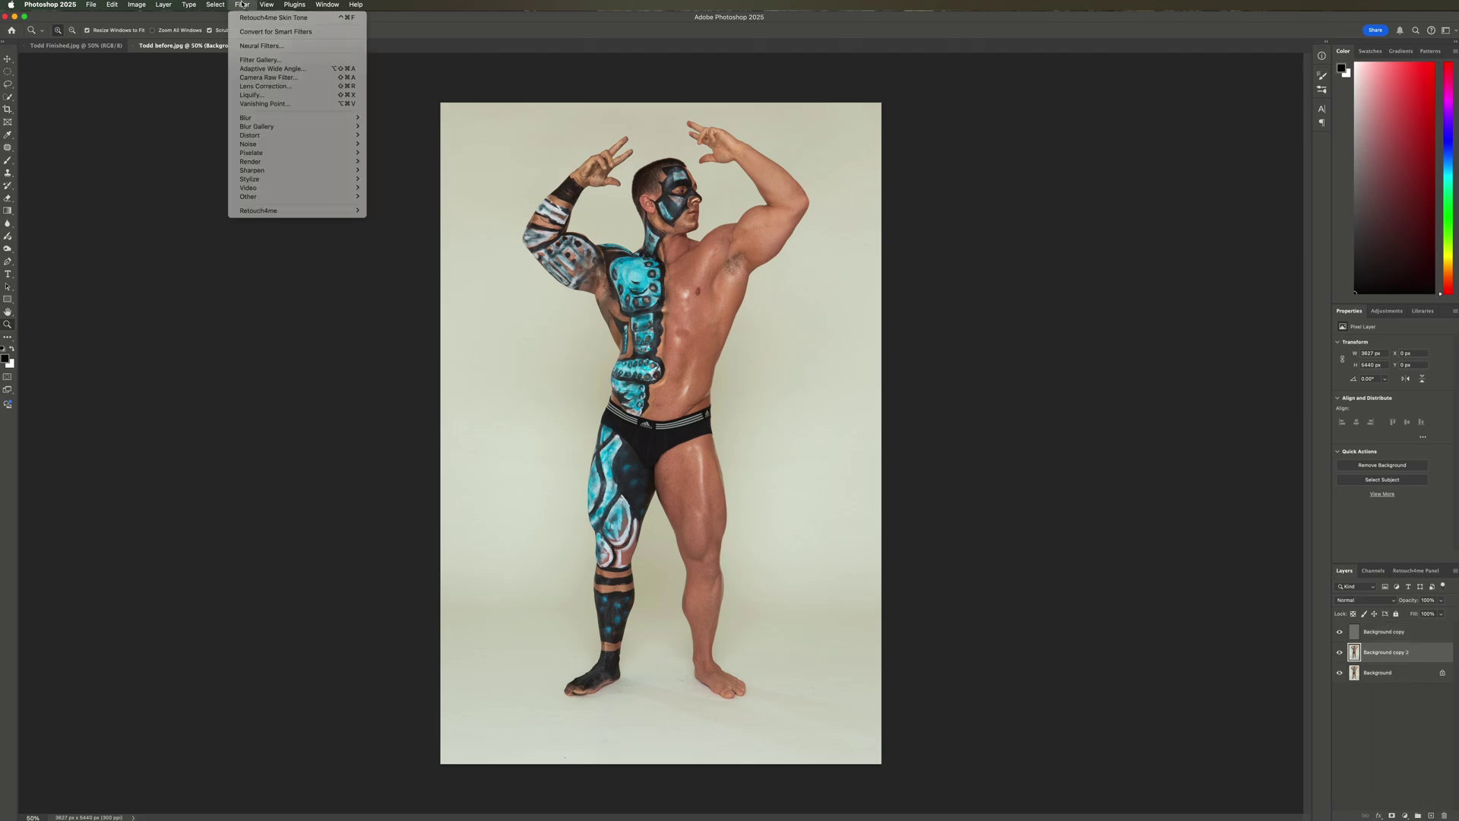
pyautogui.moveTo(296, 211)
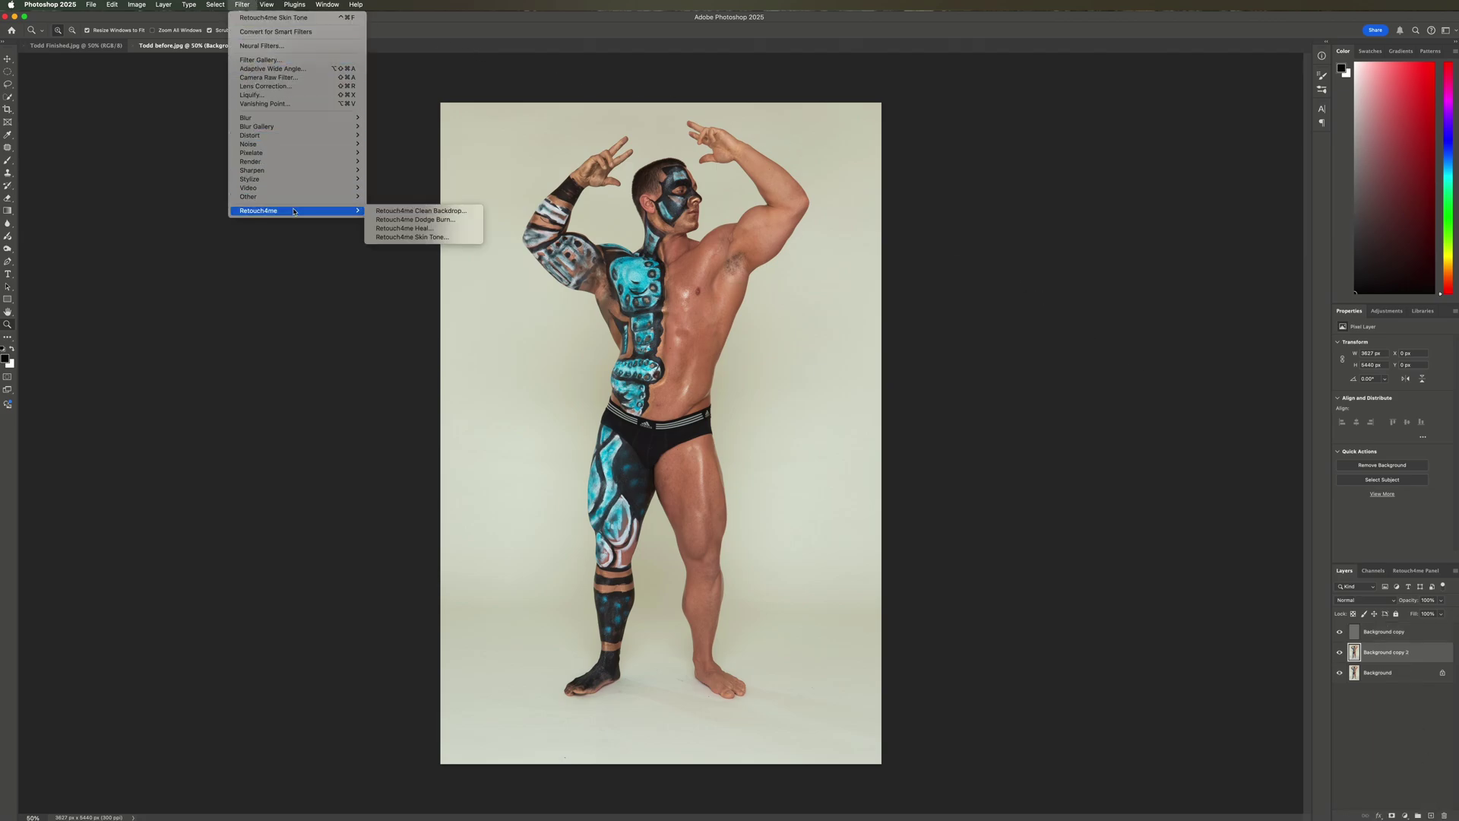
pyautogui.click(421, 220)
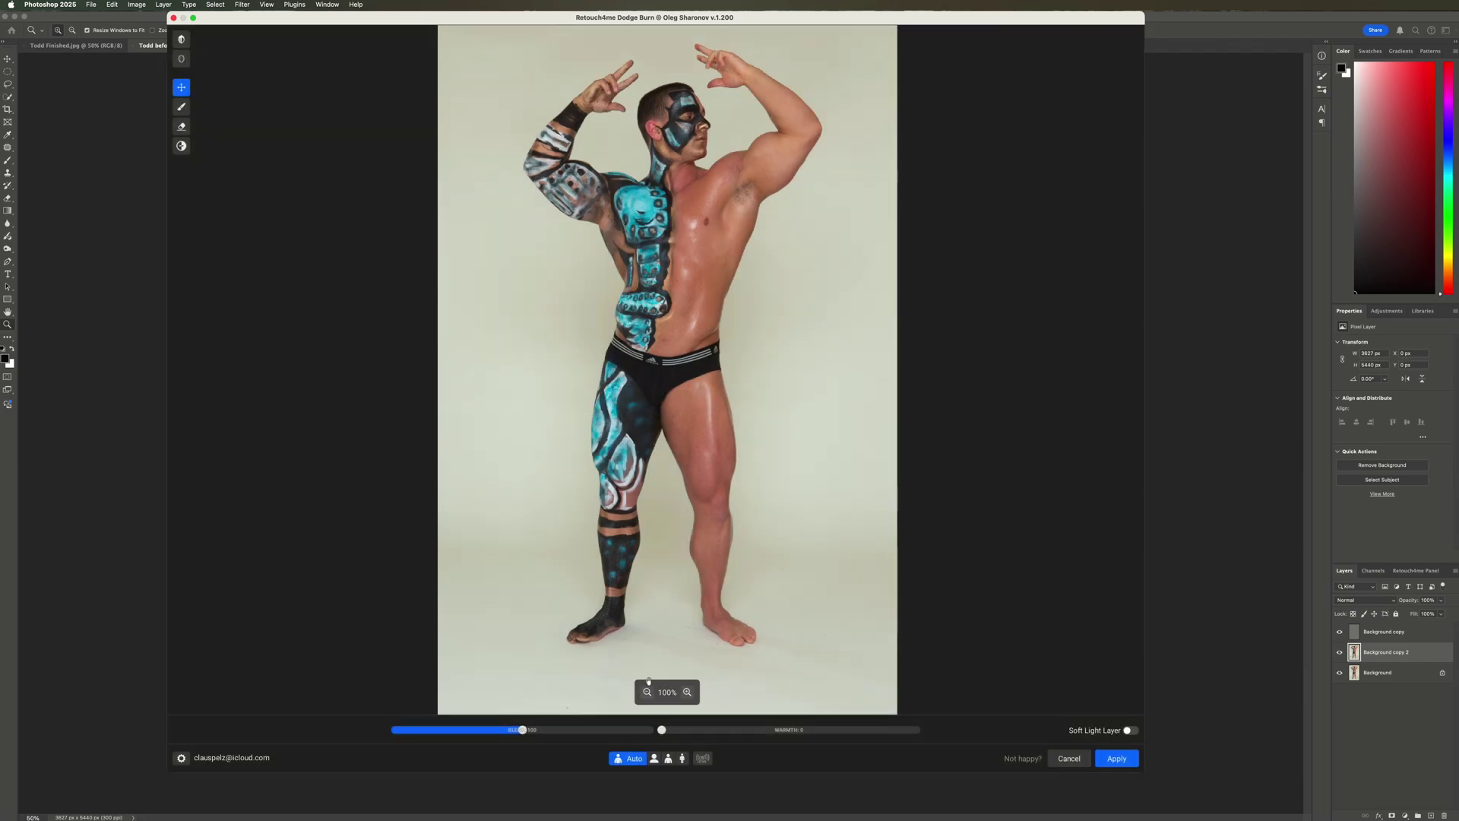
# Compare the Dodge Burn result on the legs with the original, enable Soft Light Layer output and apply the filter
pyautogui.click(687, 691)
pyautogui.moveTo(893, 423); pyautogui.dragTo(748, 317)
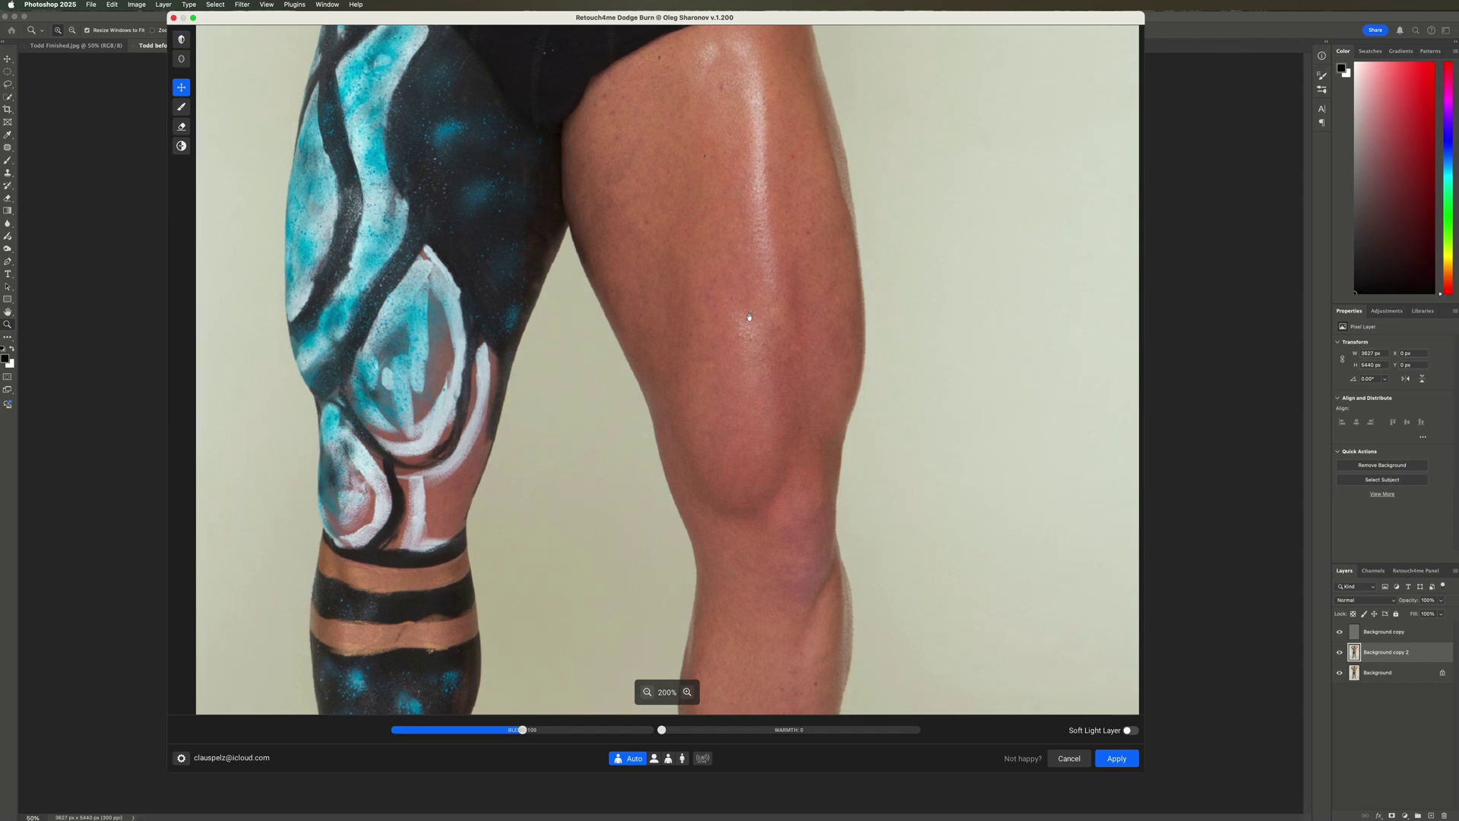
pyautogui.click(181, 39)
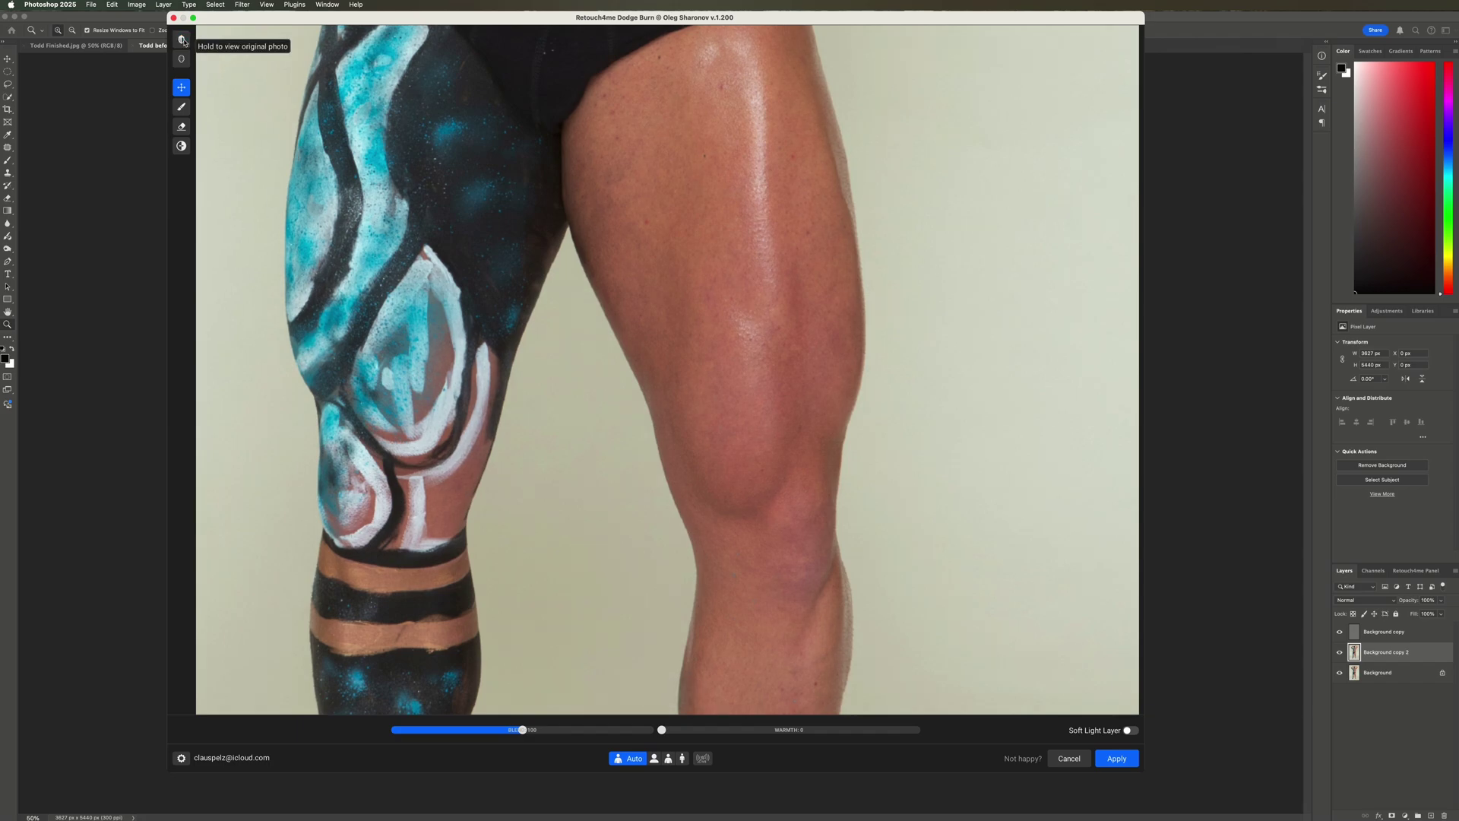
pyautogui.click(1130, 731)
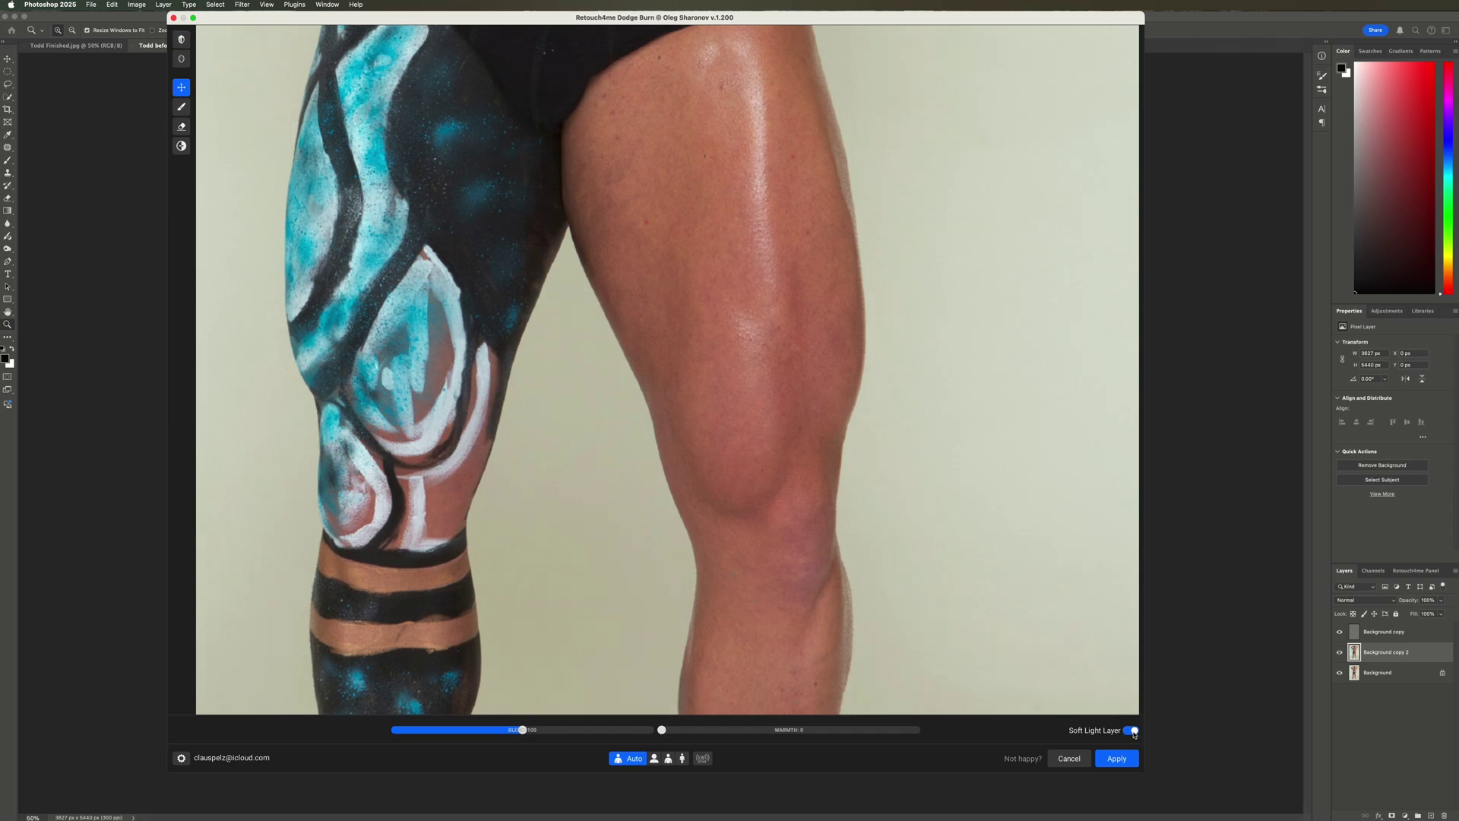
pyautogui.click(1131, 755)
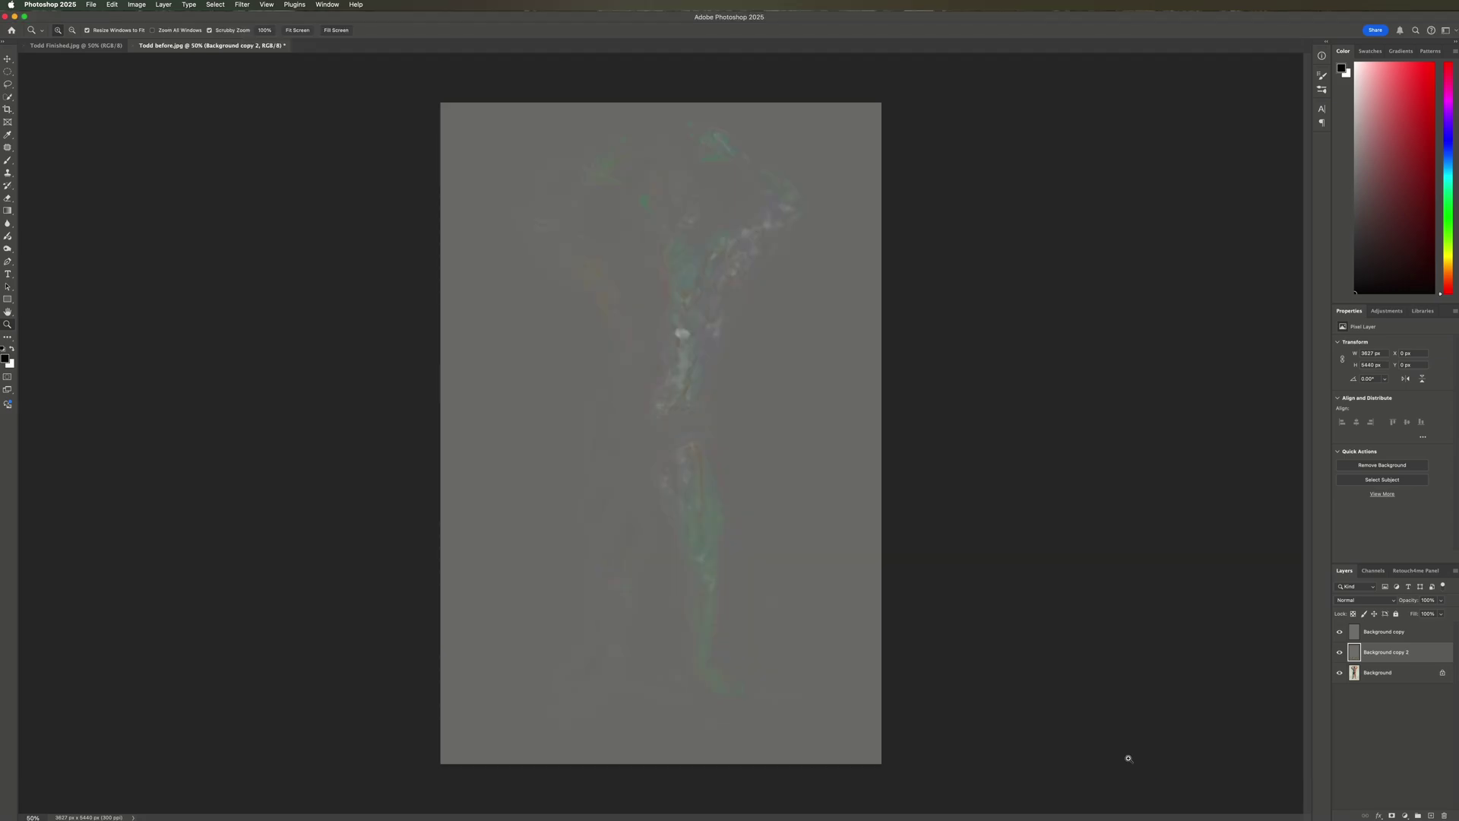
# Set the dodge and burn layer's blend mode to Soft Light and toggle its visibility to compare the effect
pyautogui.click(1390, 601)
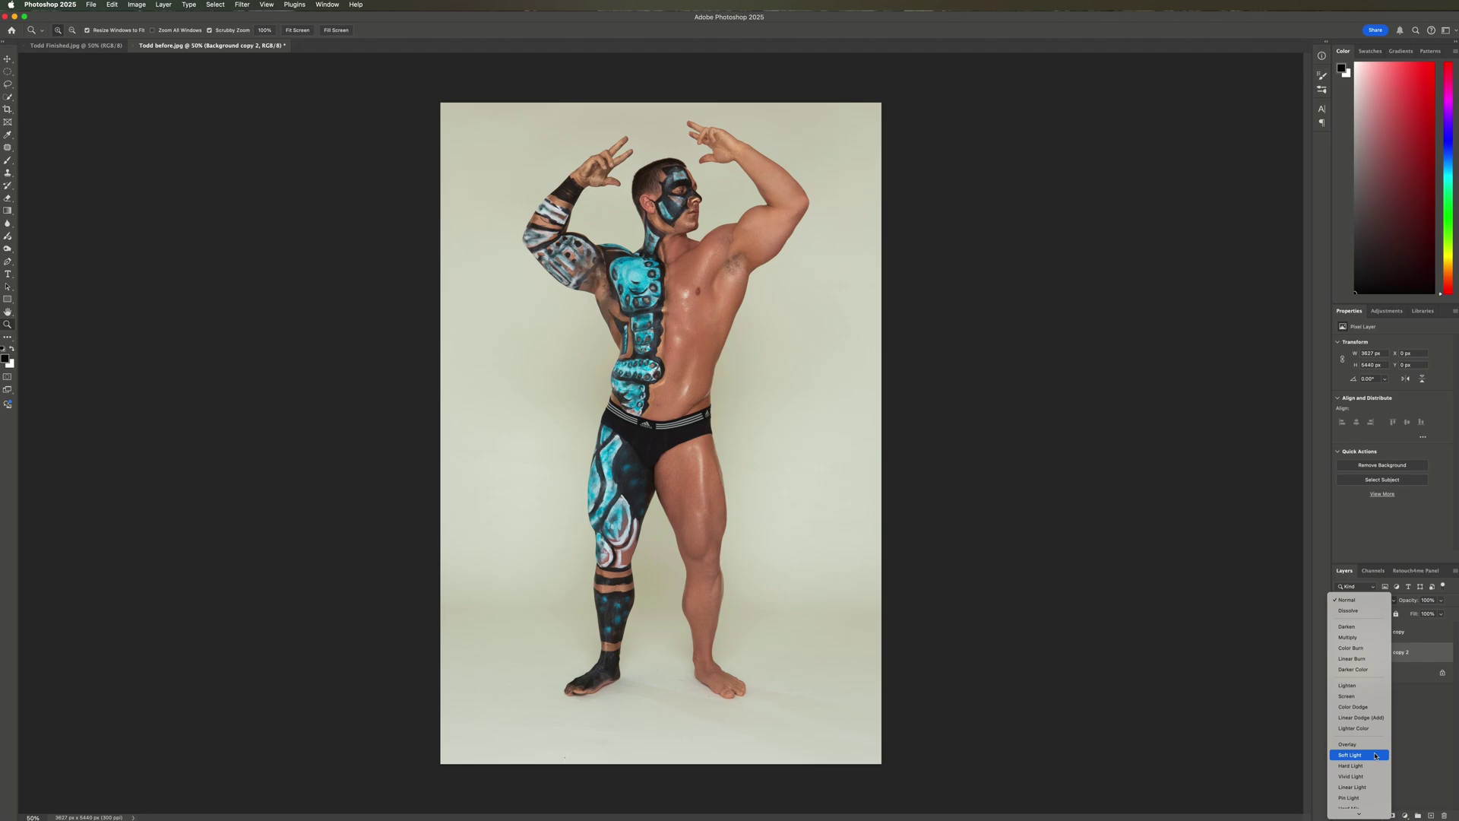
pyautogui.click(1349, 754)
pyautogui.click(1339, 653)
pyautogui.click(1339, 653)
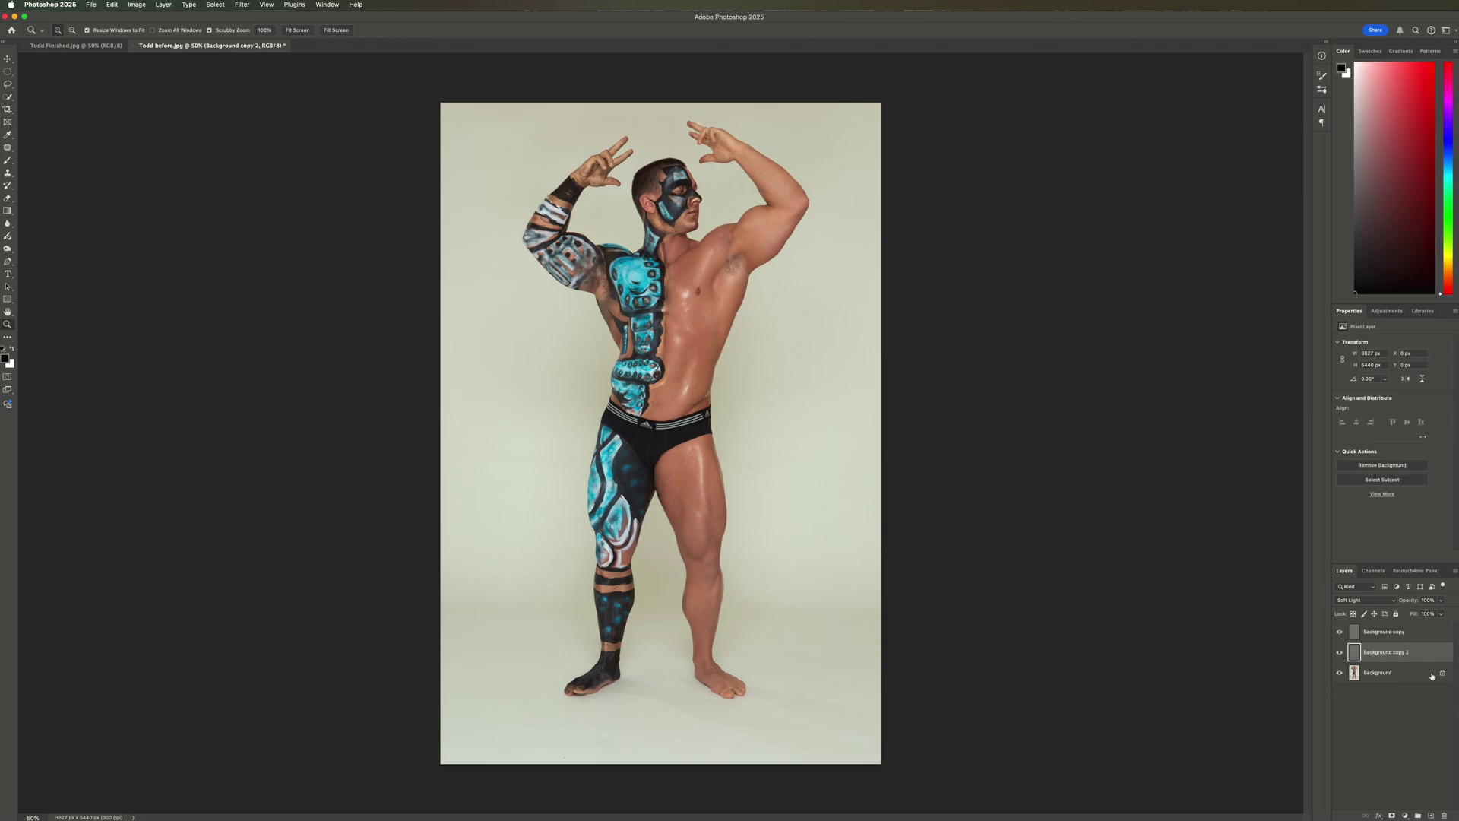
# Duplicate the Background layer beneath the dodge and burn layer and open the Retouch4me Heal filter on the duplicate
pyautogui.moveTo(1421, 676); pyautogui.dragTo(1431, 815)
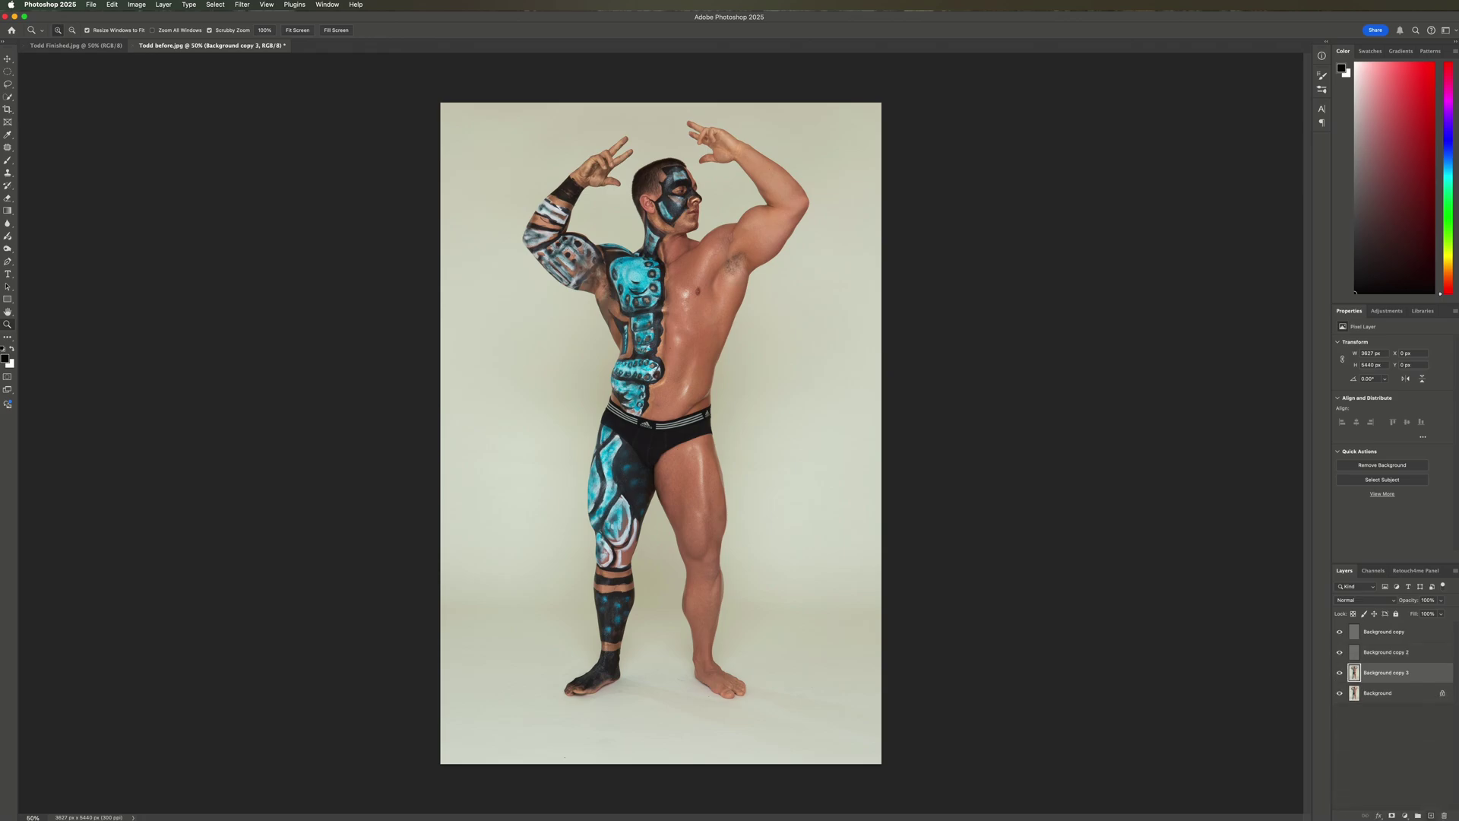
pyautogui.click(242, 4)
pyautogui.moveTo(286, 220)
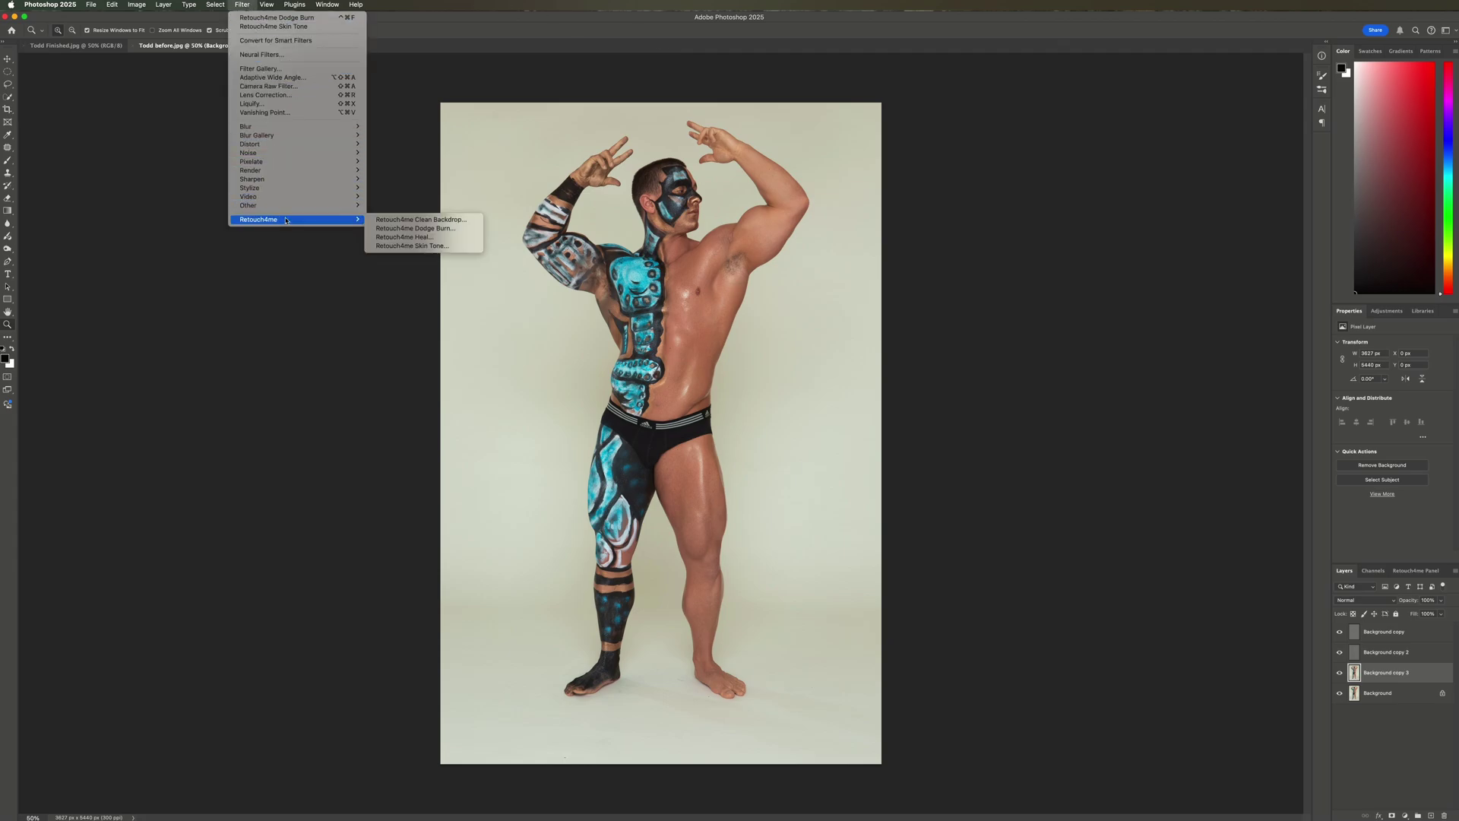
pyautogui.click(395, 238)
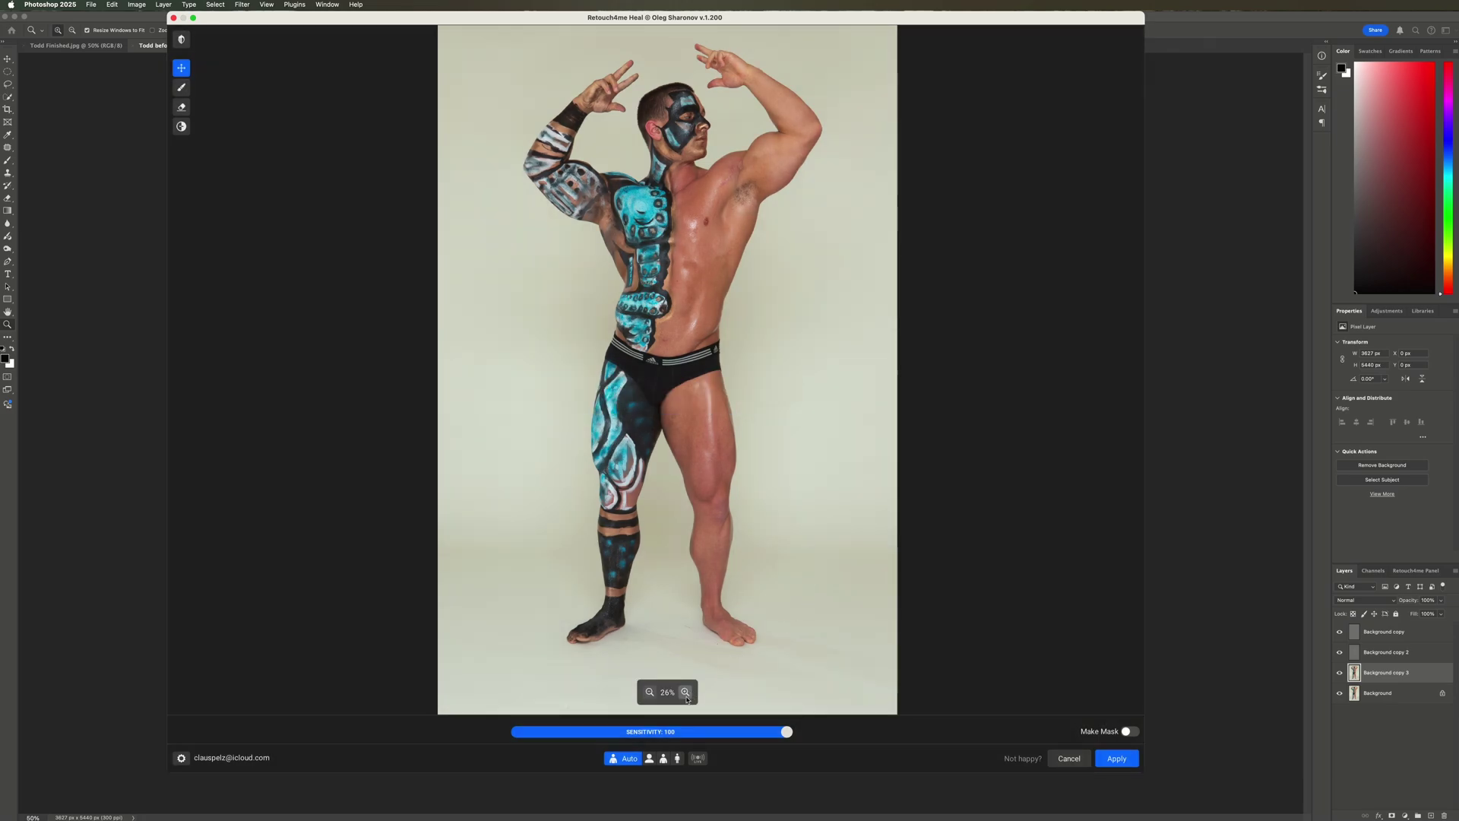
# Check the Heal preview on the legs, enable Make Mask and apply the filter with sensitivity at 100
pyautogui.click(686, 692)
pyautogui.click(685, 691)
pyautogui.click(685, 691)
pyautogui.click(1130, 731)
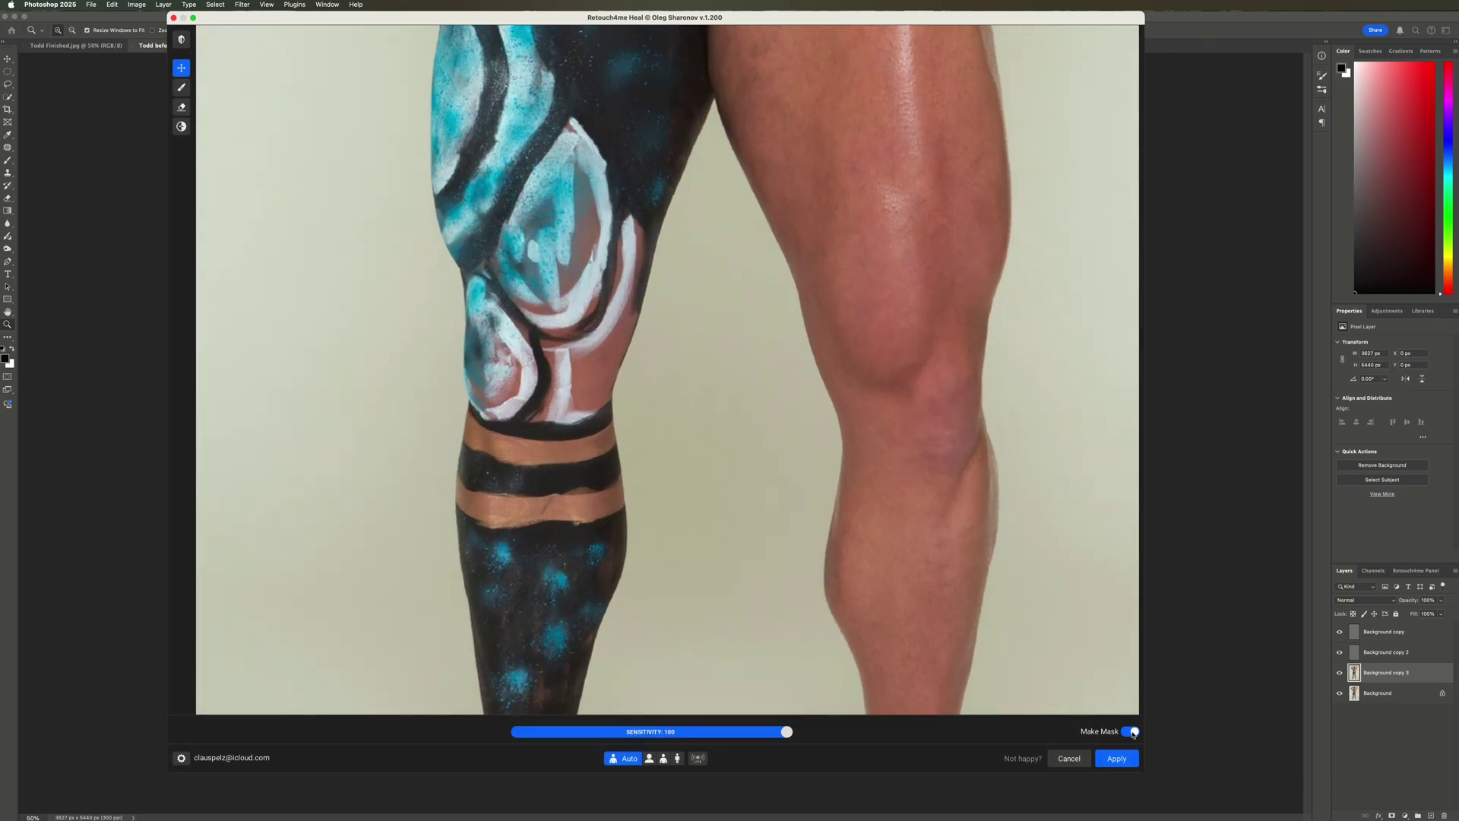
pyautogui.click(1116, 759)
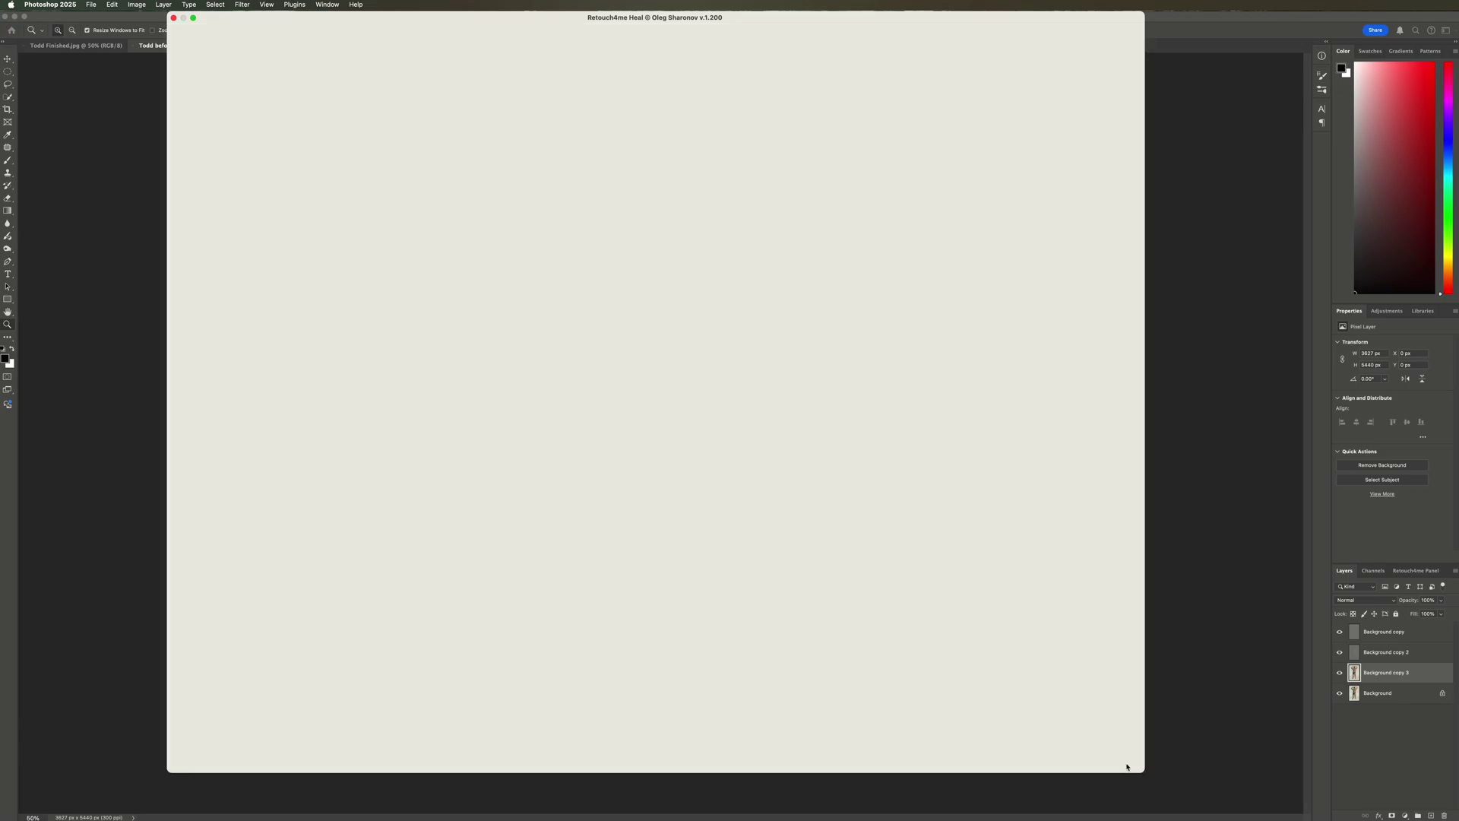
# Isolate the Background copy 3 layer to examine its healed spots up close and restore the visibility of the other layers
pyautogui.click(1339, 696)
pyautogui.click(1340, 652)
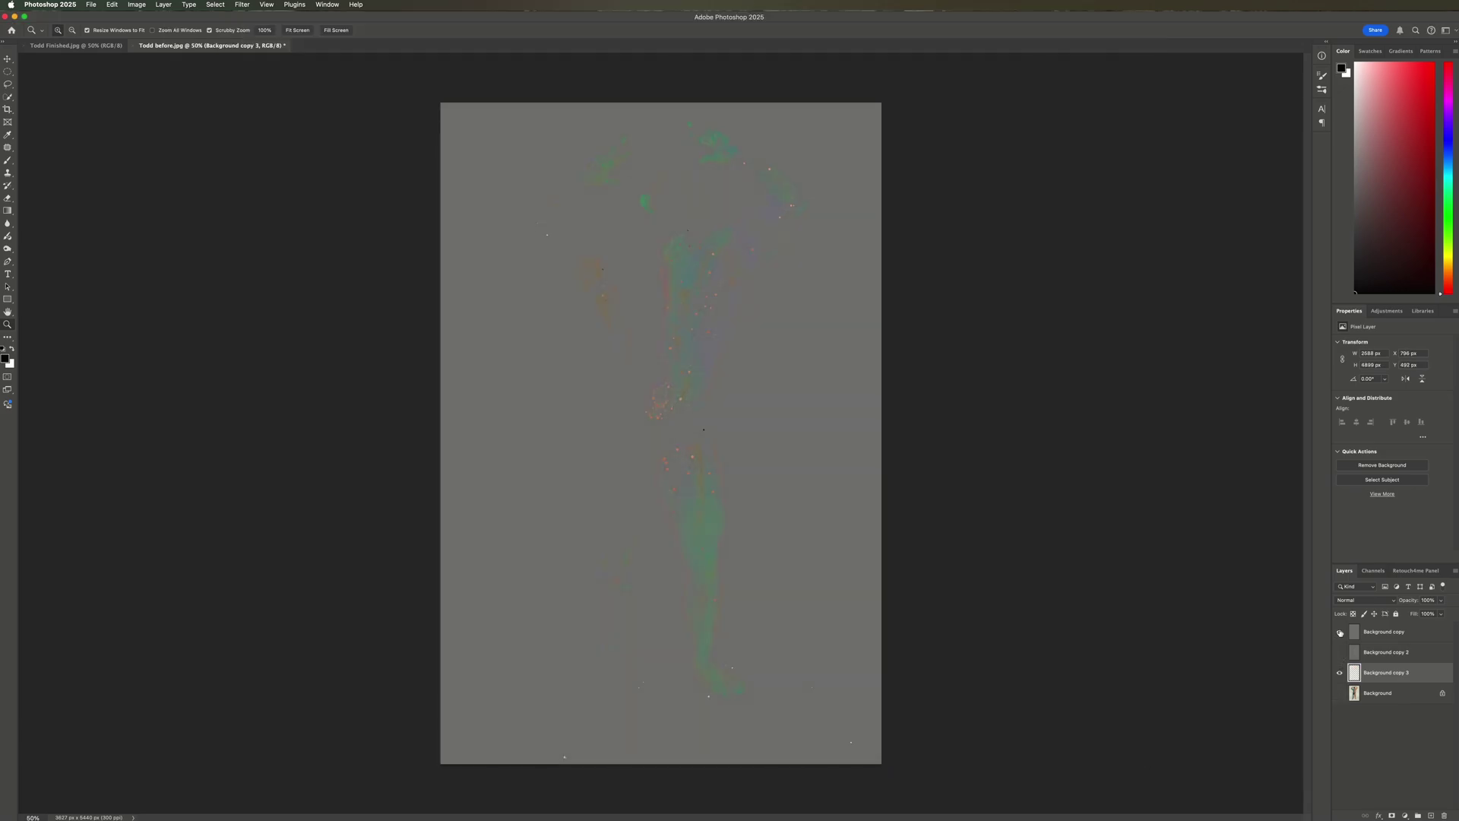
pyautogui.click(1339, 632)
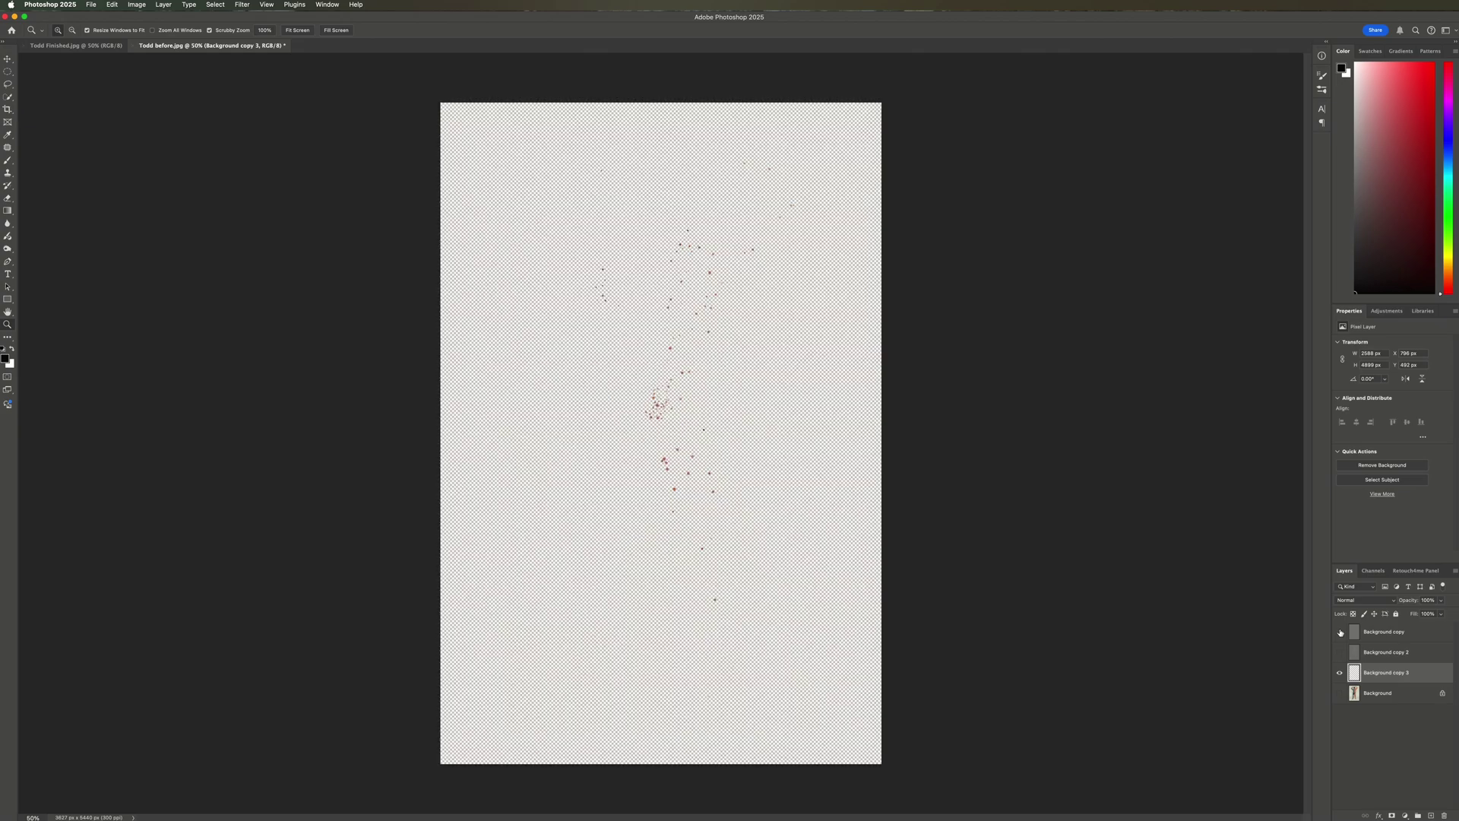
pyautogui.click(627, 520)
pyautogui.click(627, 521)
pyautogui.click(627, 522)
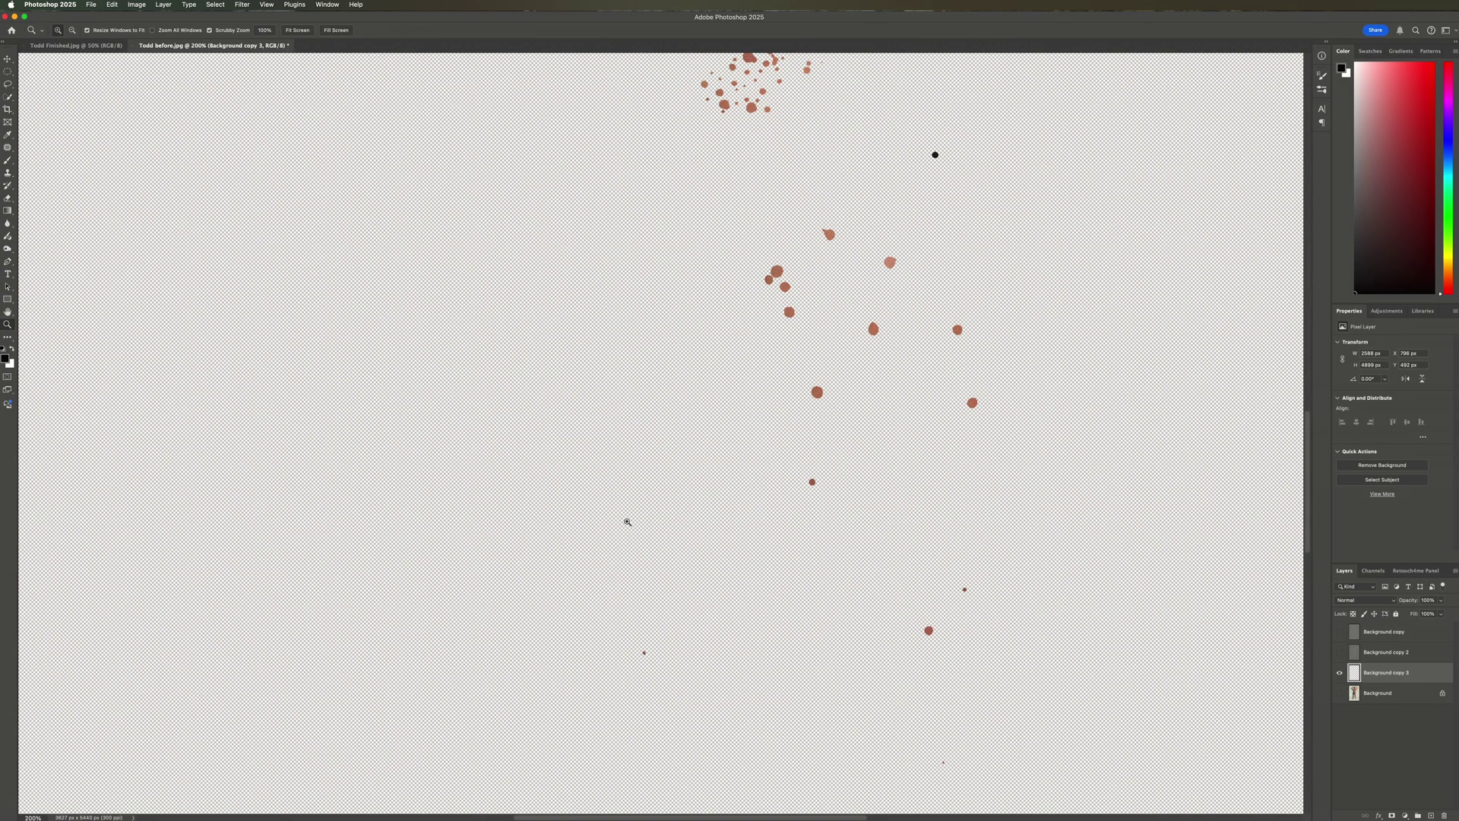
pyautogui.keyDown('alt'); pyautogui.click(627, 521); pyautogui.keyUp('alt')
pyautogui.keyDown('alt'); pyautogui.click(627, 521); pyautogui.keyUp('alt')
pyautogui.keyDown('alt'); pyautogui.click(627, 521); pyautogui.keyUp('alt')
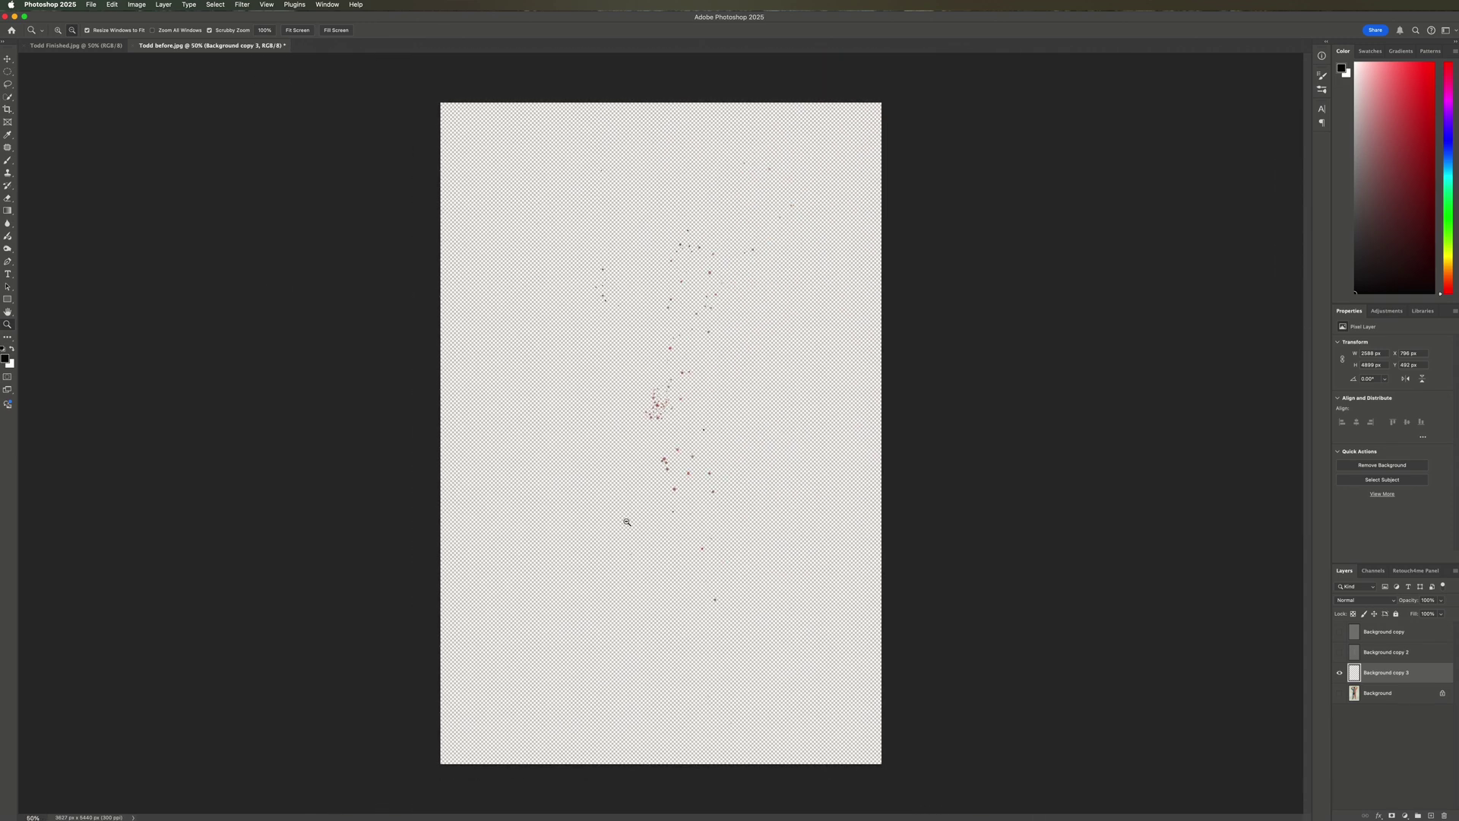
pyautogui.click(1339, 693)
pyautogui.click(1339, 652)
pyautogui.click(1339, 633)
# Duplicate the Background layer beneath the heal layer and open the Retouch4me Clean Backdrop filter on the duplicate
pyautogui.moveTo(1364, 693); pyautogui.dragTo(1430, 815)
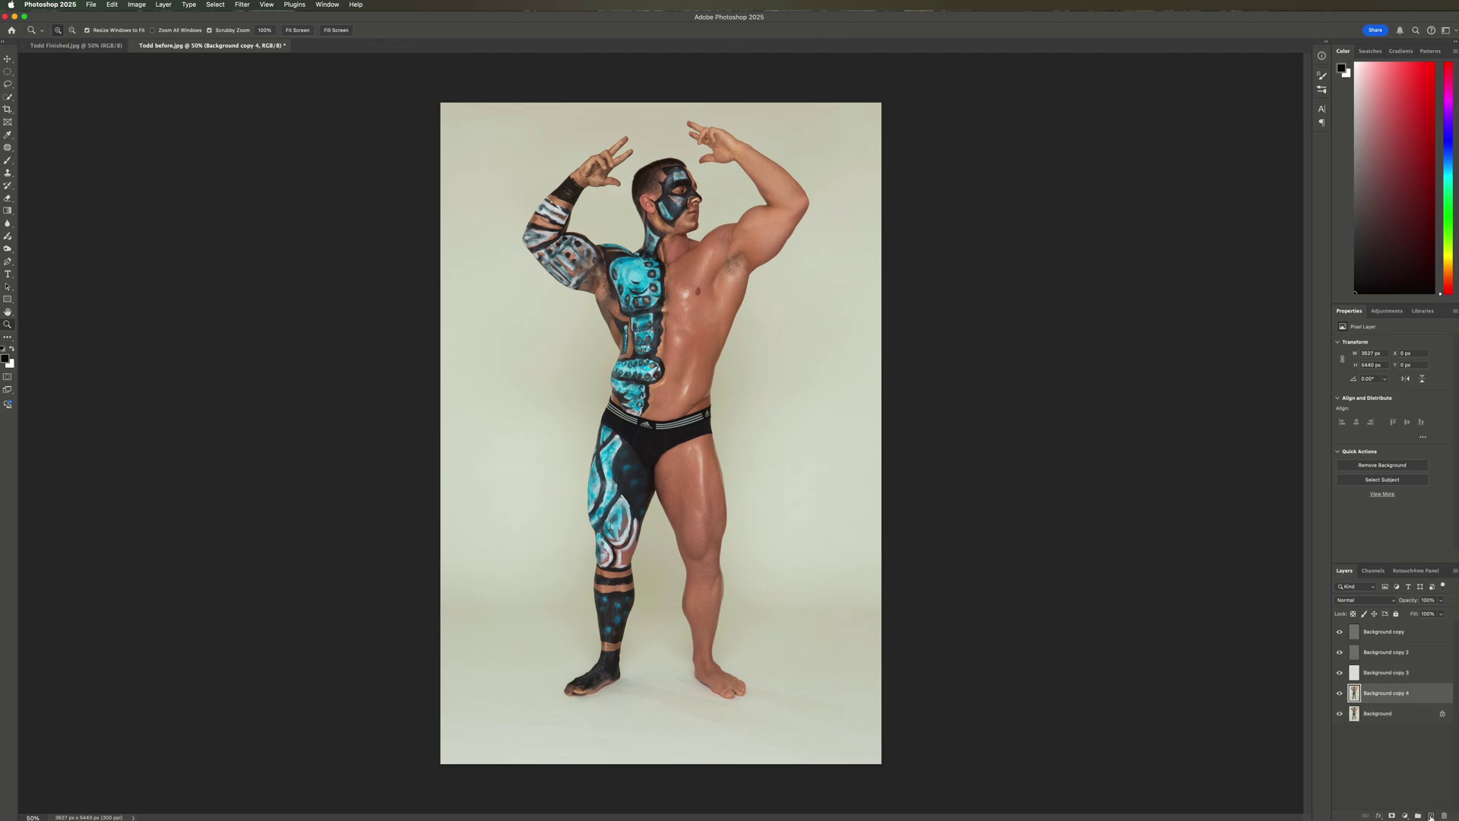
pyautogui.click(241, 5)
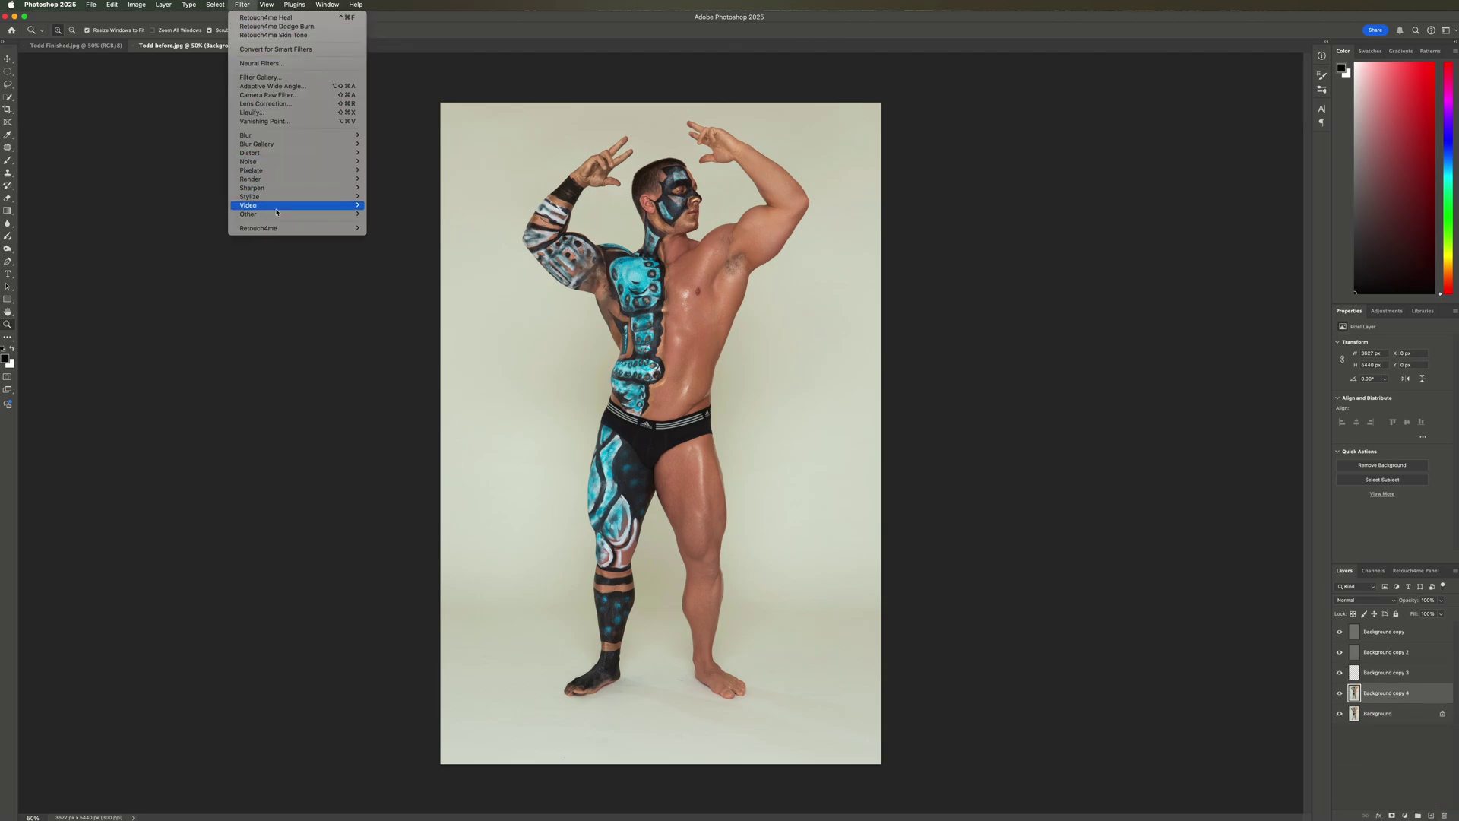
pyautogui.moveTo(346, 228)
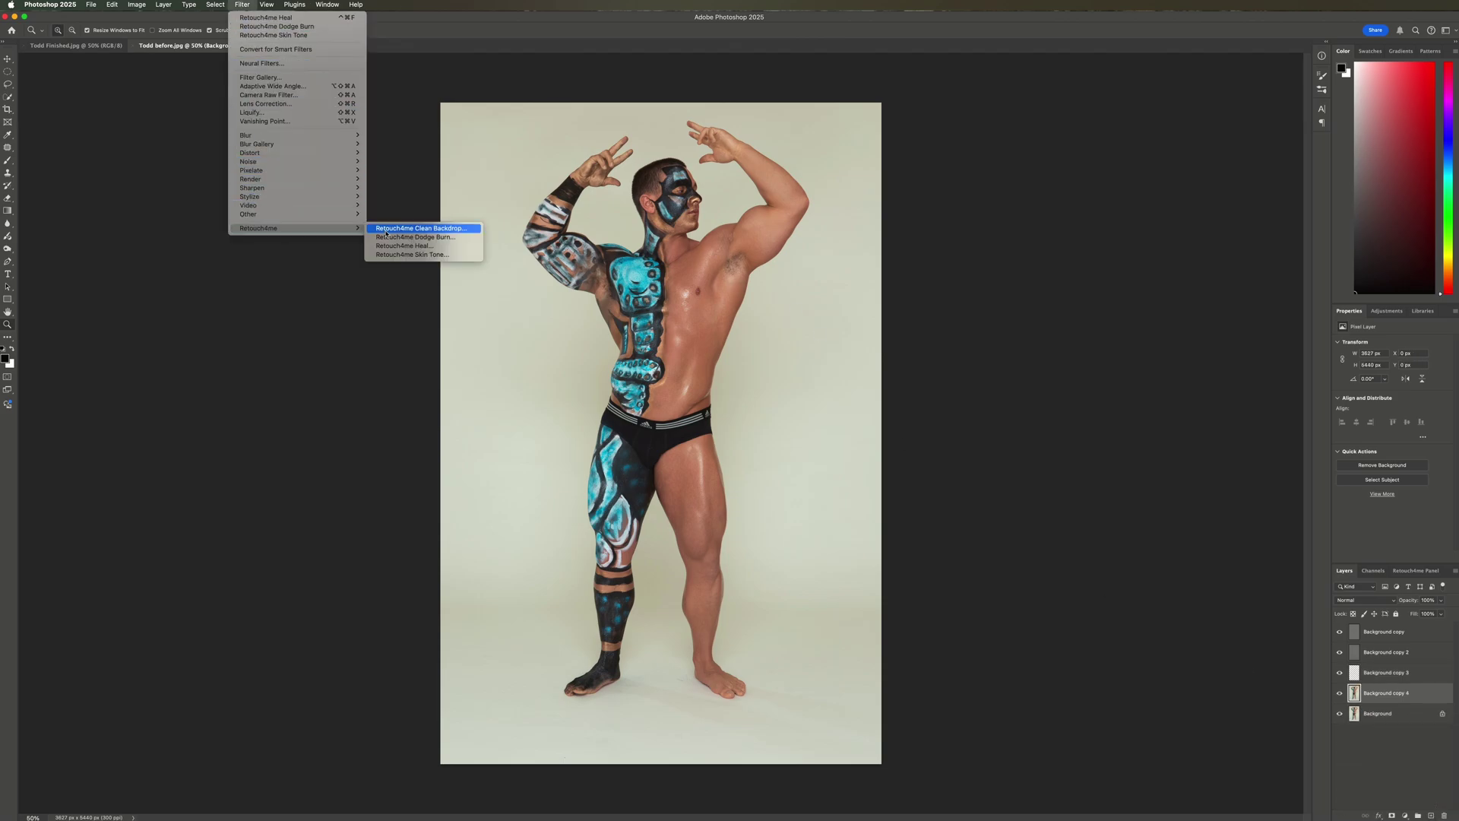
pyautogui.click(443, 235)
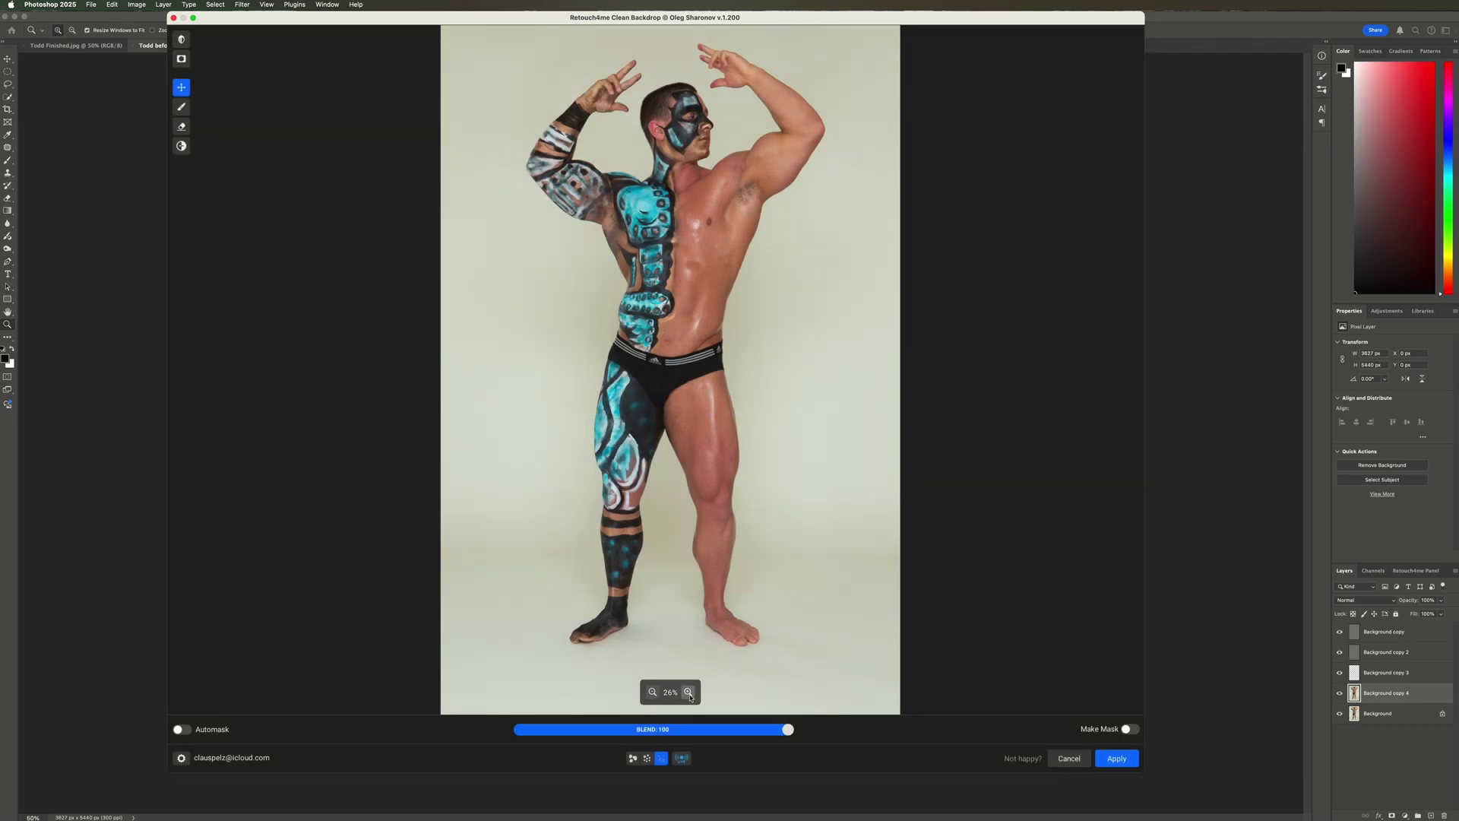
# Enable Make Mask for Clean Backdrop, apply the filter with blend at 100 and inspect the backdrop around the feet
pyautogui.click(689, 693)
pyautogui.moveTo(840, 596); pyautogui.dragTo(801, 191)
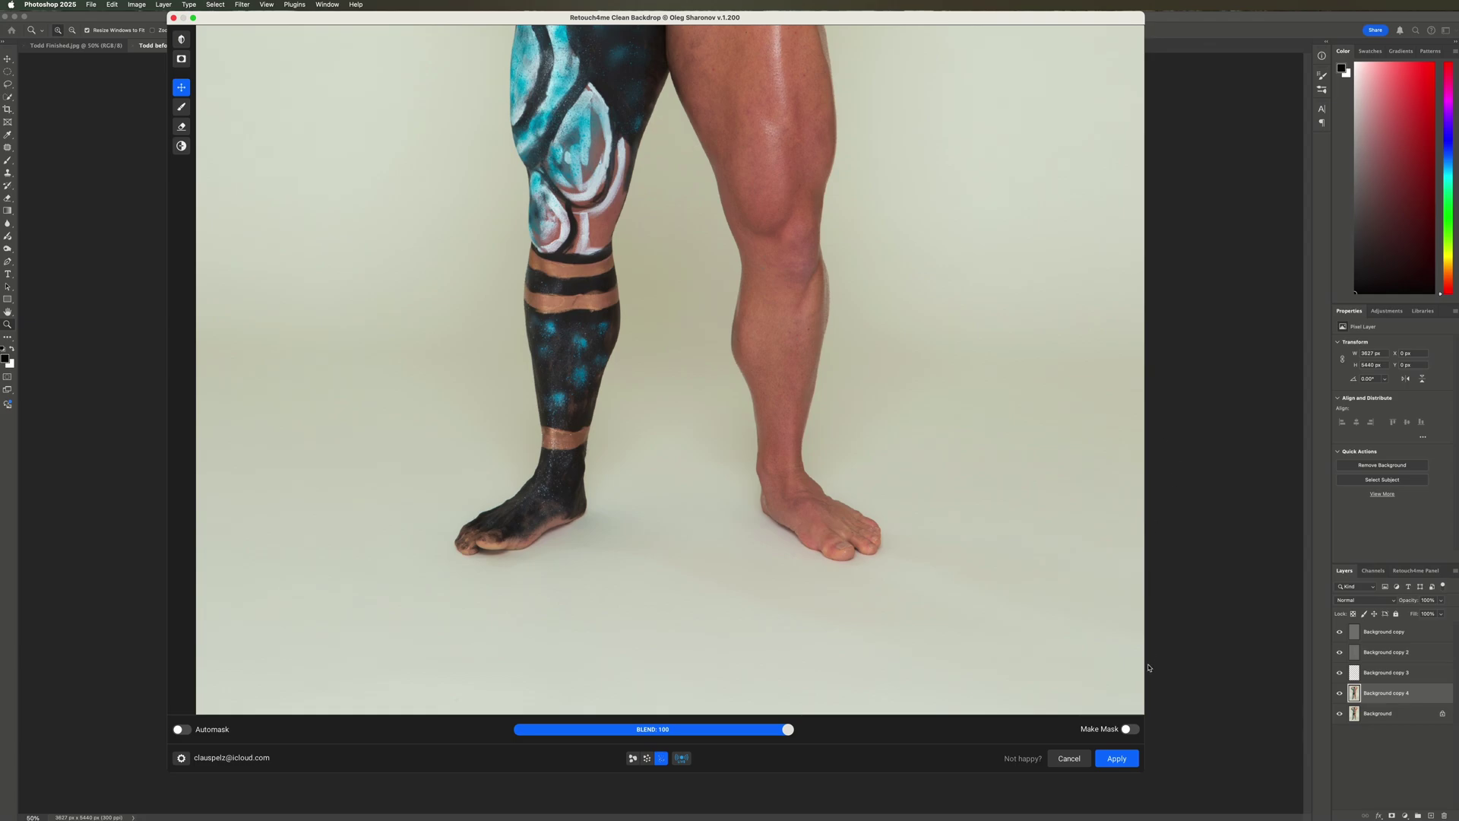
pyautogui.click(1135, 729)
pyautogui.click(1116, 758)
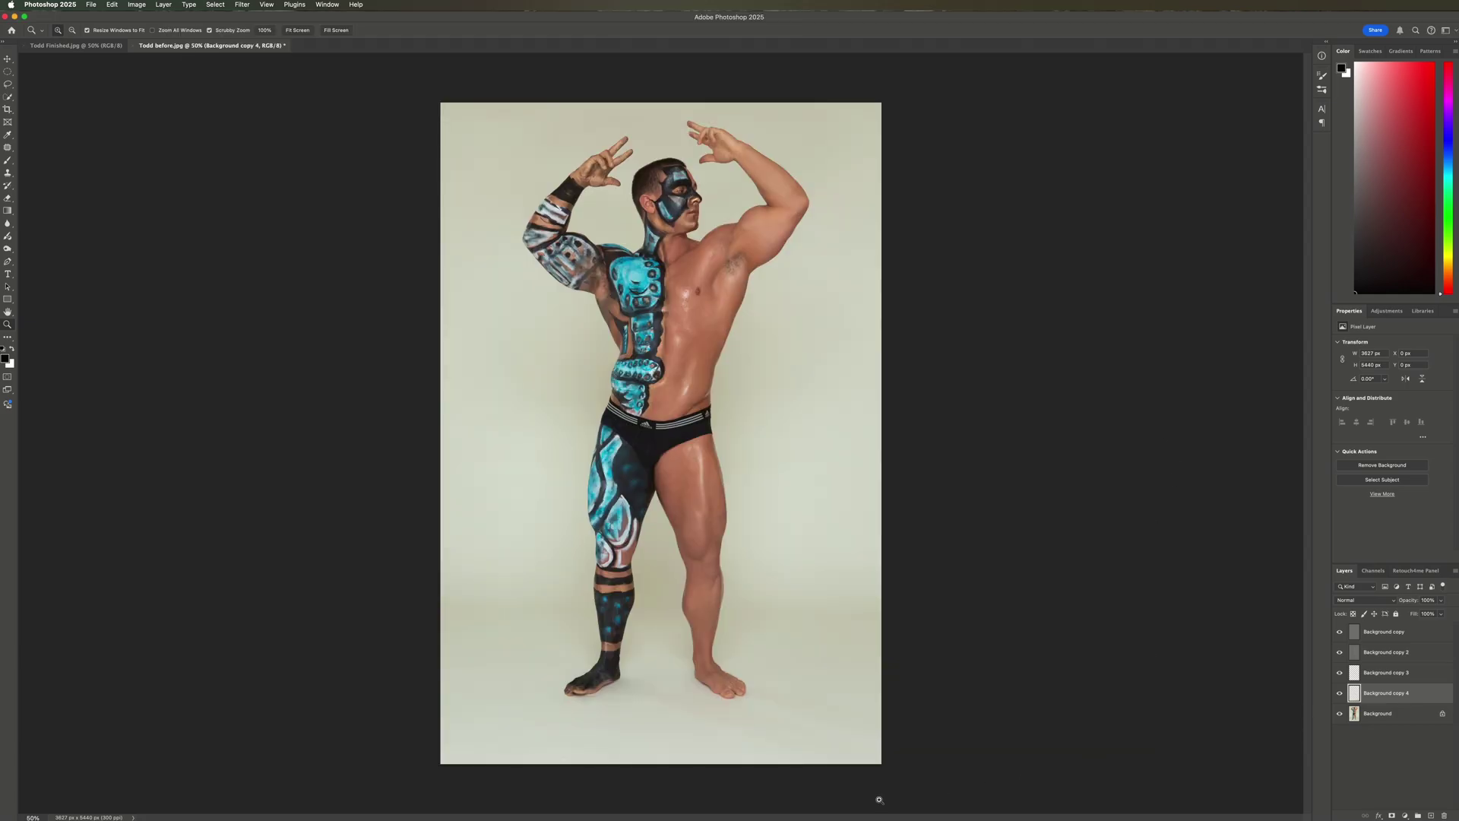
pyautogui.click(596, 772)
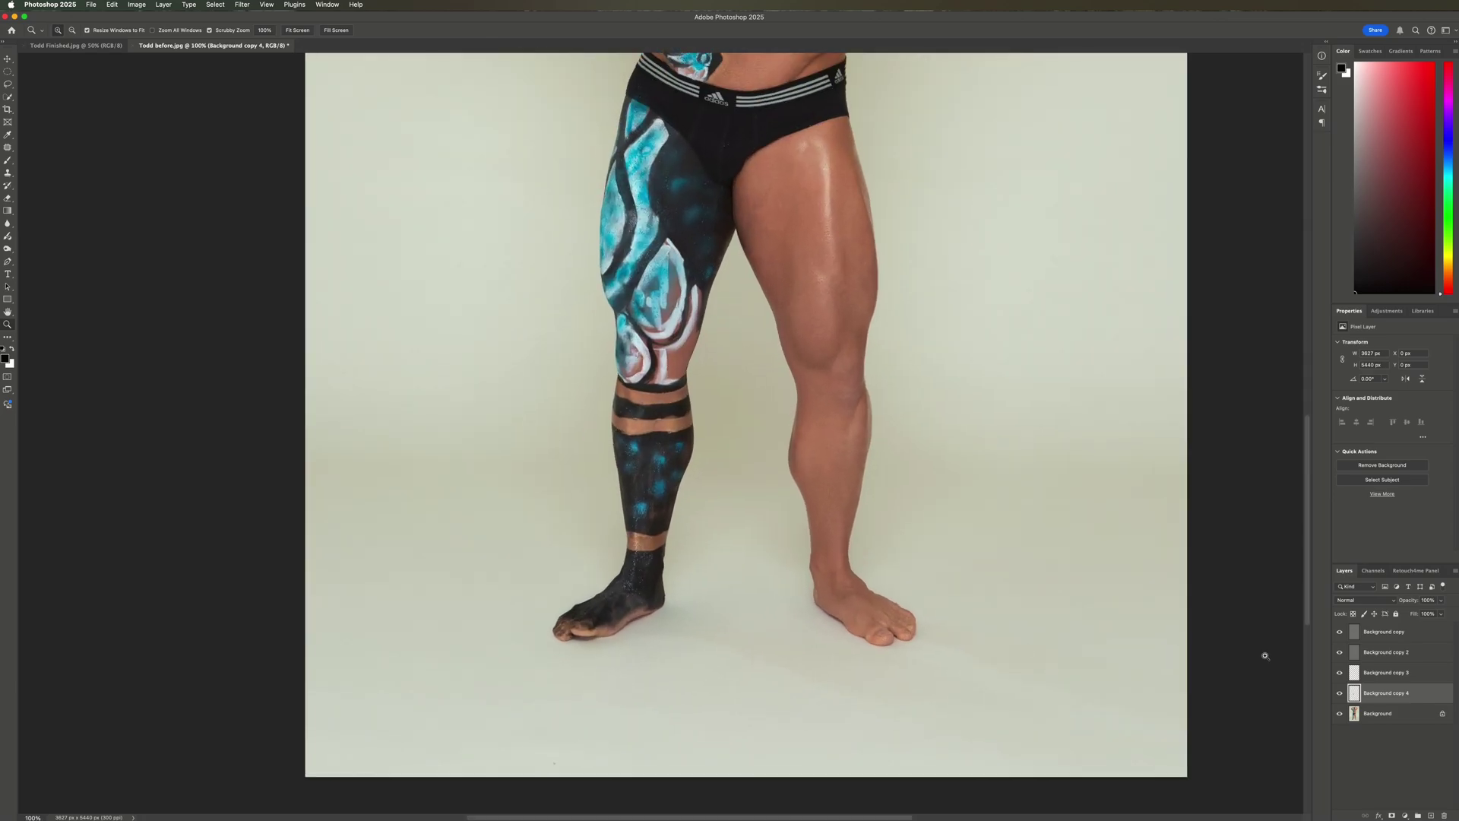
pyautogui.keyDown('alt'); pyautogui.click(791, 554); pyautogui.keyUp('alt')
pyautogui.keyDown('alt'); pyautogui.click(810, 505); pyautogui.keyUp('alt')
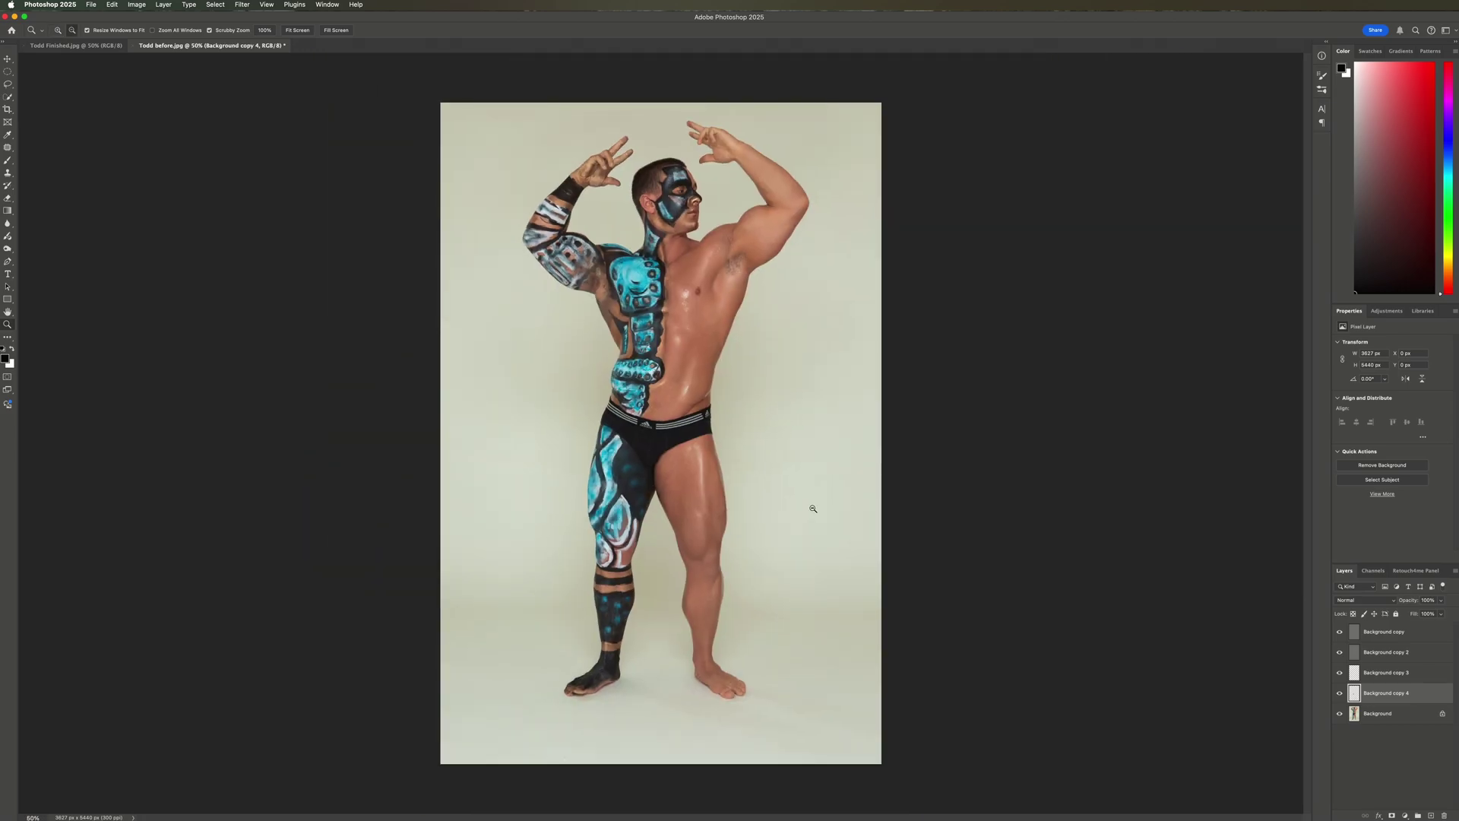
# Select the four retouching layers and compare the photo with and without them, at full view and close up on the legs
pyautogui.keyDown('shift'); pyautogui.click(1354, 633); pyautogui.keyUp('shift')
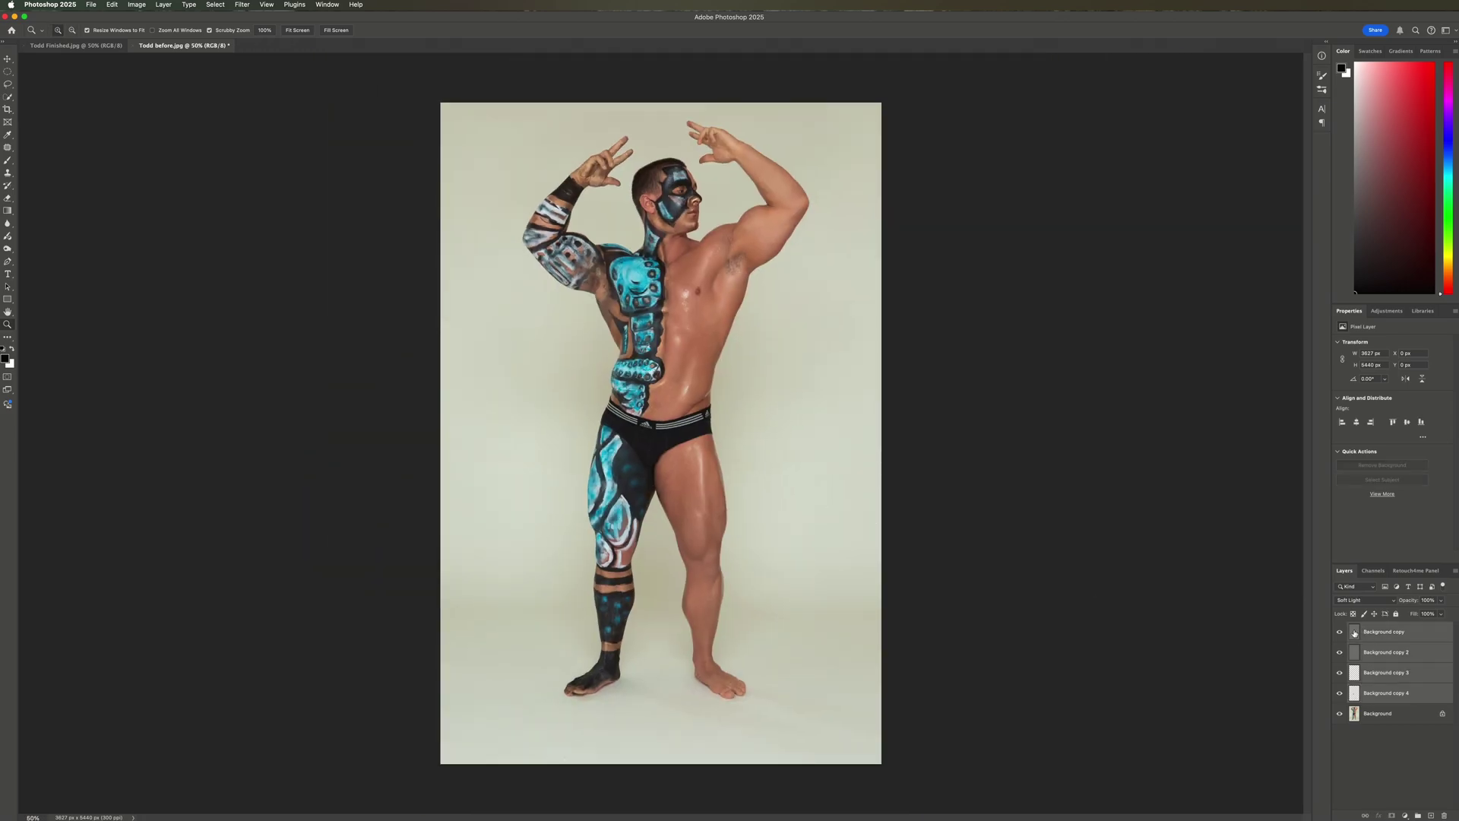
pyautogui.keyDown('alt'); pyautogui.click(1339, 713); pyautogui.keyUp('alt')
pyautogui.keyDown('alt'); pyautogui.click(1340, 715); pyautogui.keyUp('alt')
pyautogui.click(726, 608)
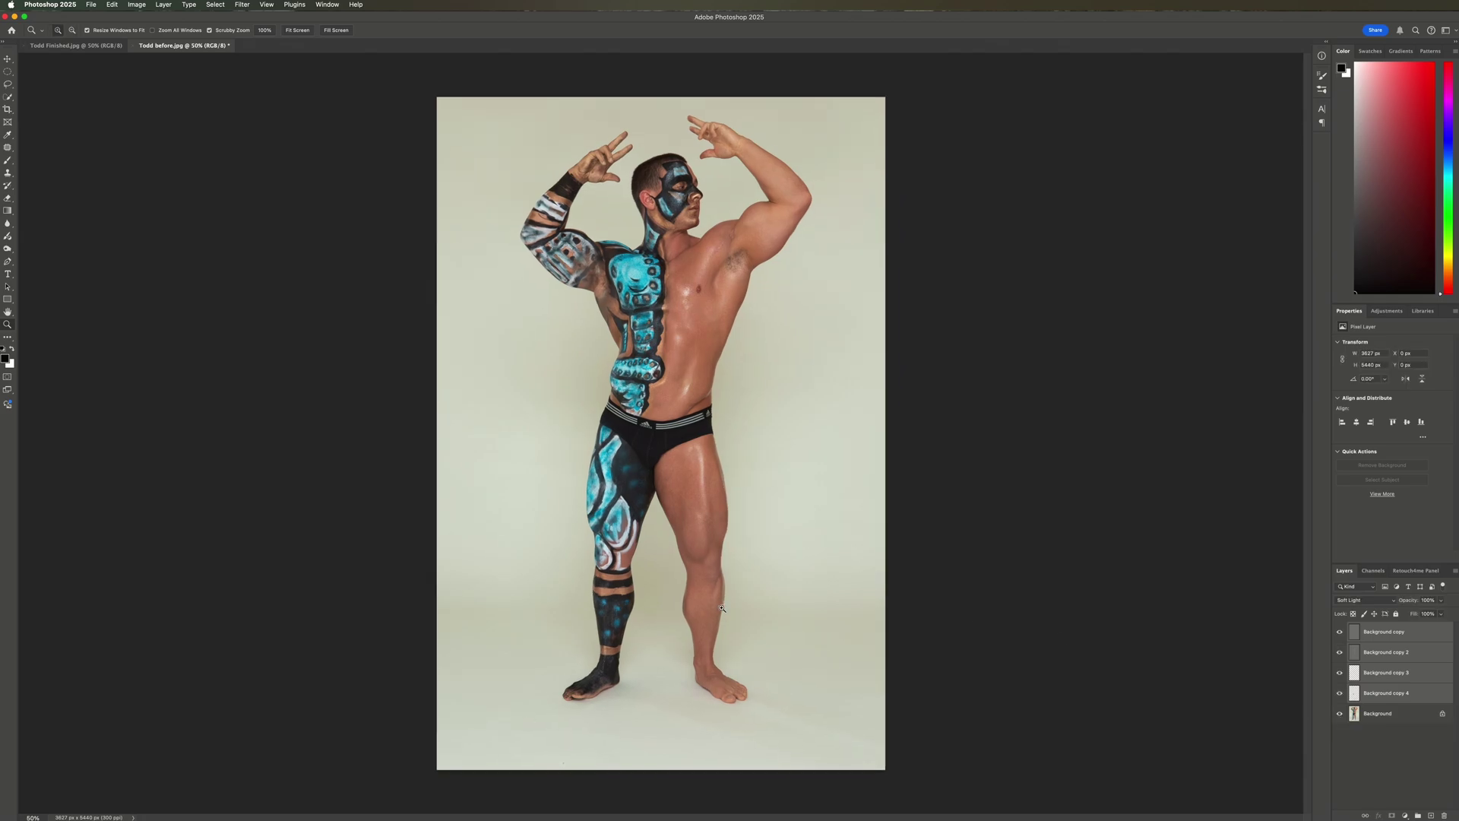
pyautogui.click(733, 607)
pyautogui.keyDown('alt'); pyautogui.click(1338, 714); pyautogui.keyUp('alt')
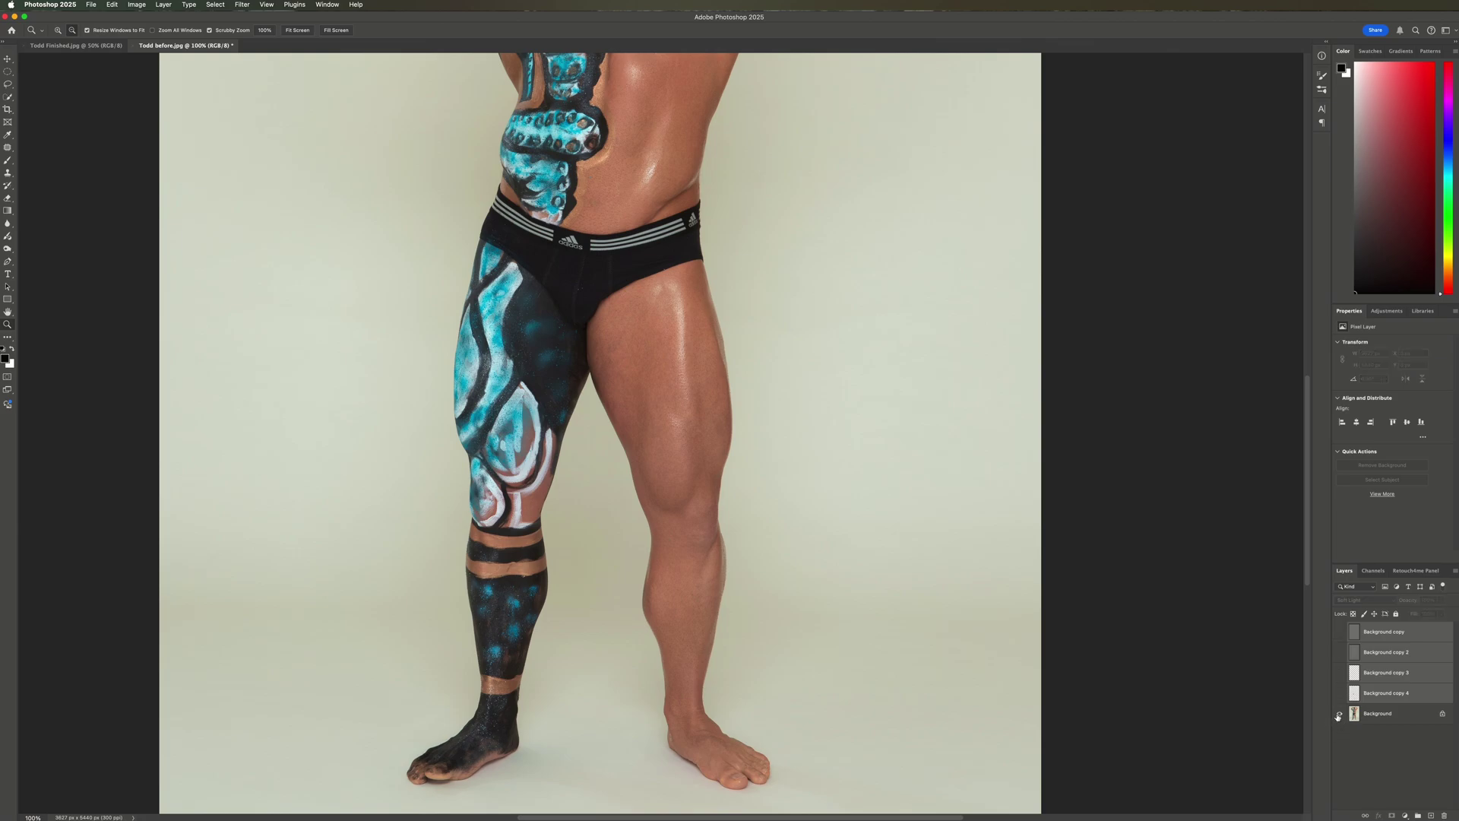
pyautogui.keyDown('alt'); pyautogui.click(1339, 714); pyautogui.keyUp('alt')
pyautogui.keyDown('alt'); pyautogui.click(750, 498); pyautogui.keyUp('alt')
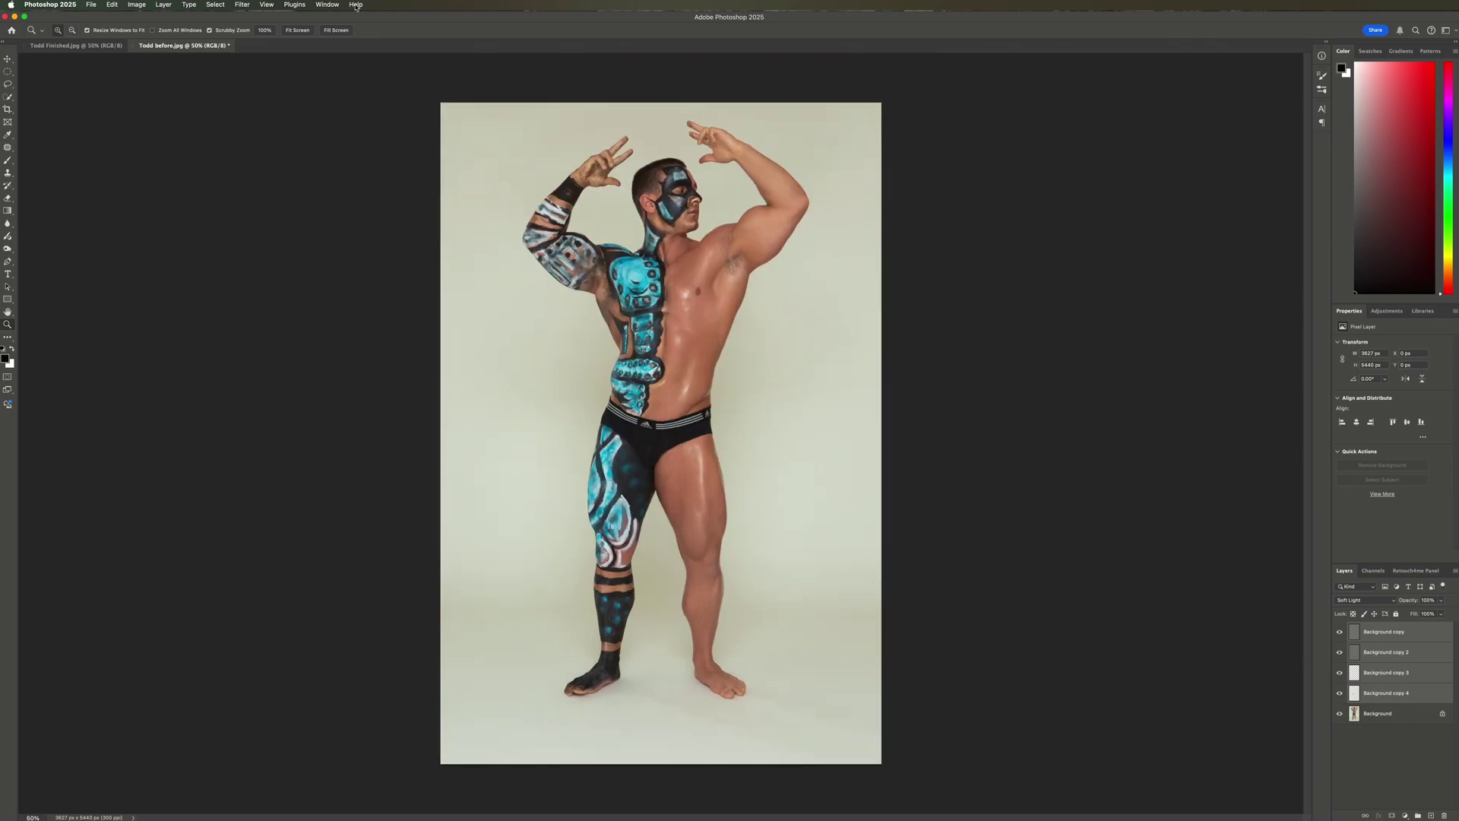
# Arrange the two open body-paint documents side by side to compare them
pyautogui.click(328, 4)
pyautogui.moveTo(403, 18)
pyautogui.click(471, 46)
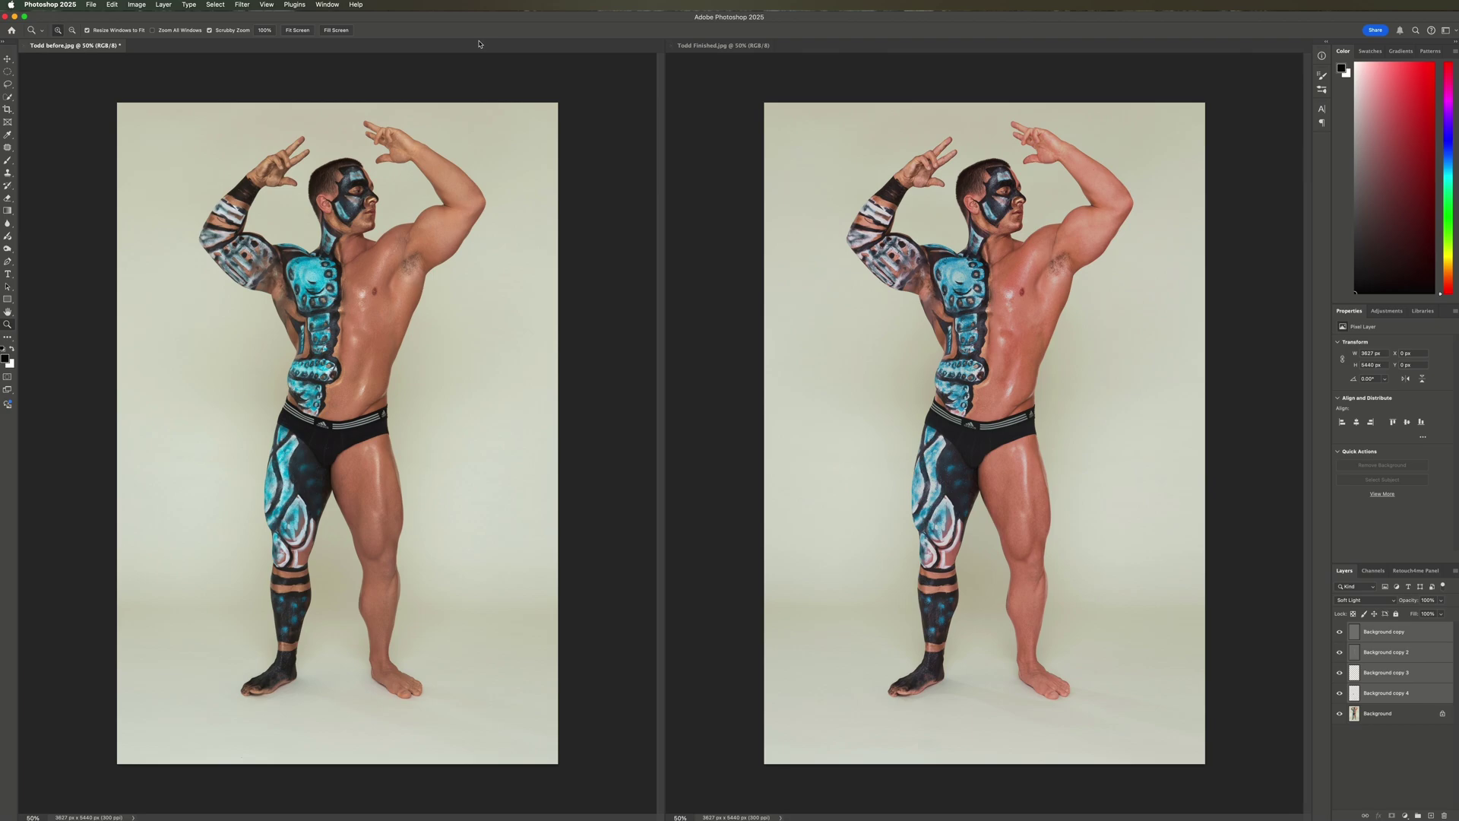
# Examine the skin in the beach photo at 200% from the torso down to the feet, ending on the full figure
pyautogui.moveTo(1211, 795); pyautogui.dragTo(1212, 129)
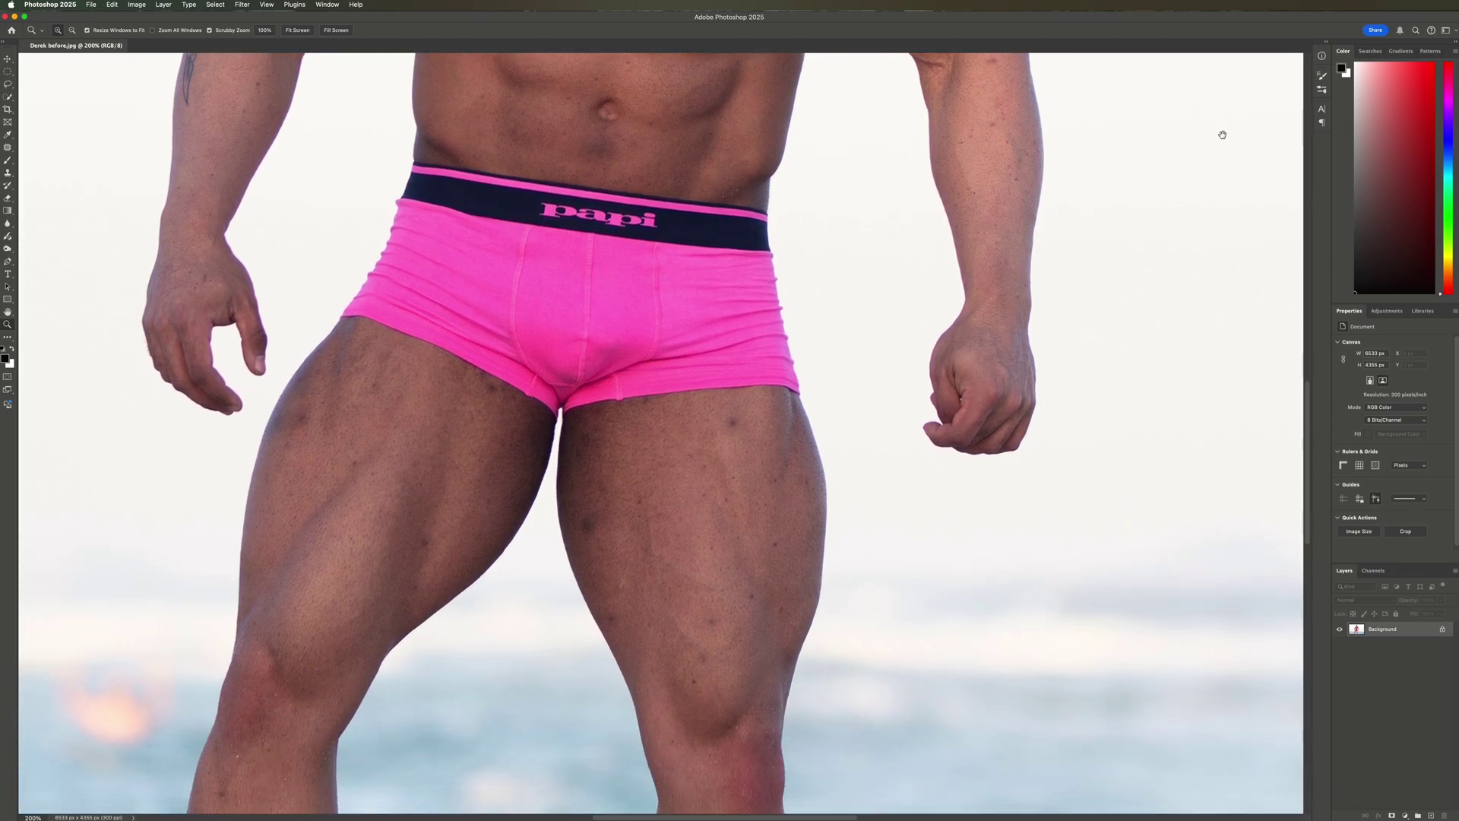
pyautogui.moveTo(1220, 804); pyautogui.dragTo(1231, 181)
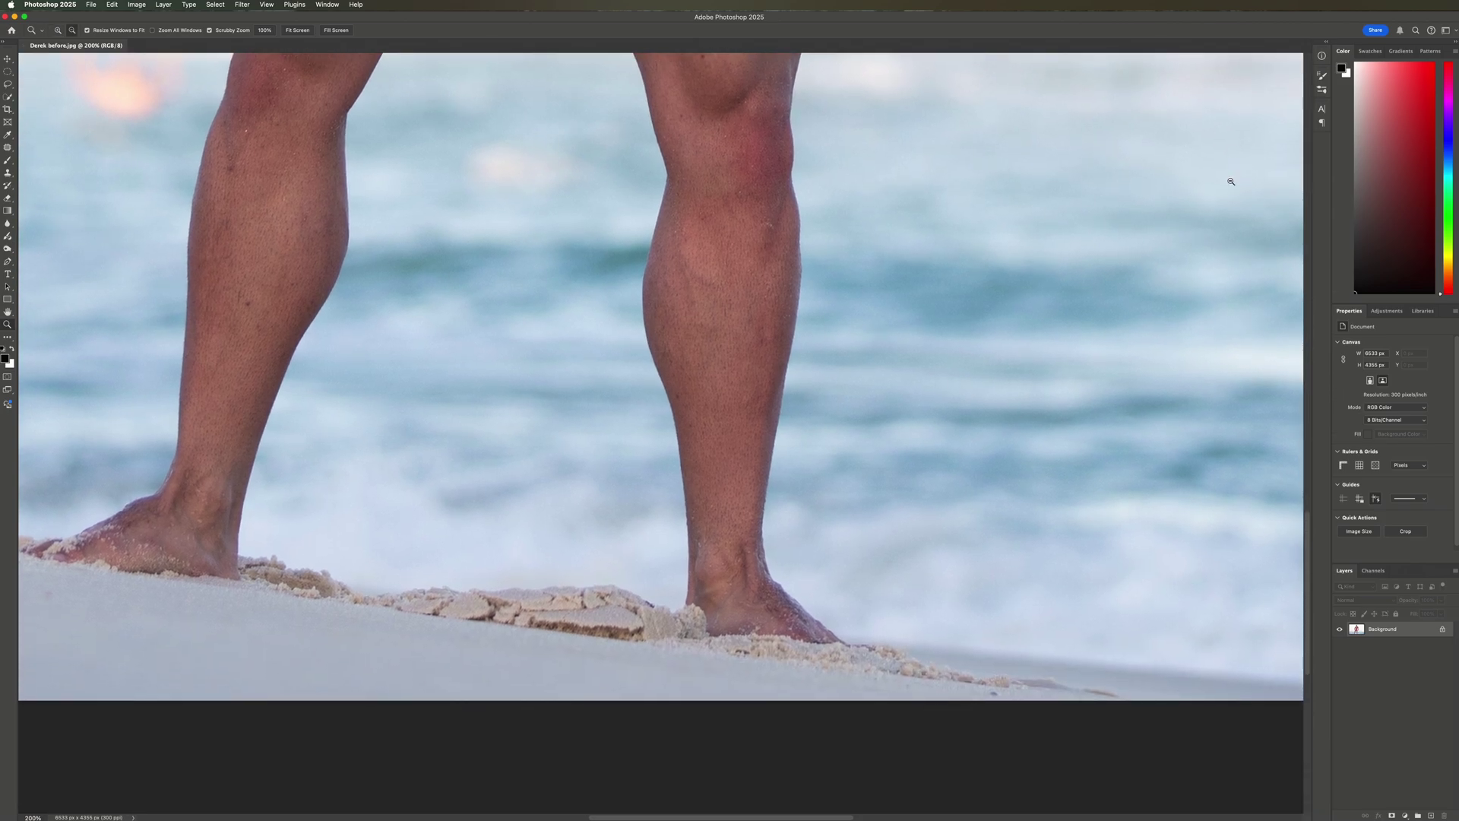
pyautogui.keyDown('alt'); pyautogui.click(1230, 181); pyautogui.keyUp('alt')
pyautogui.keyDown('alt'); pyautogui.click(1230, 181); pyautogui.keyUp('alt')
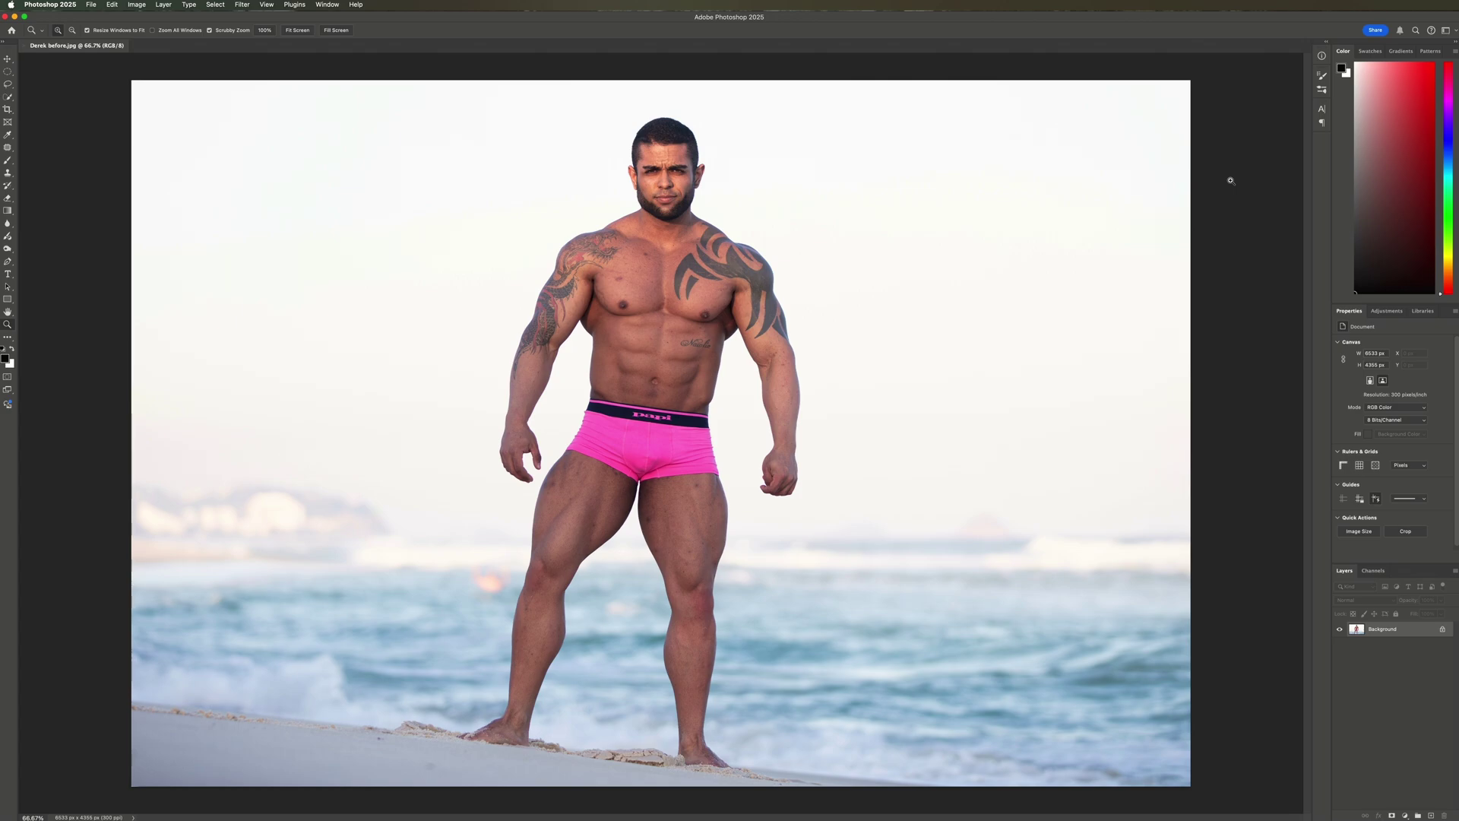
# Open the Retouch4me Panel and move it clear of the man in the beach photo
pyautogui.click(295, 6)
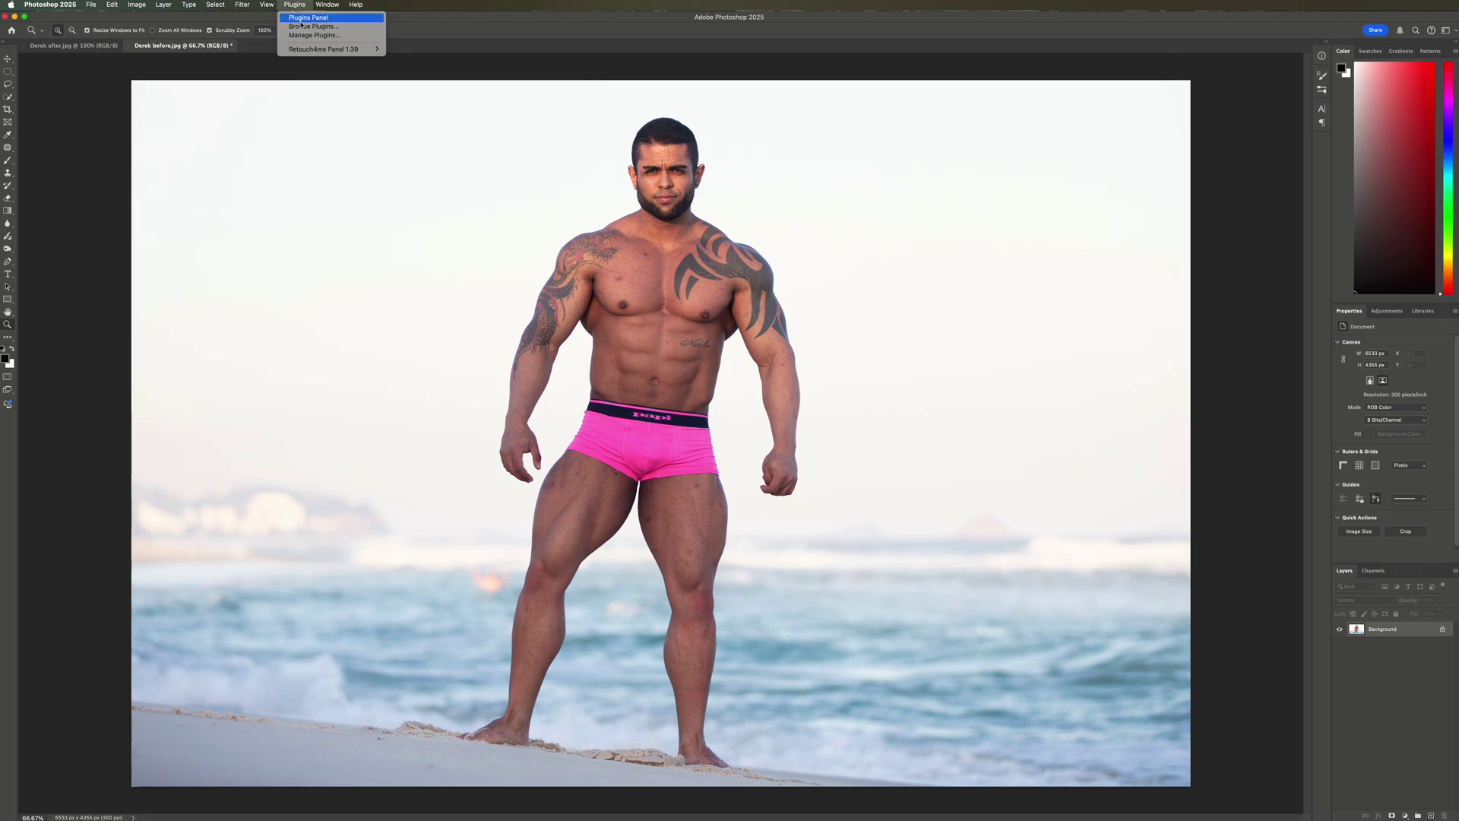
pyautogui.click(423, 50)
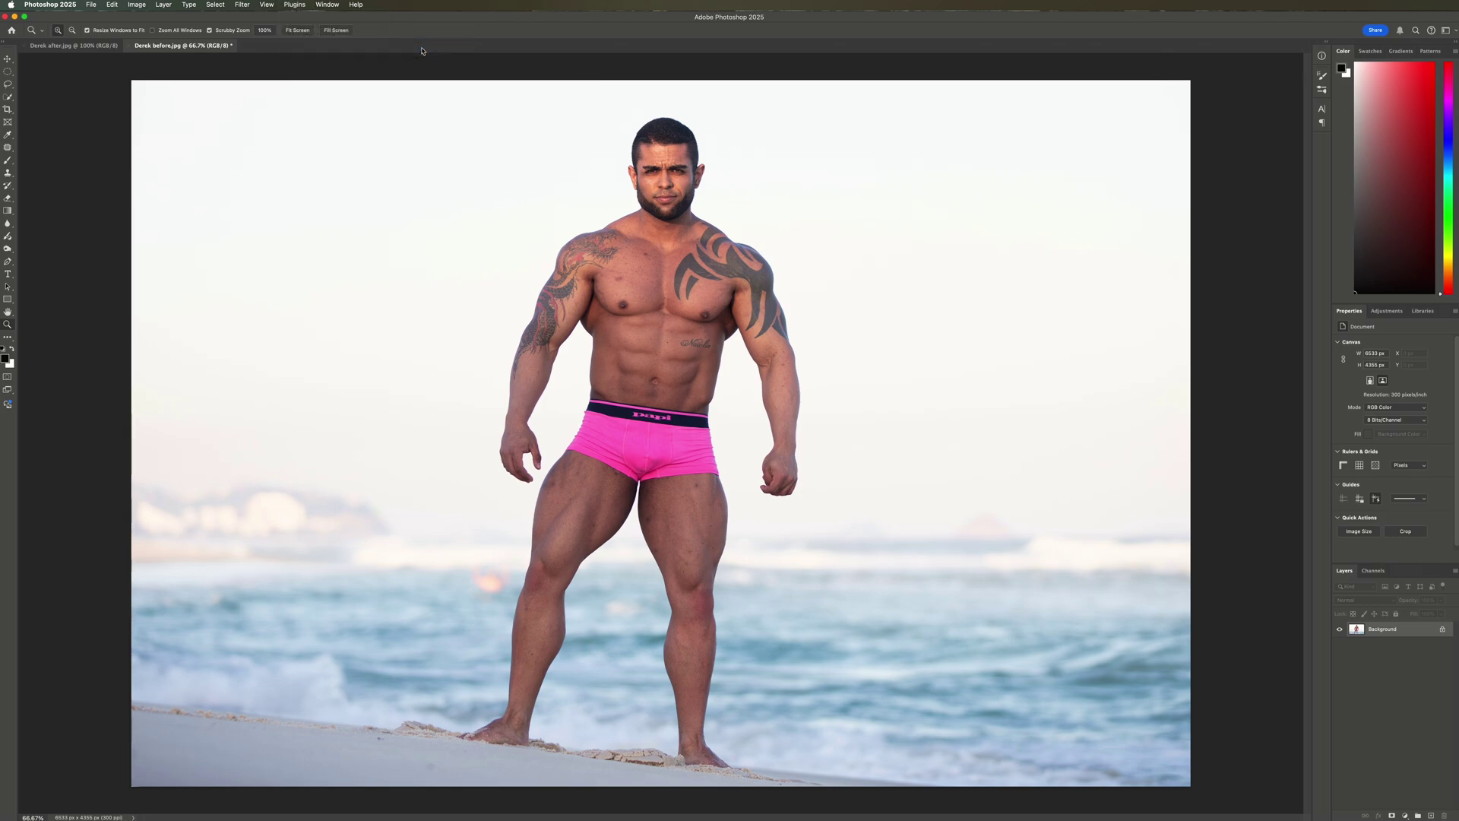
pyautogui.moveTo(1250, 351); pyautogui.dragTo(1216, 136)
# Enable Heal, Dodge & Burn and Skin Tone in the Retouch4me on-device retouching, check the Heal settings and run the retouch
pyautogui.click(1131, 232)
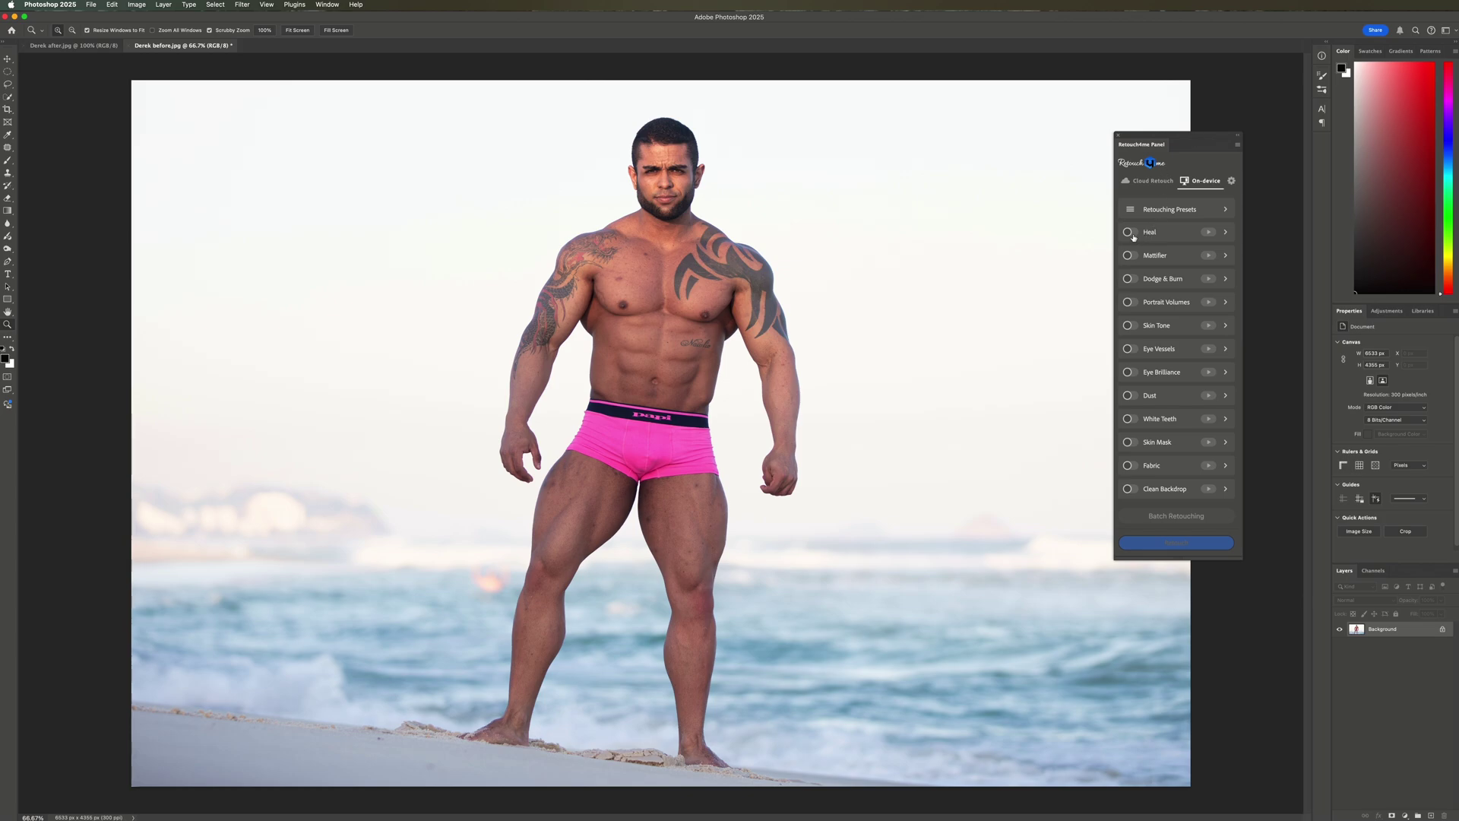
pyautogui.click(1132, 279)
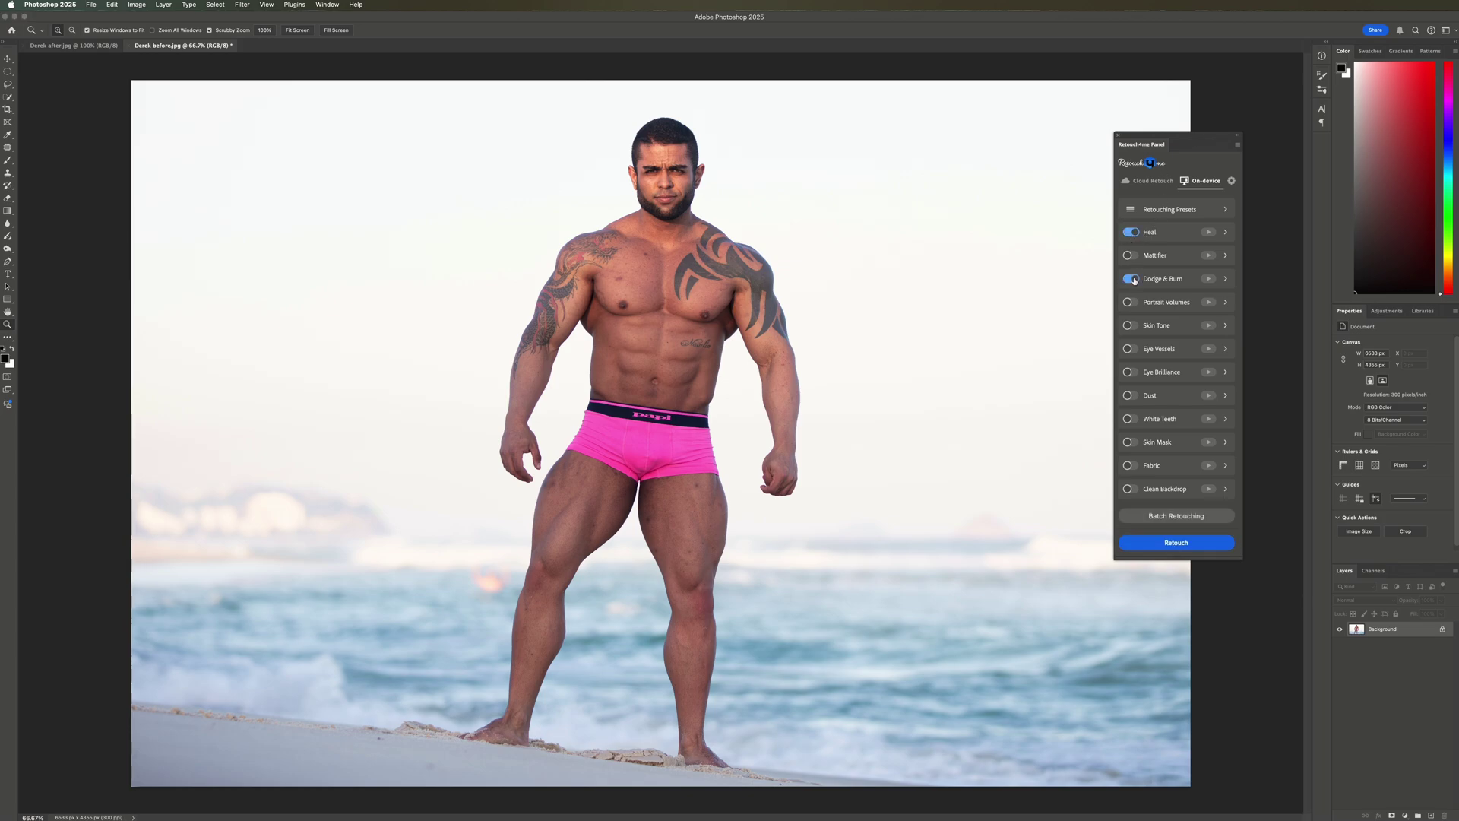
pyautogui.click(1131, 326)
pyautogui.click(1226, 233)
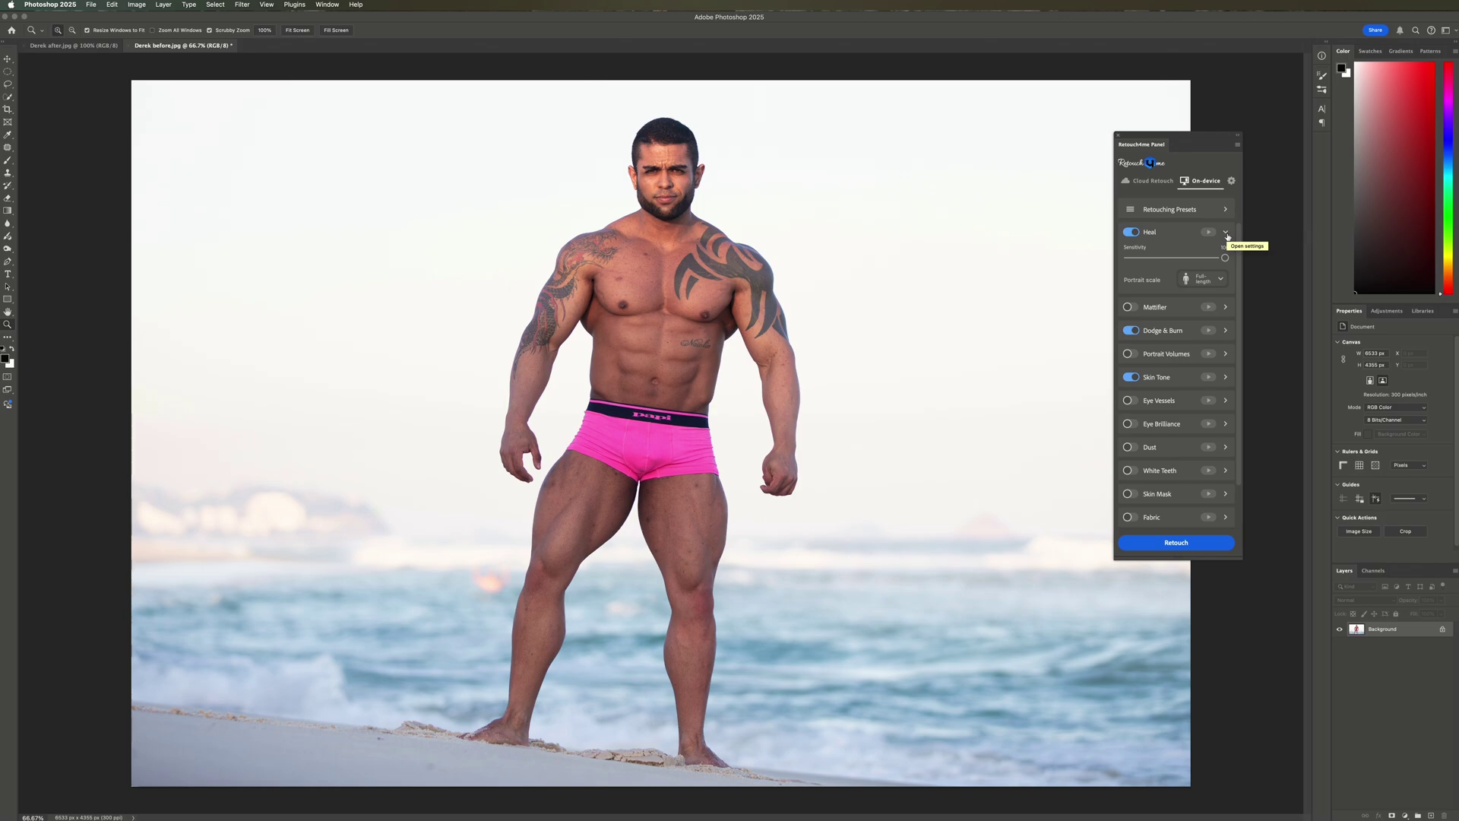
pyautogui.click(1225, 233)
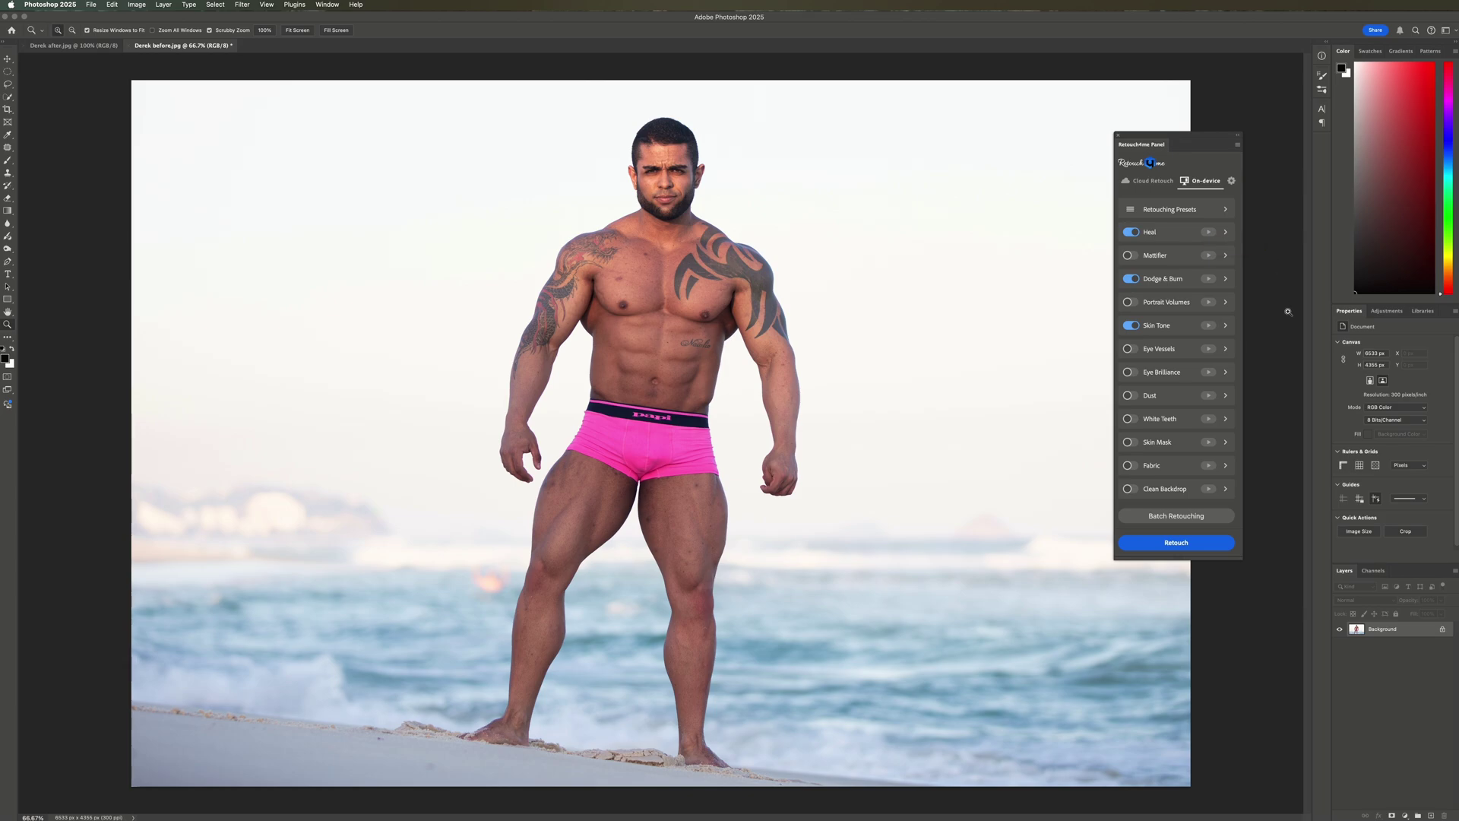
pyautogui.click(1182, 546)
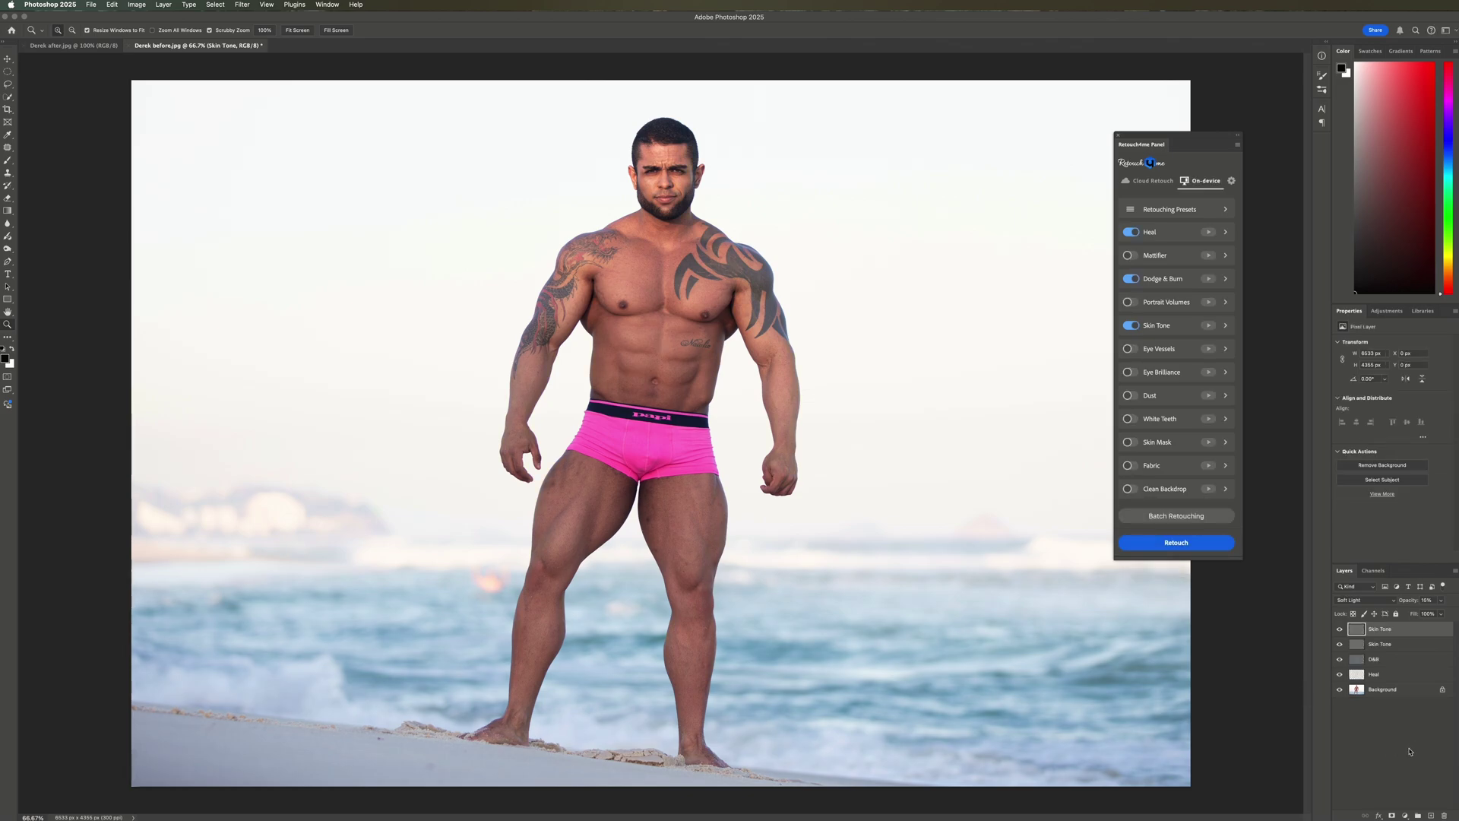
# Set the opacity of the uppermost Skin Tone layer to 100%
pyautogui.click(1437, 647)
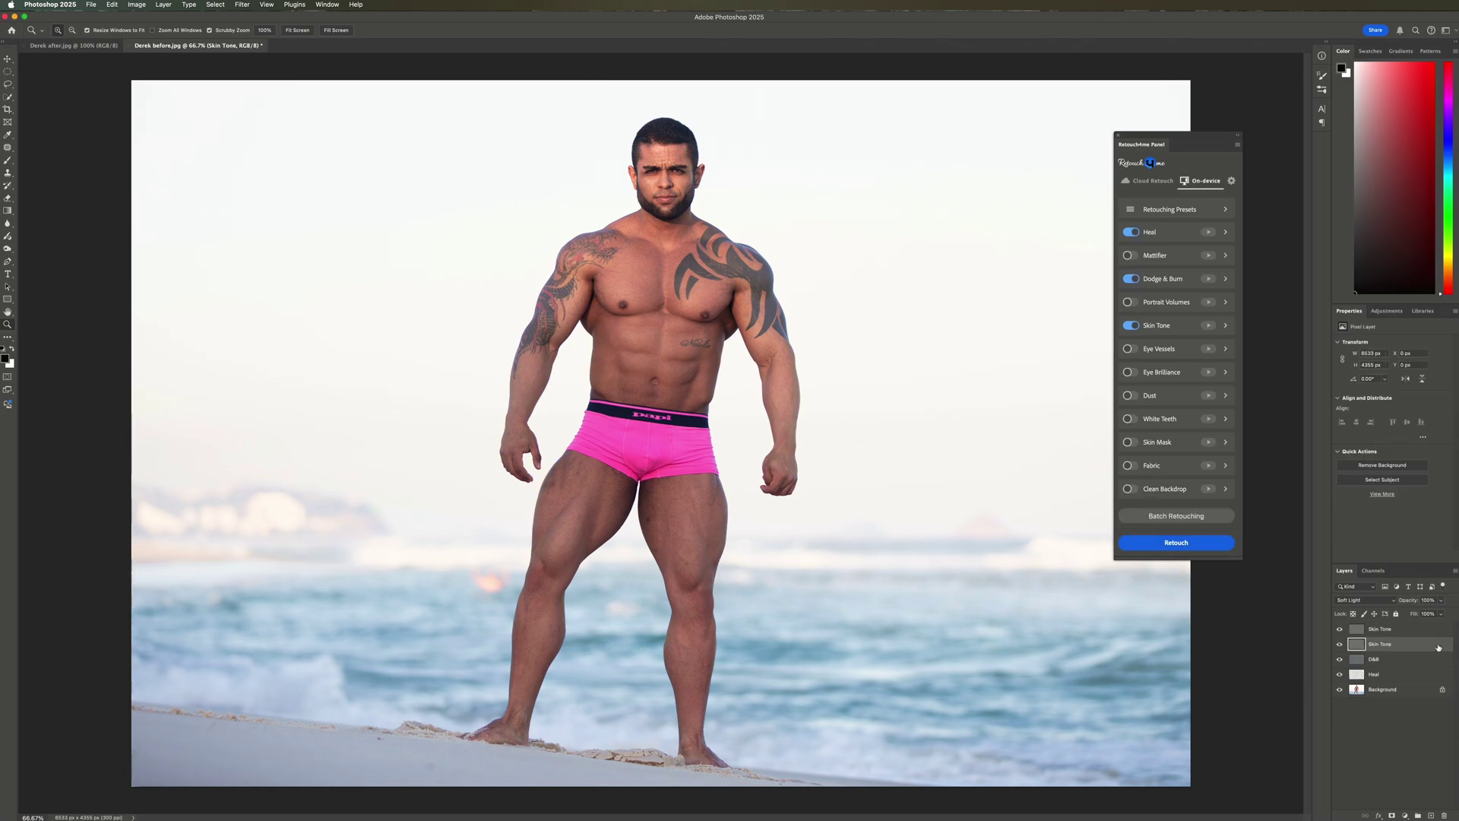
pyautogui.click(1436, 631)
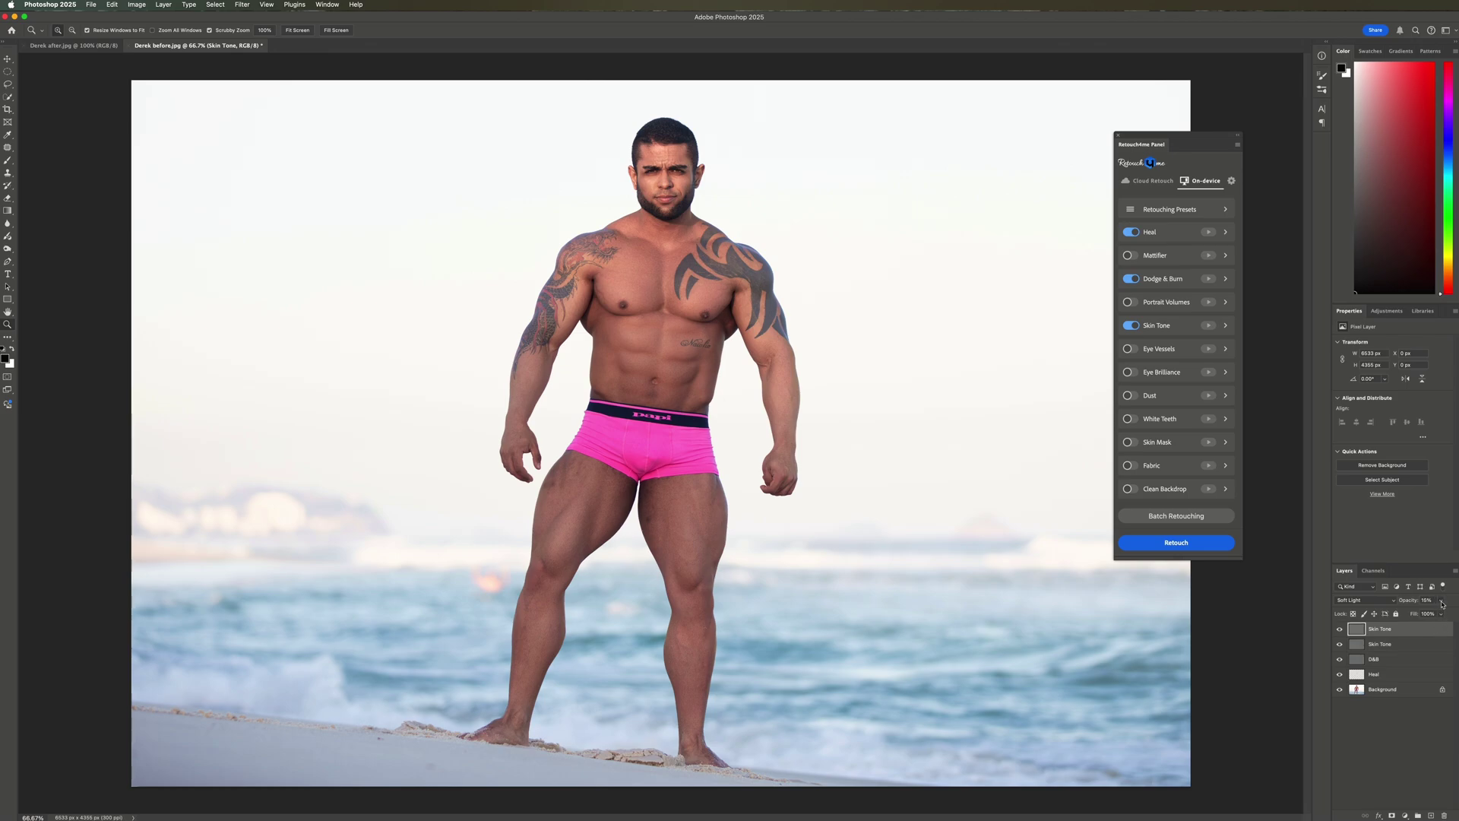
pyautogui.click(1441, 601)
pyautogui.moveTo(1416, 613); pyautogui.dragTo(1454, 617)
pyautogui.click(1436, 629)
# Dock the Retouch4me Panel in the same group as Layers and Channels, and bring the layer list back to the front
pyautogui.moveTo(1173, 139)
pyautogui.mouseDown()
pyautogui.moveTo(1121, 228)
pyautogui.moveTo(1134, 359)
pyautogui.moveTo(1189, 519)
pyautogui.moveTo(1312, 584)
pyautogui.moveTo(1388, 577)
pyautogui.mouseUp()
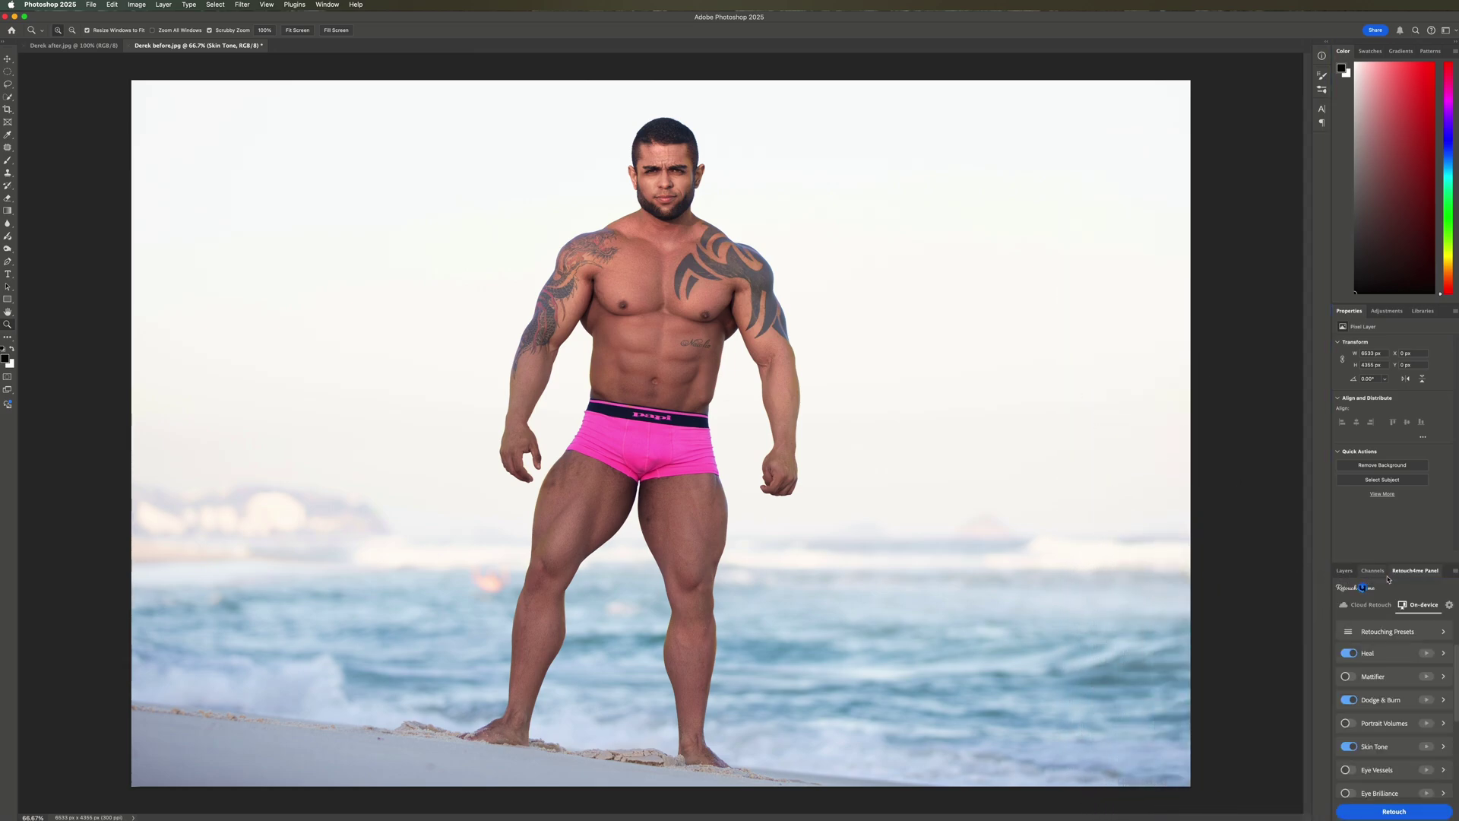
pyautogui.click(1345, 571)
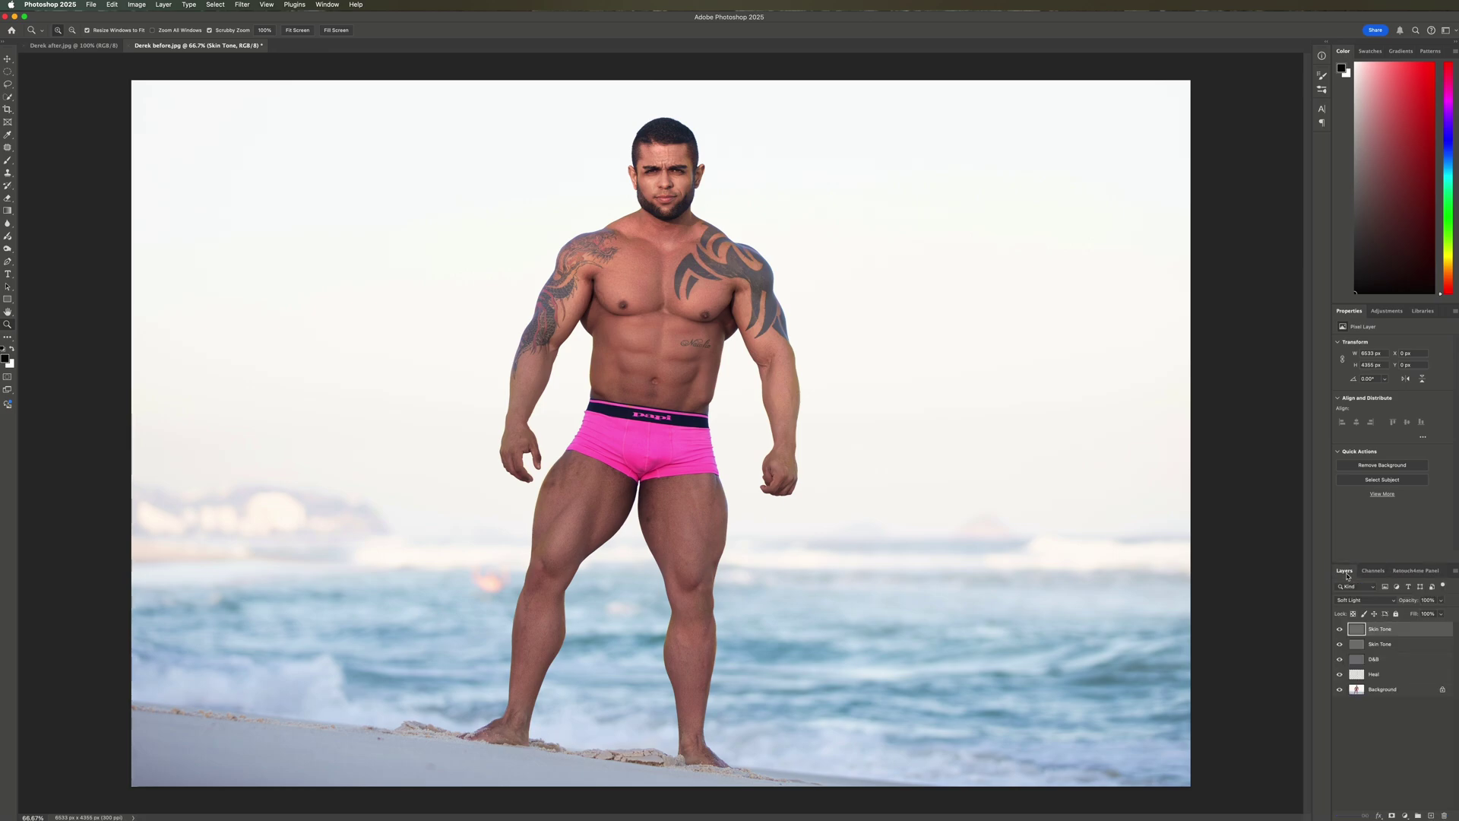
pyautogui.click(1429, 578)
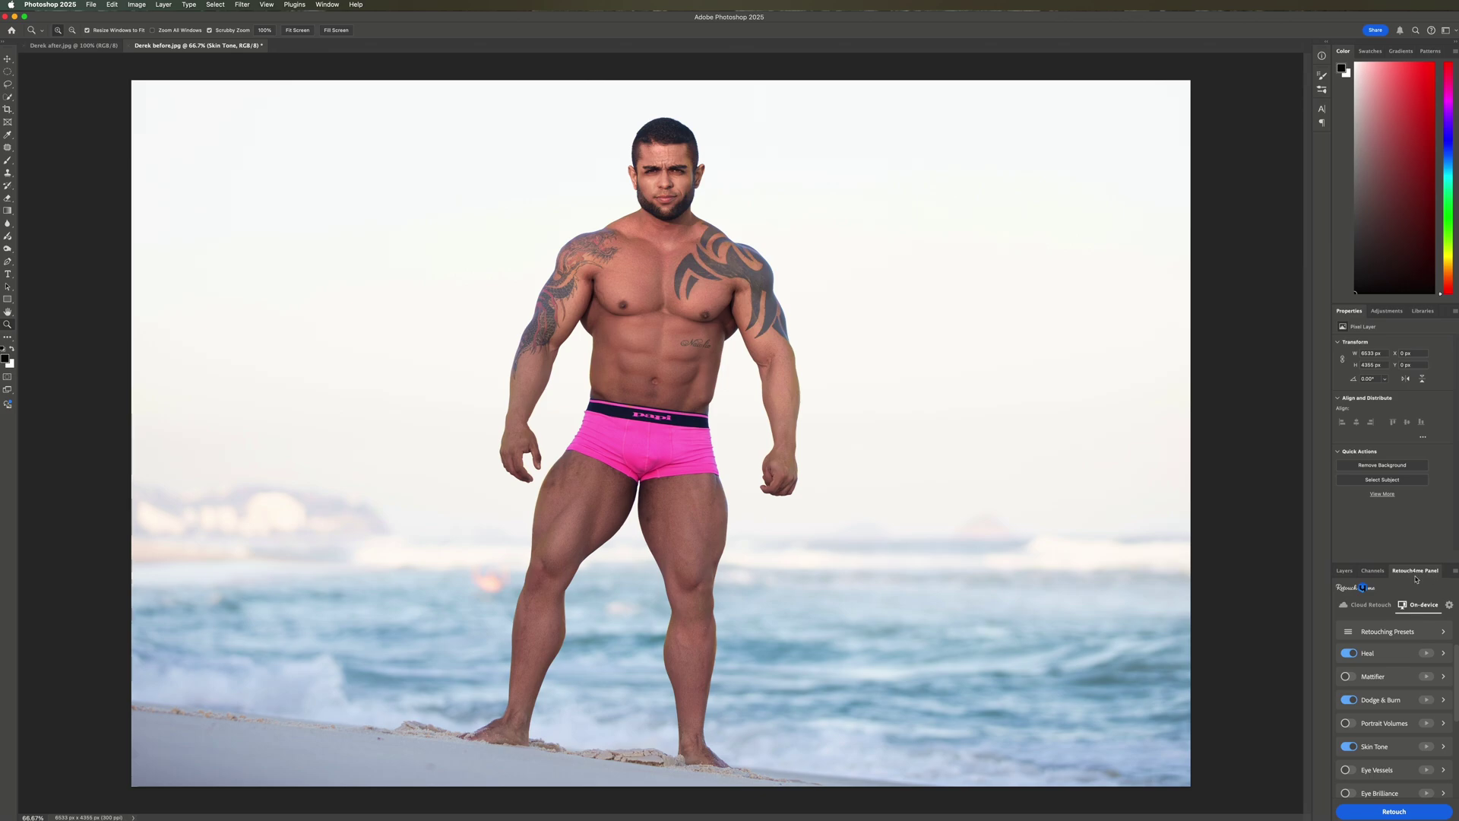
pyautogui.click(1346, 575)
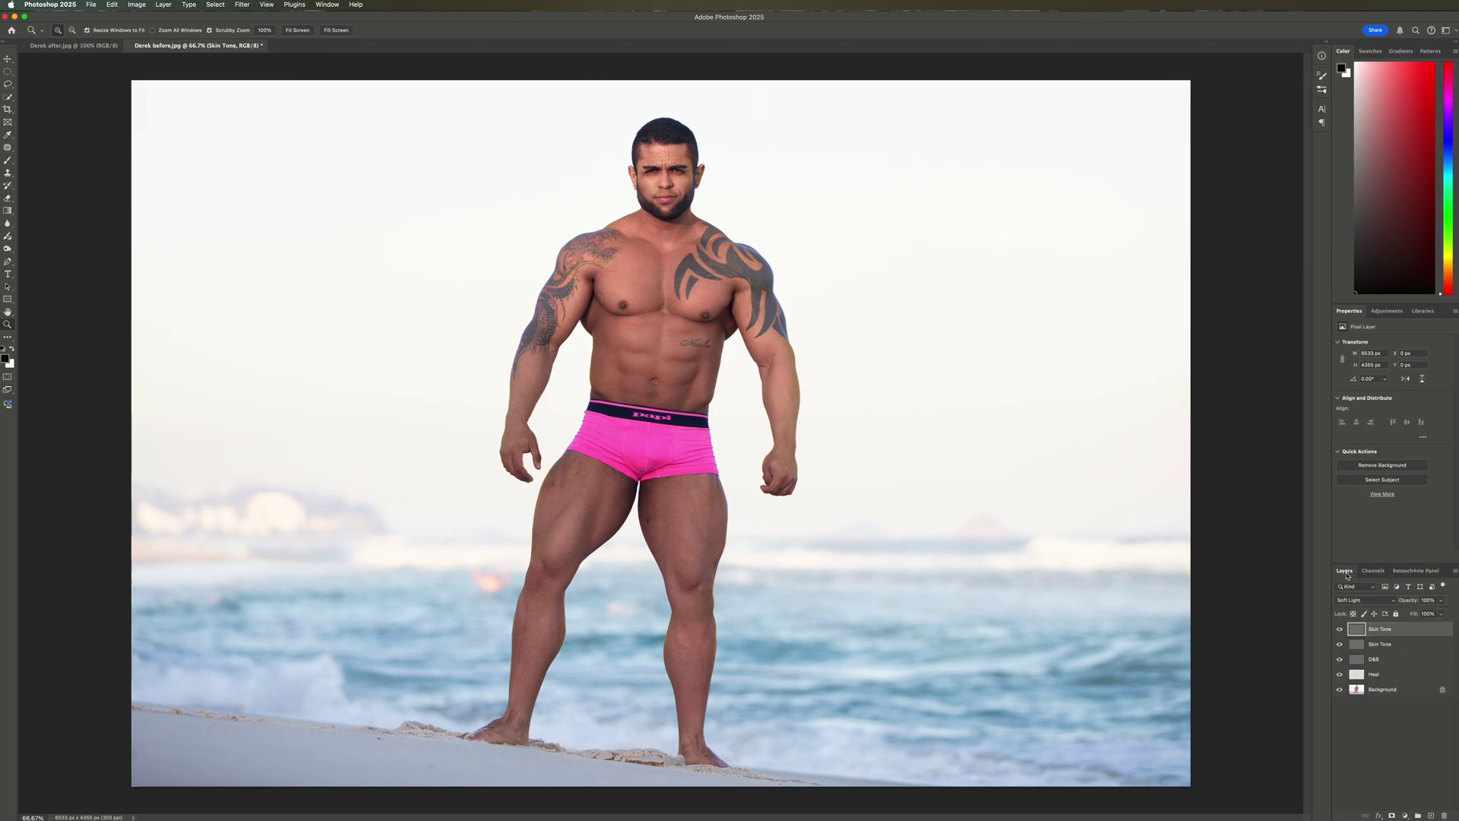
# Arrange the before and after beach photos 2-up vertically and match both views at 100% on the man's torso
pyautogui.click(335, 5)
pyautogui.moveTo(338, 18)
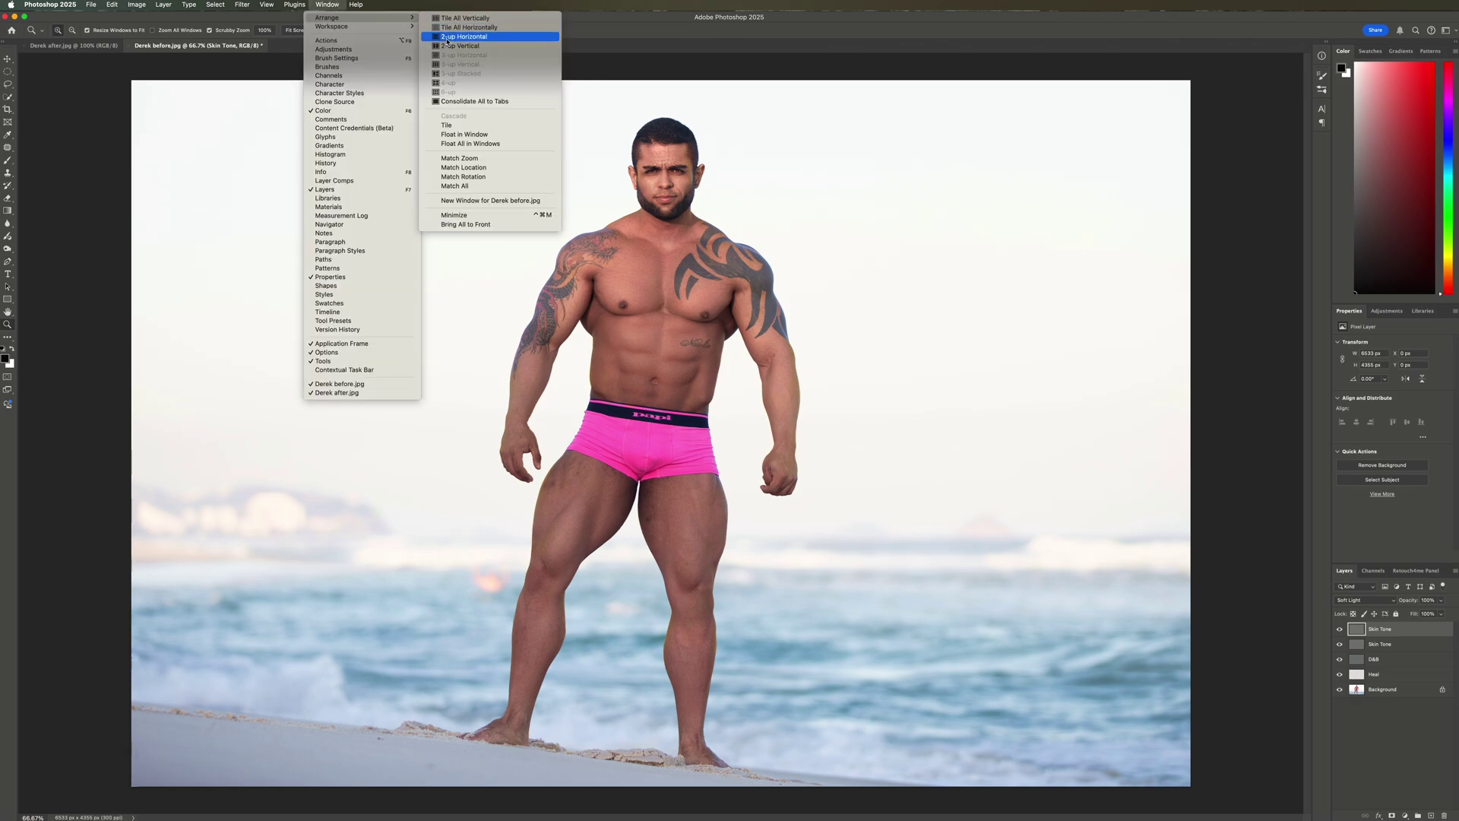
pyautogui.click(448, 47)
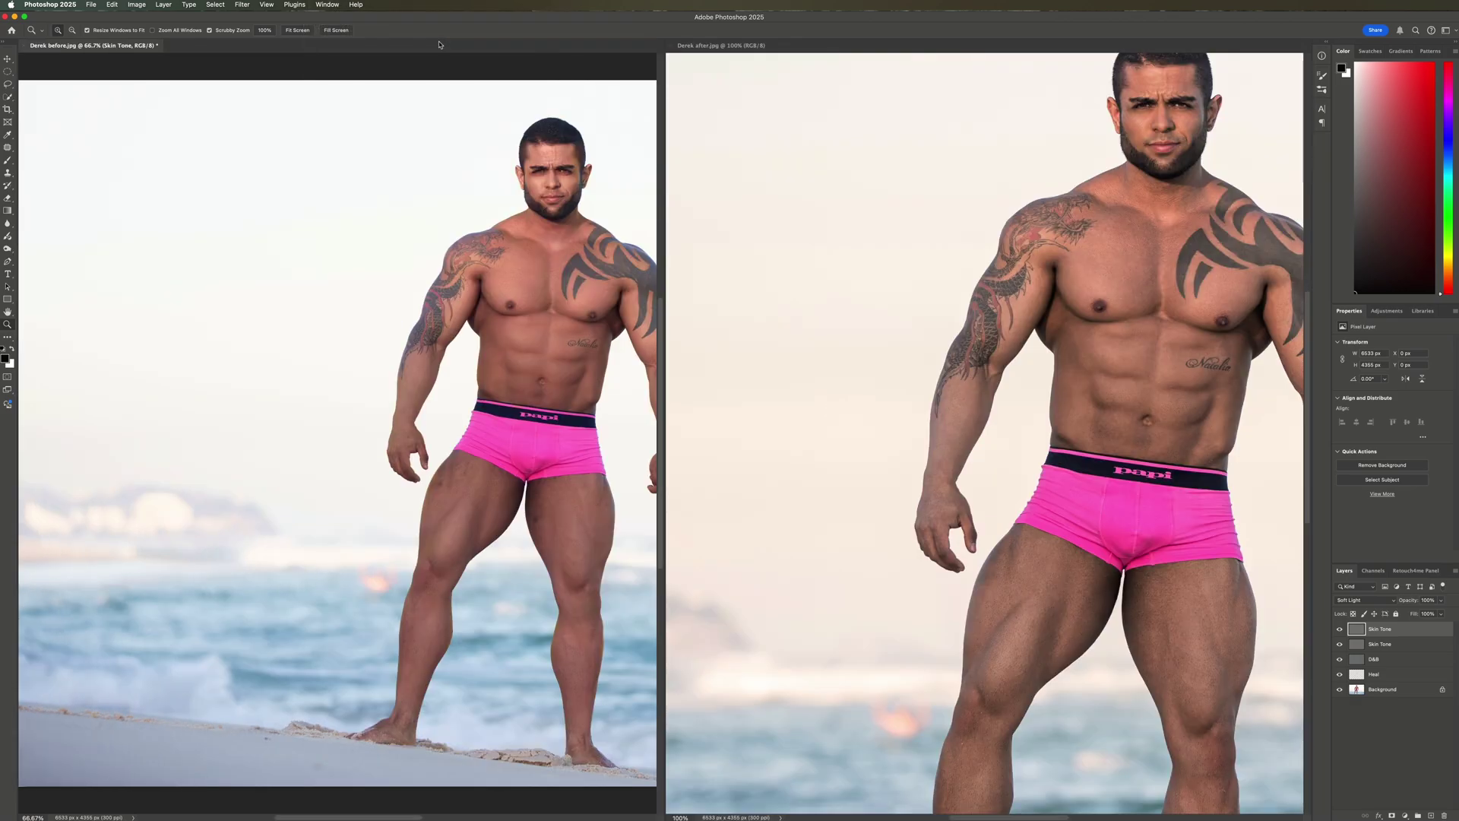
pyautogui.click(436, 227)
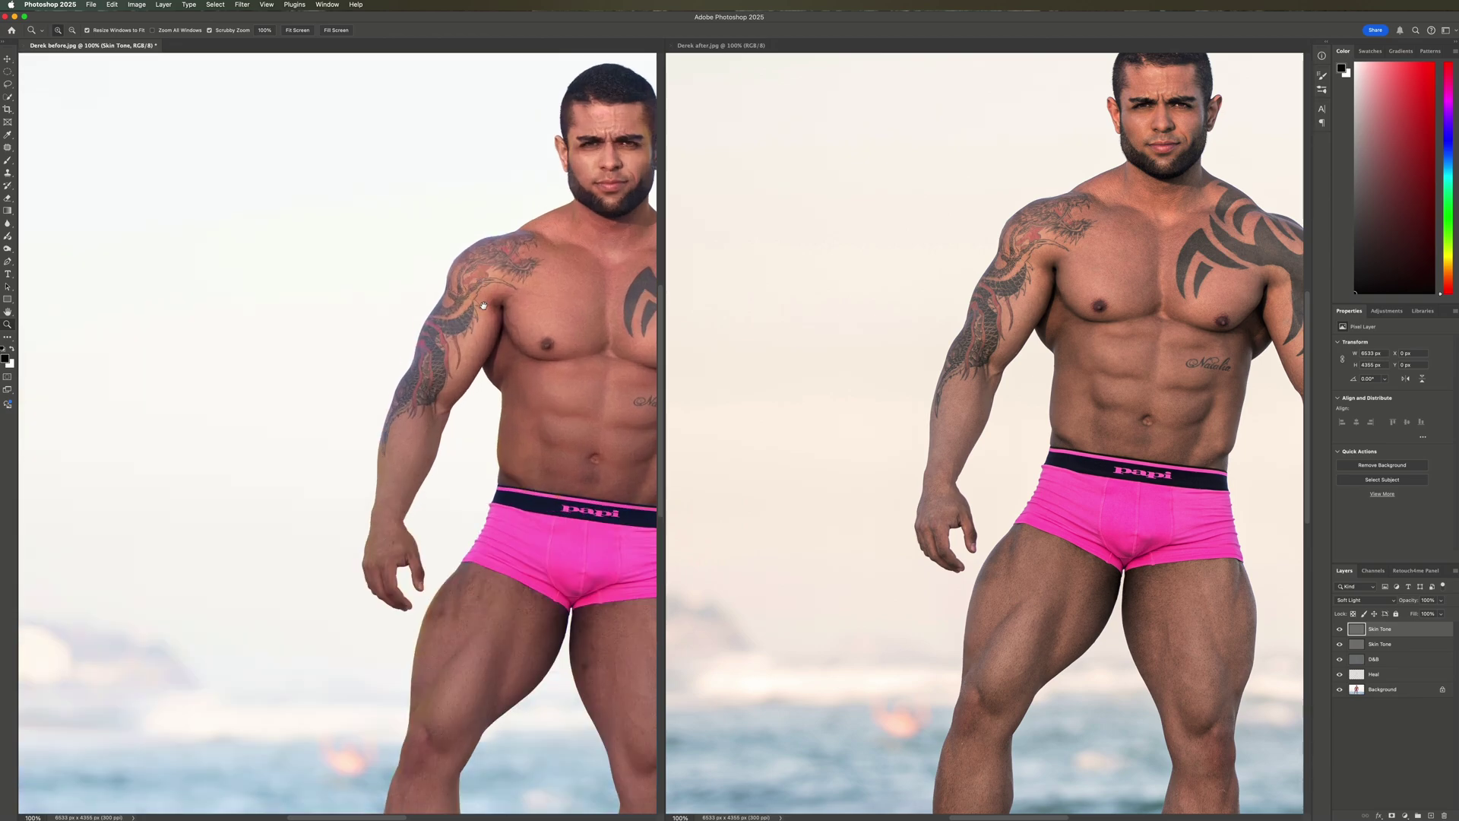
pyautogui.moveTo(479, 282); pyautogui.dragTo(255, 246)
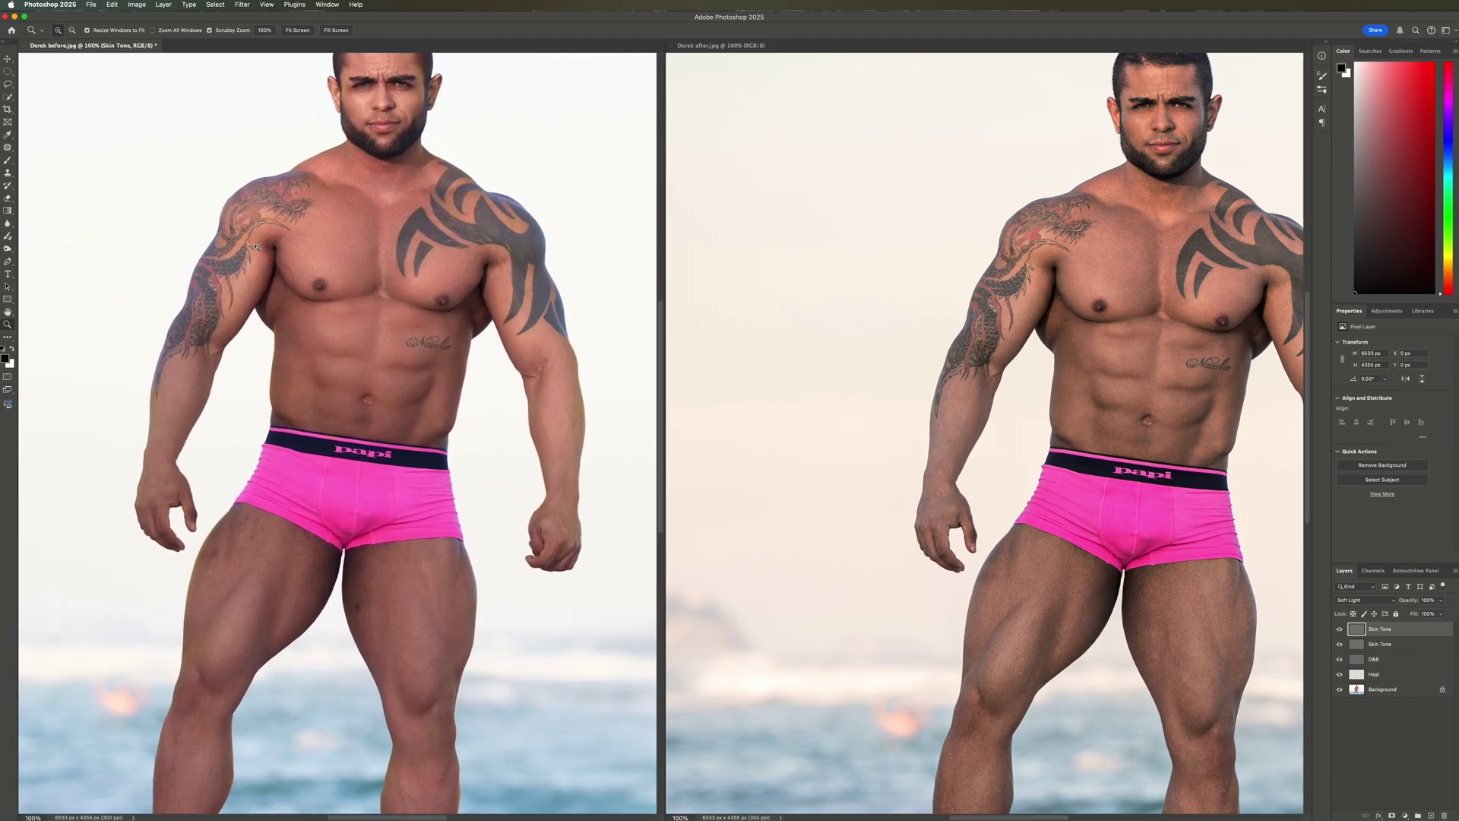
pyautogui.click(1126, 427)
pyautogui.moveTo(1125, 428); pyautogui.dragTo(954, 427)
pyautogui.click(65, 46)
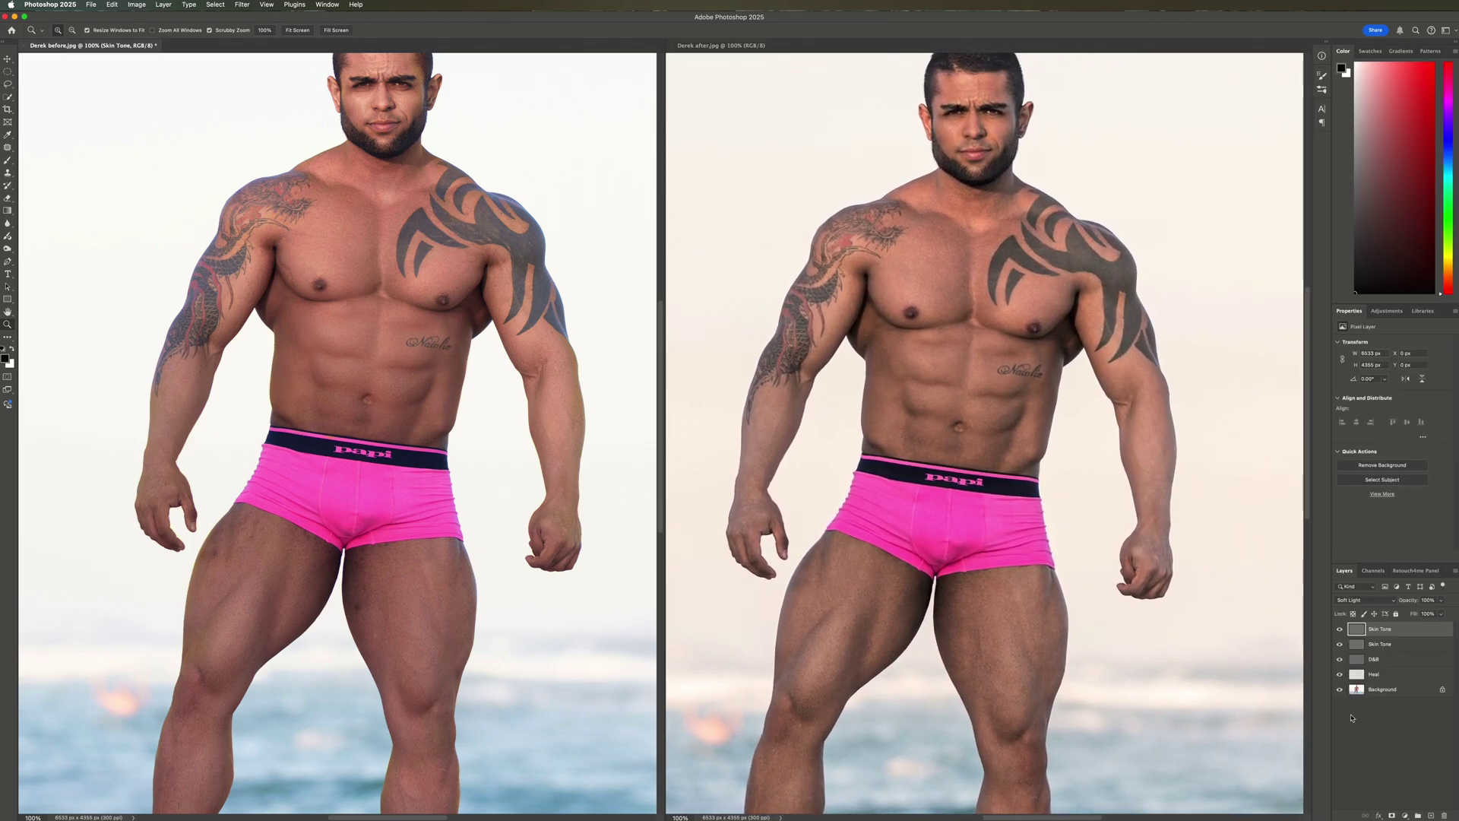
# Select the four retouching layers above the background and compare the before photo with and without them
pyautogui.keyDown('shift'); pyautogui.click(1361, 676); pyautogui.keyUp('shift')
pyautogui.keyDown('alt'); pyautogui.click(1339, 690); pyautogui.keyUp('alt')
pyautogui.keyDown('alt'); pyautogui.click(1339, 690); pyautogui.keyUp('alt')
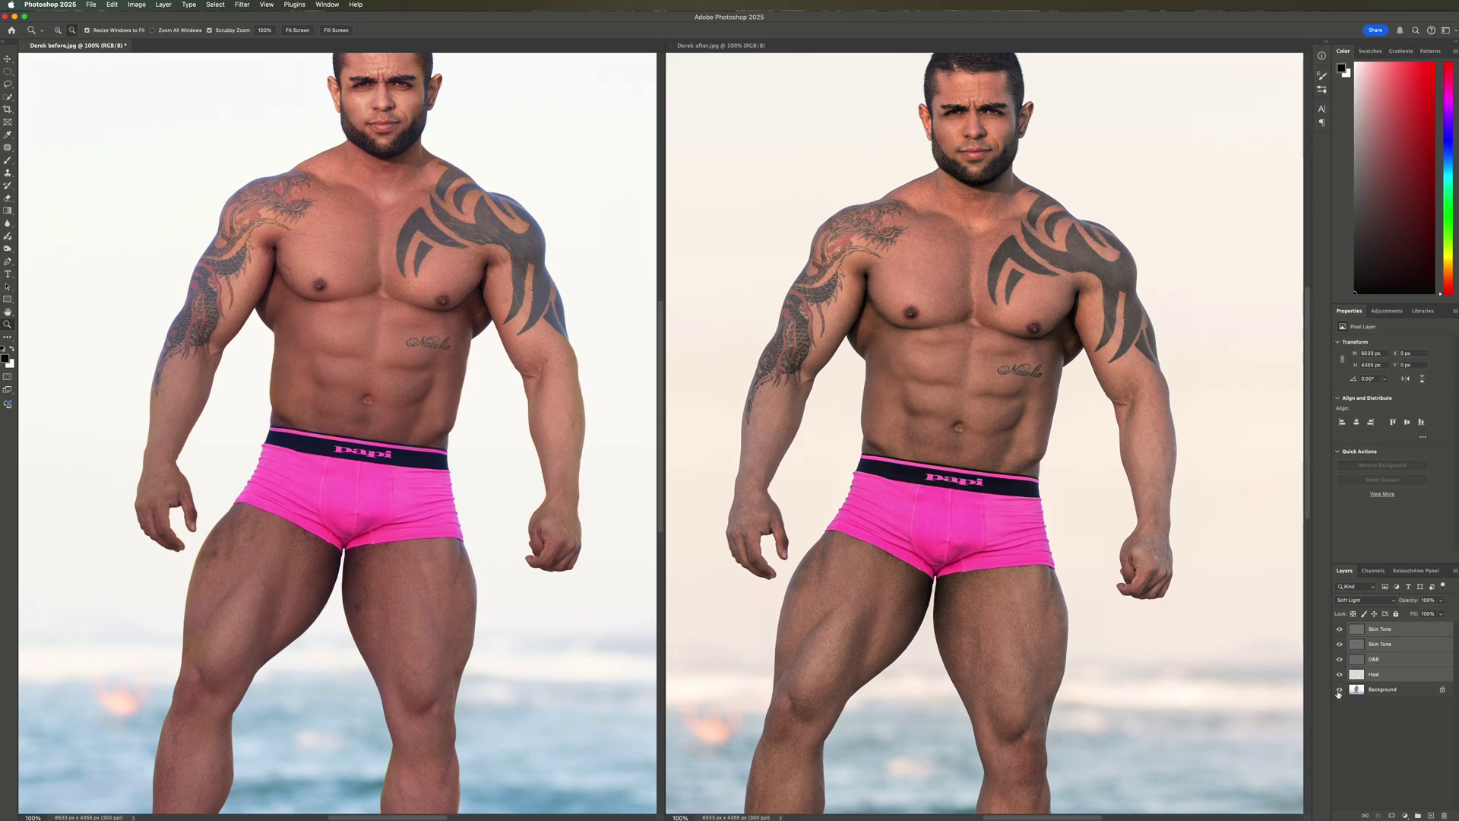
pyautogui.keyDown('alt'); pyautogui.click(1339, 689); pyautogui.keyUp('alt')
pyautogui.keyDown('alt'); pyautogui.click(1339, 690); pyautogui.keyUp('alt')
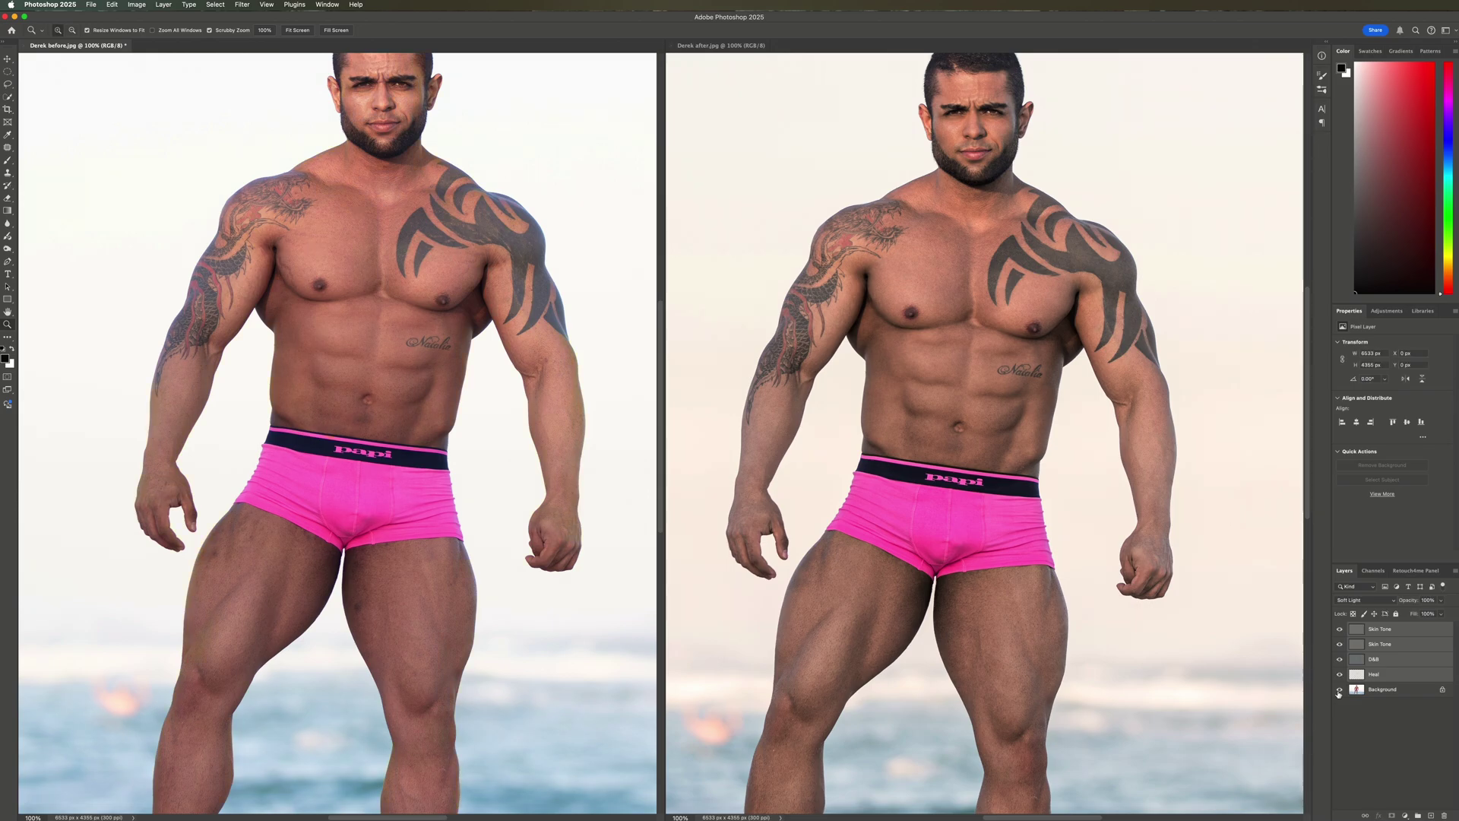